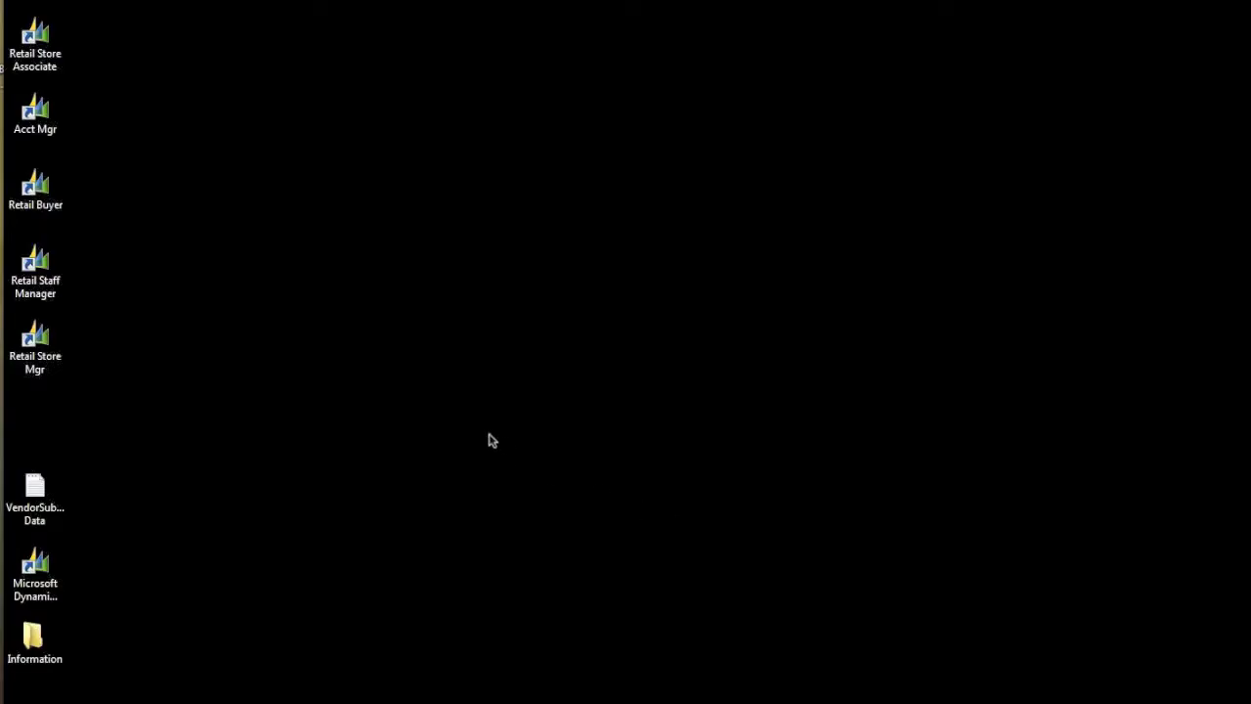
Step: Launch the Retail Store Mgr role centre and start an Import Vendor Library from the Vend. Item Lib. Import Holding list
double_click(36, 342)
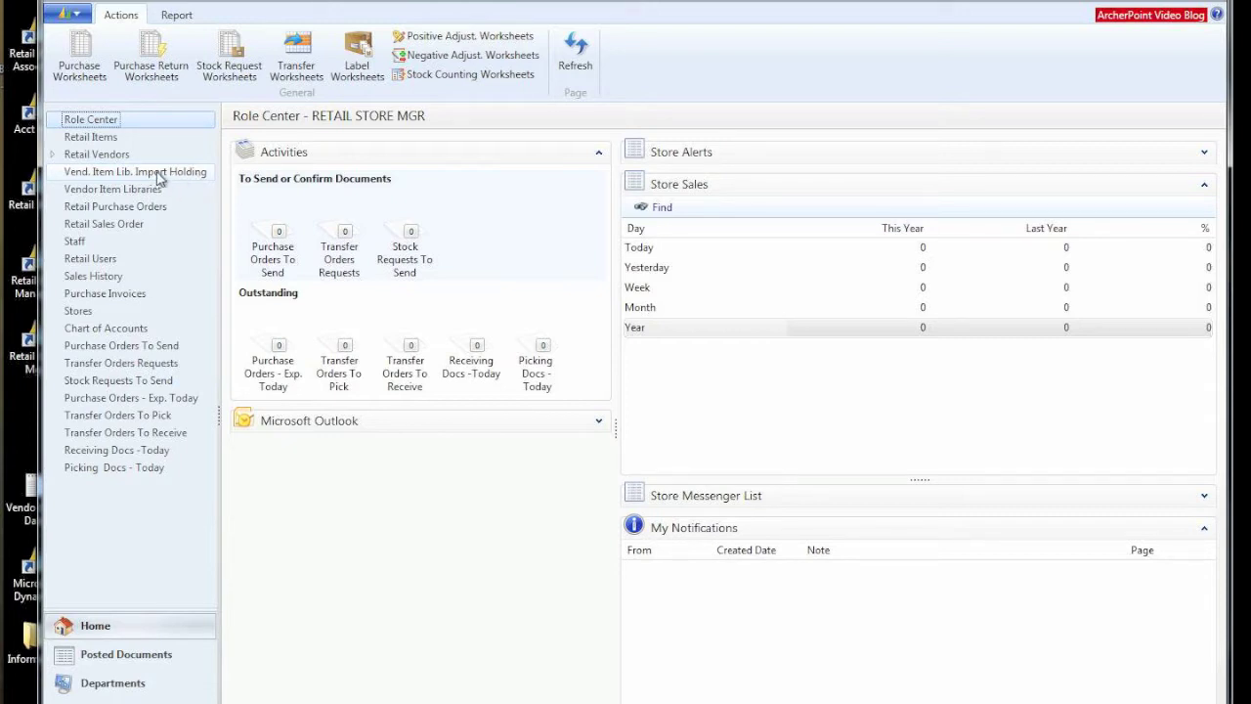
click(157, 177)
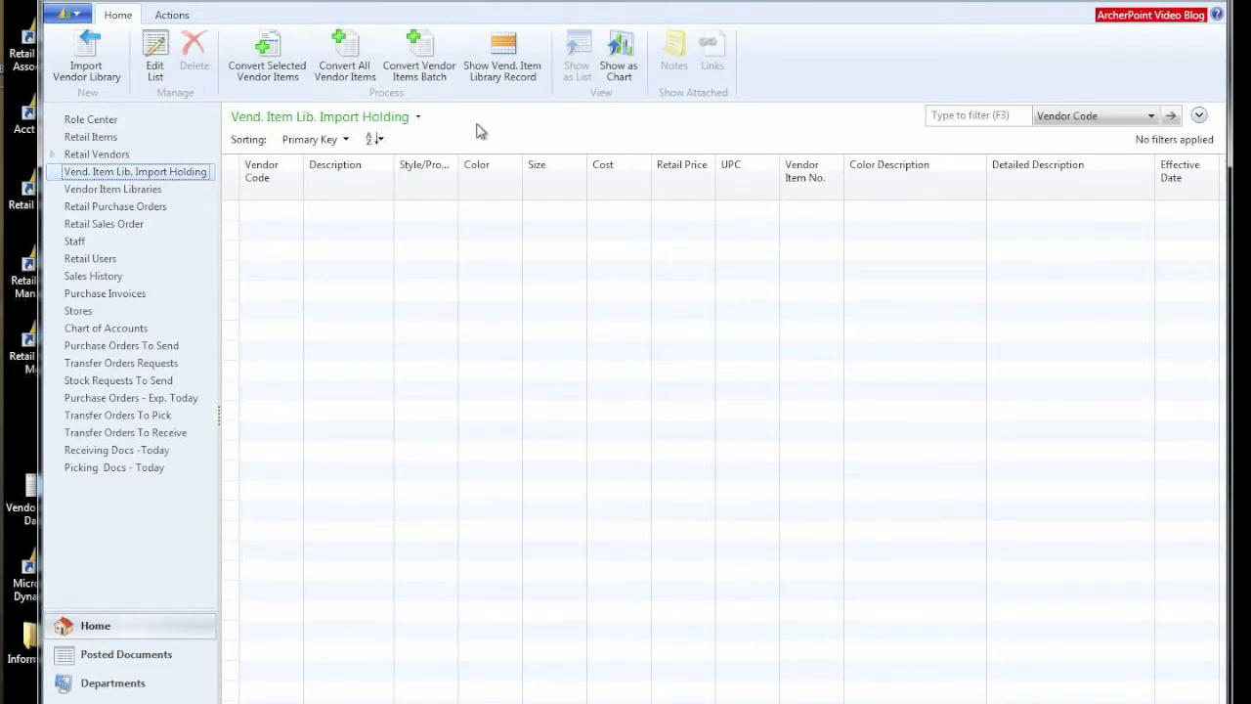
click(88, 60)
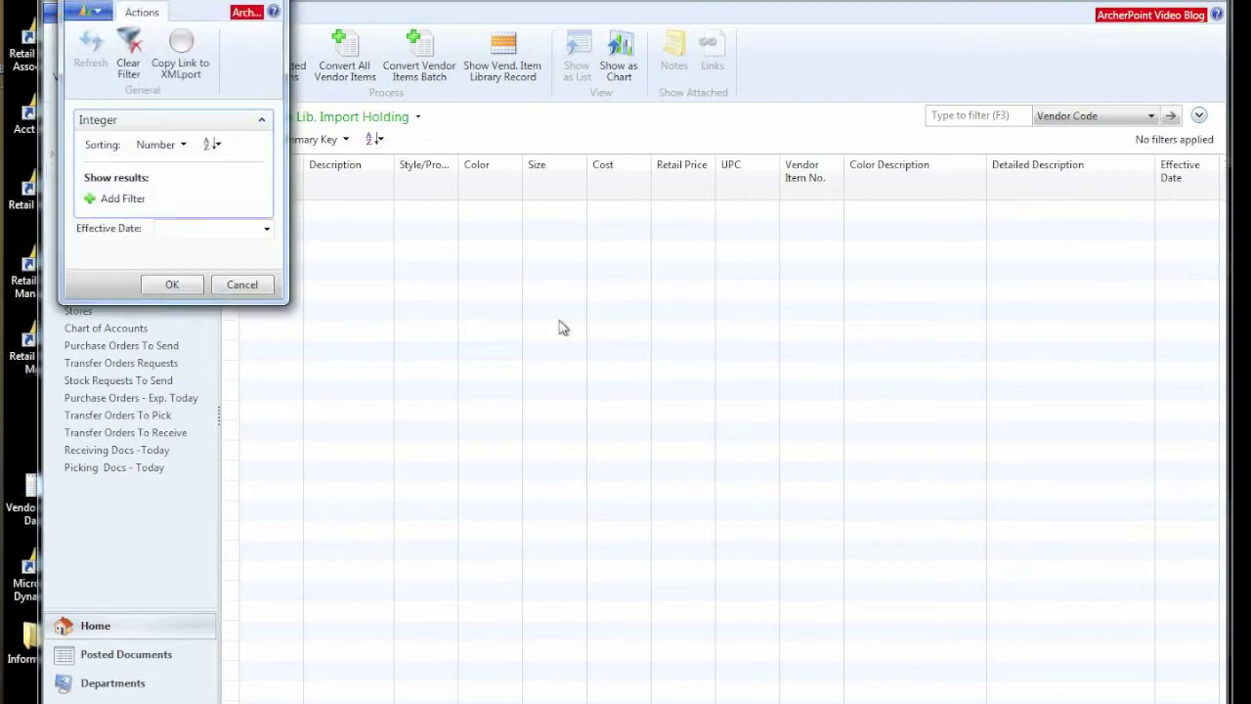
Step: Import the VendorSubscription Data file with effective date 2/14/14, then view it in Notepad
click(210, 226)
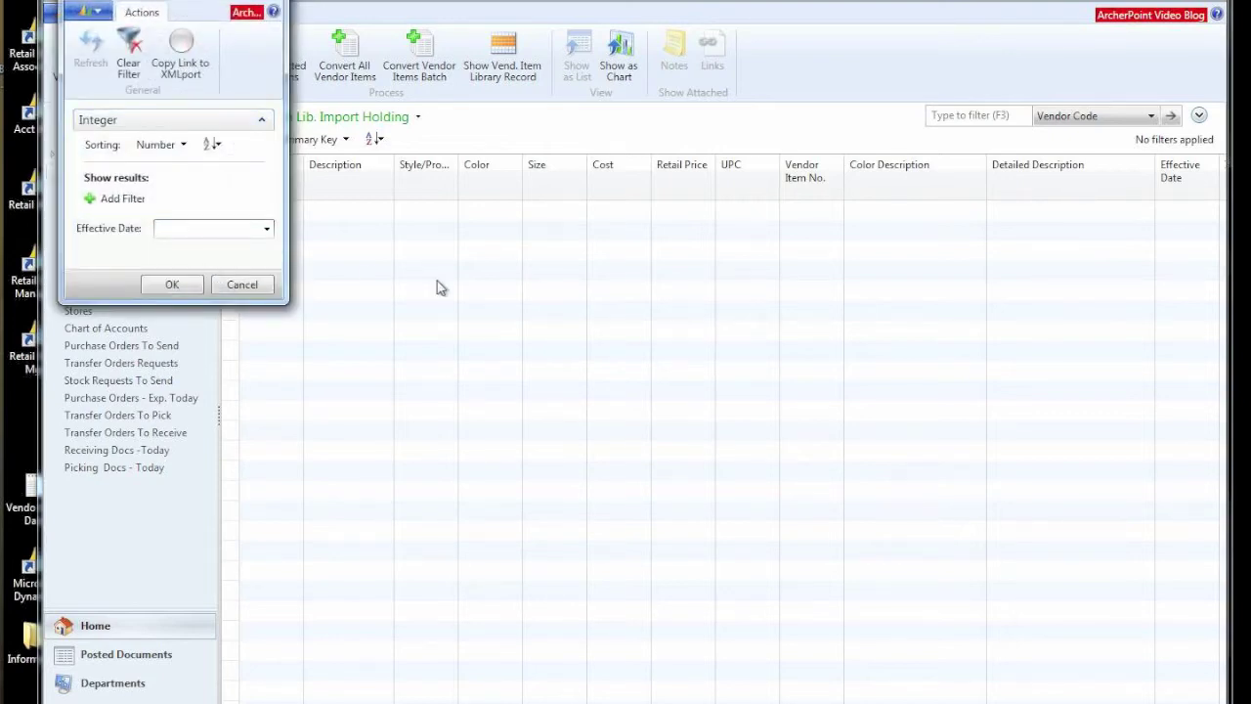
text(2/14/14)
click(173, 283)
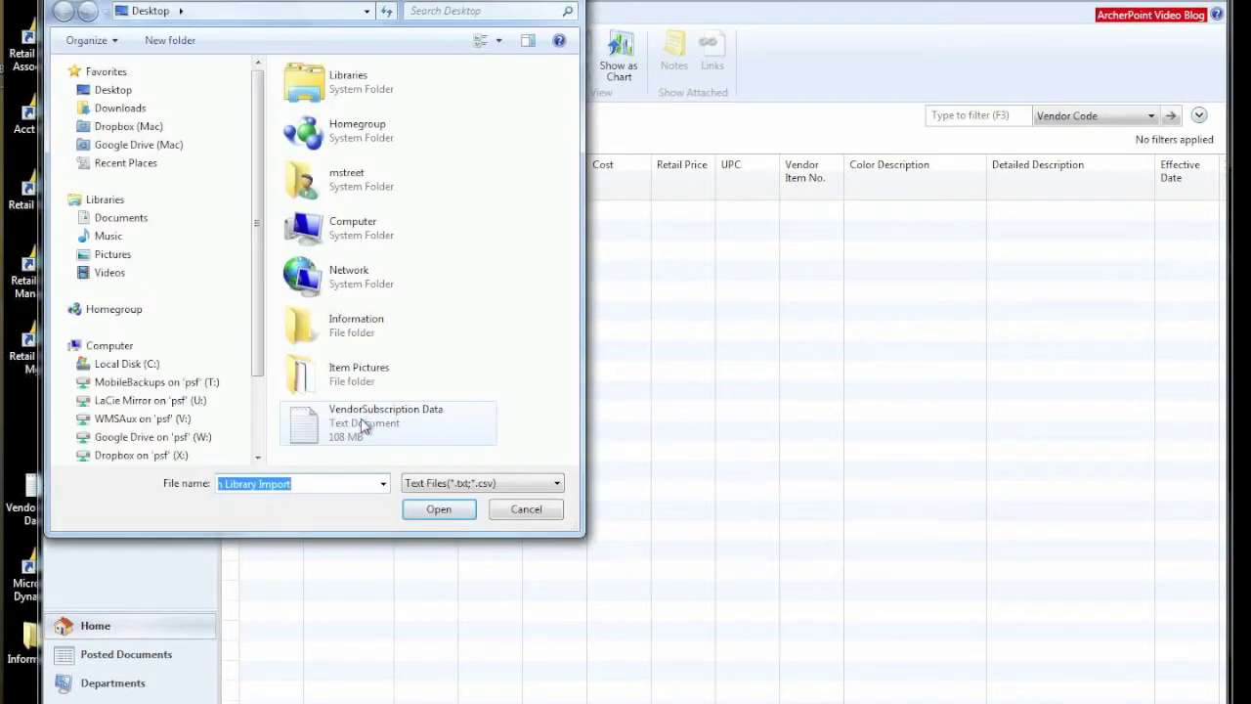
click(361, 422)
click(440, 512)
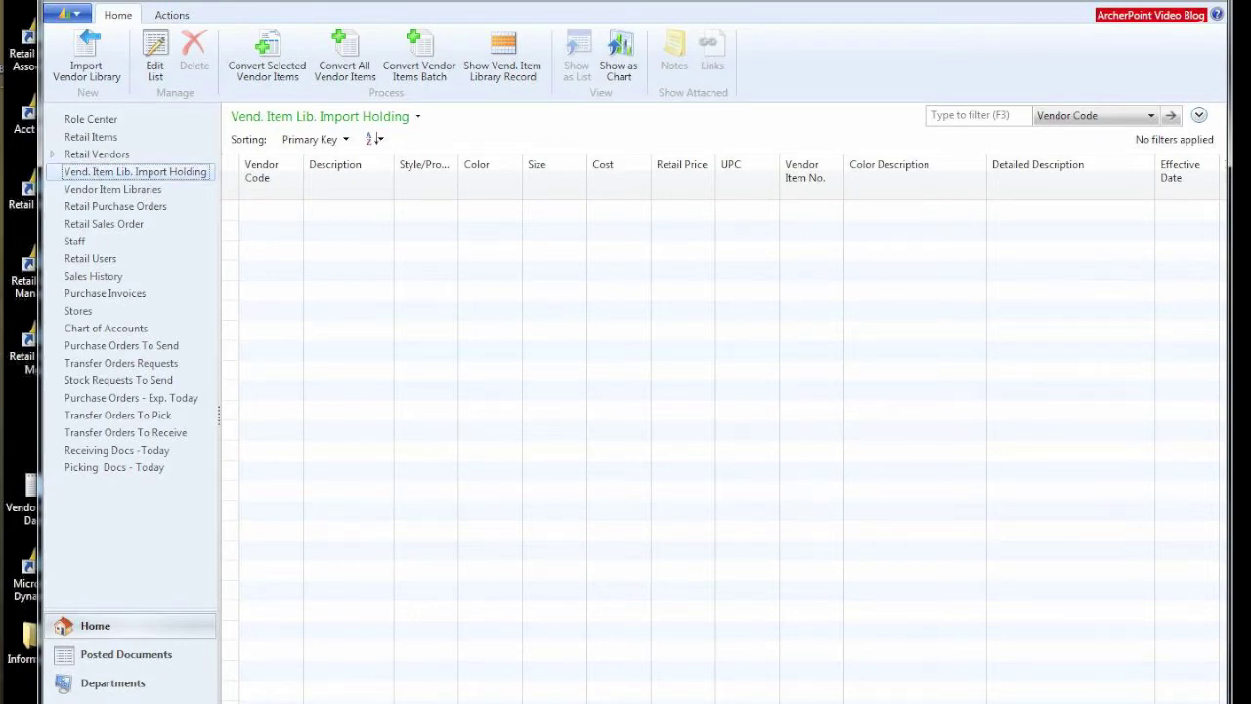
key(alt+Tab)
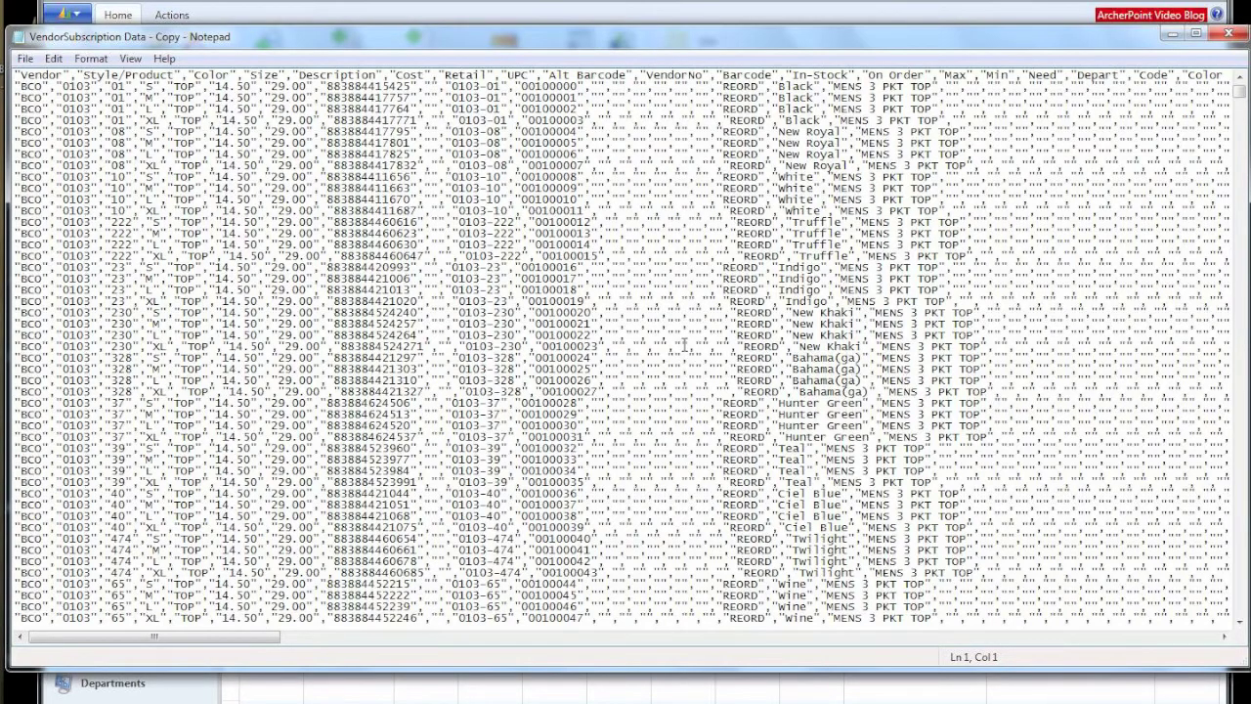
scroll(684, 342, down, 15)
scroll(686, 344, down, 19)
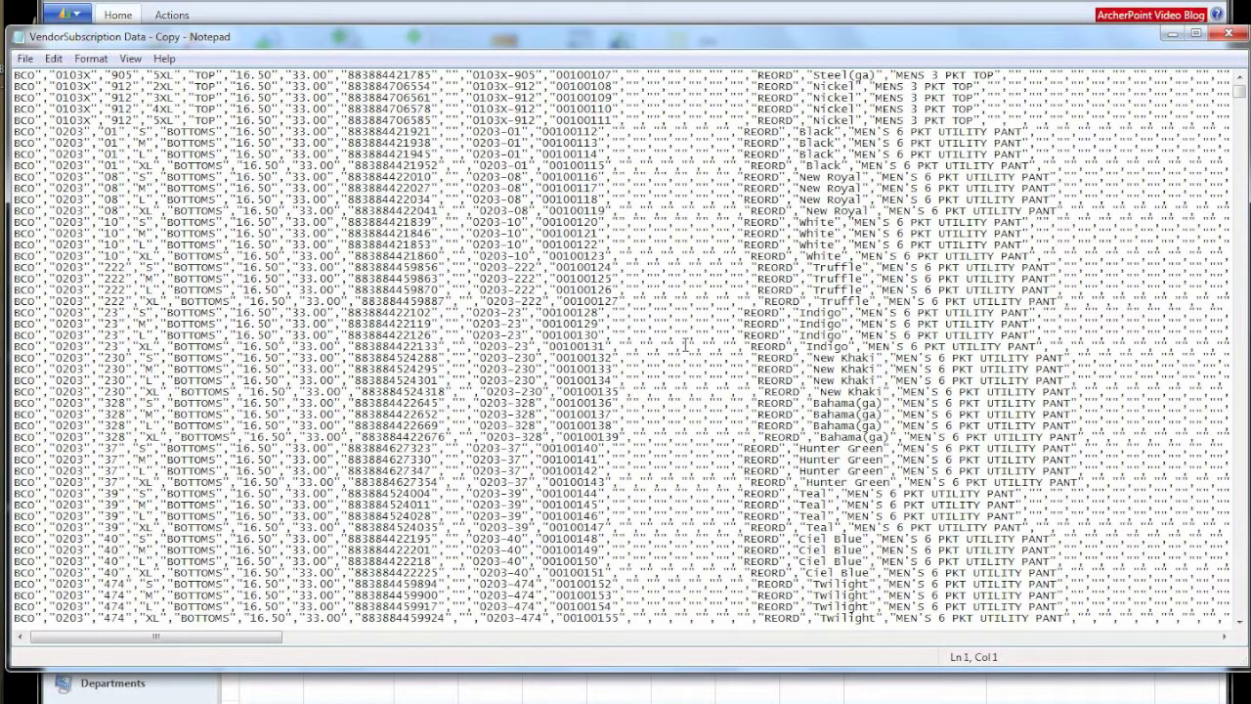
scroll(686, 343, down, 15)
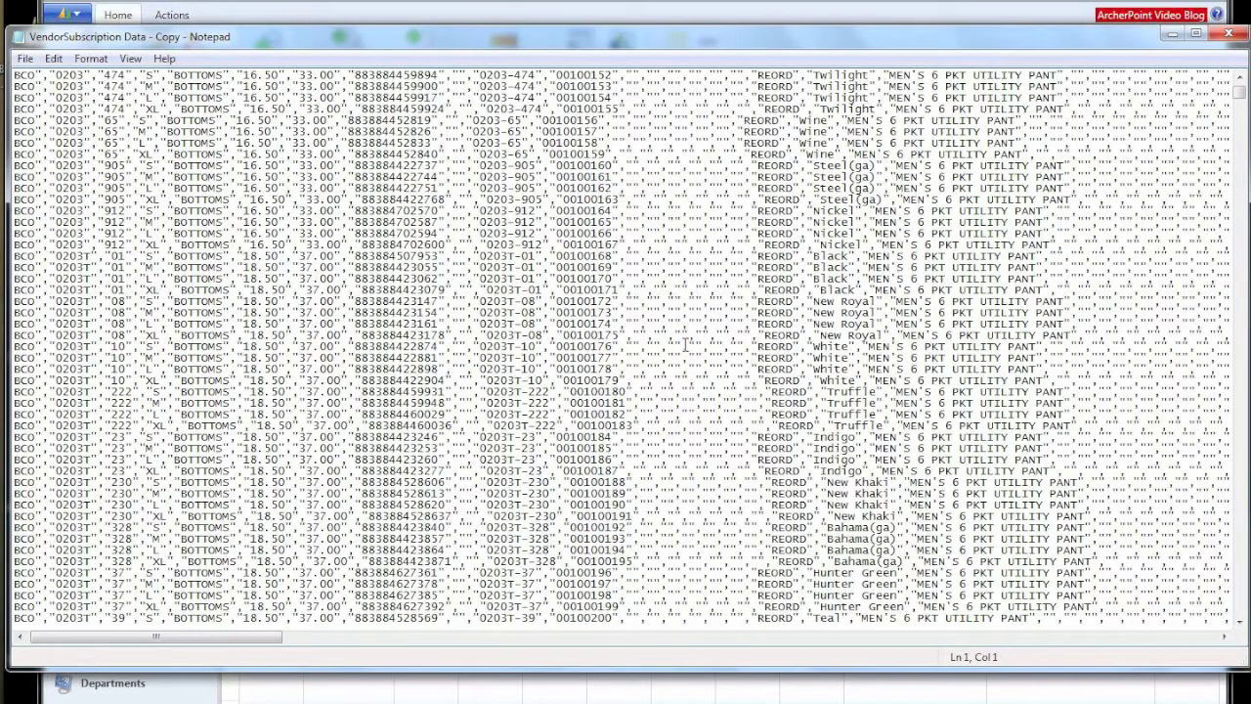
scroll(686, 343, down, 20)
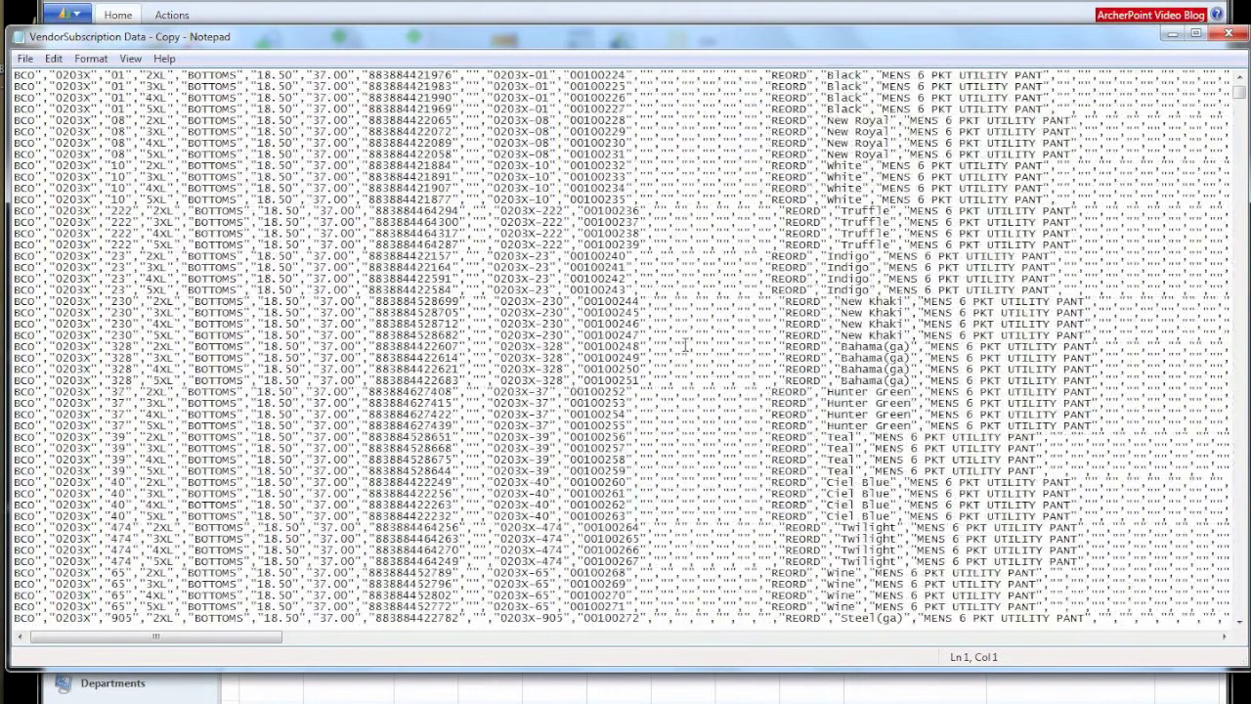
scroll(687, 344, down, 20)
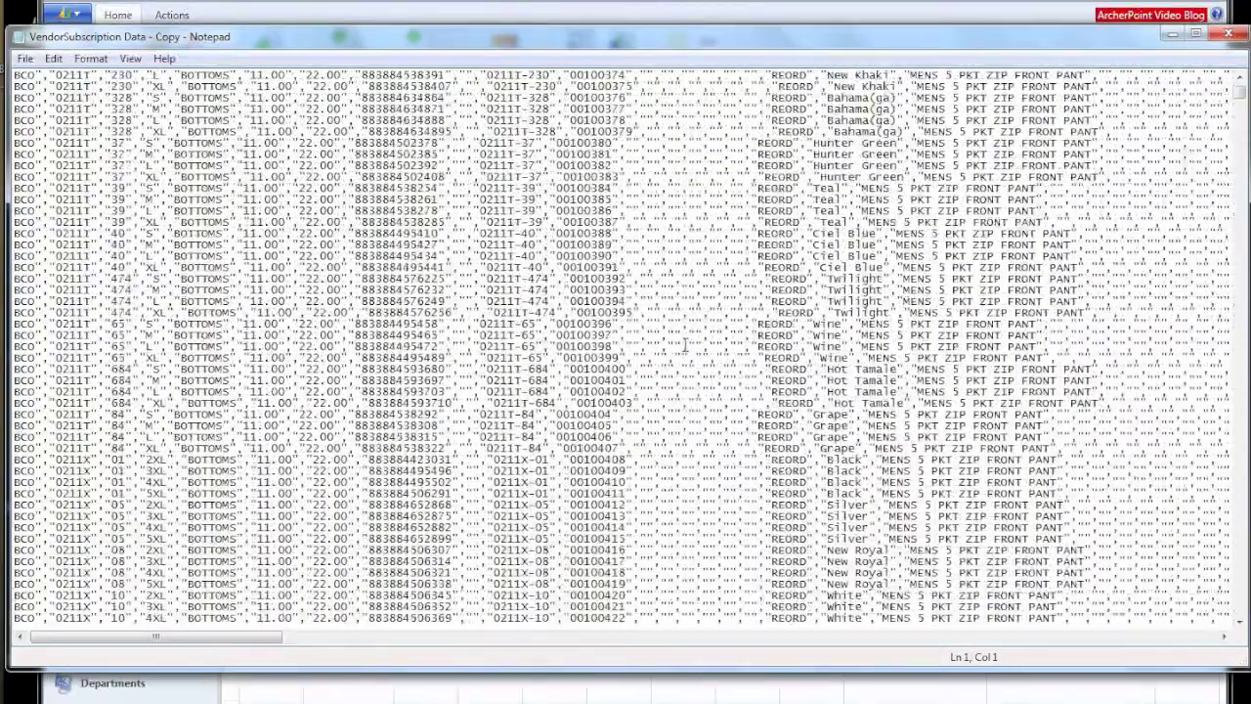
click(1228, 34)
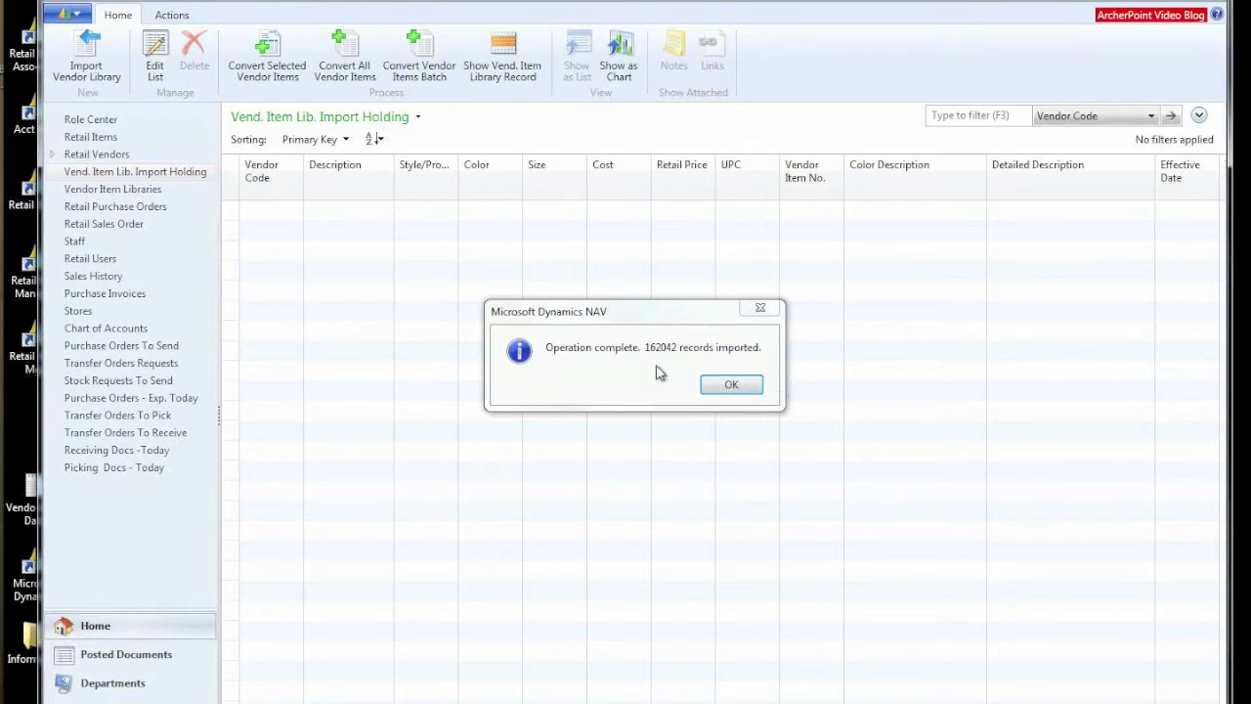
Step: Acknowledge the 'Operation complete. 162042 records imported' message
click(729, 387)
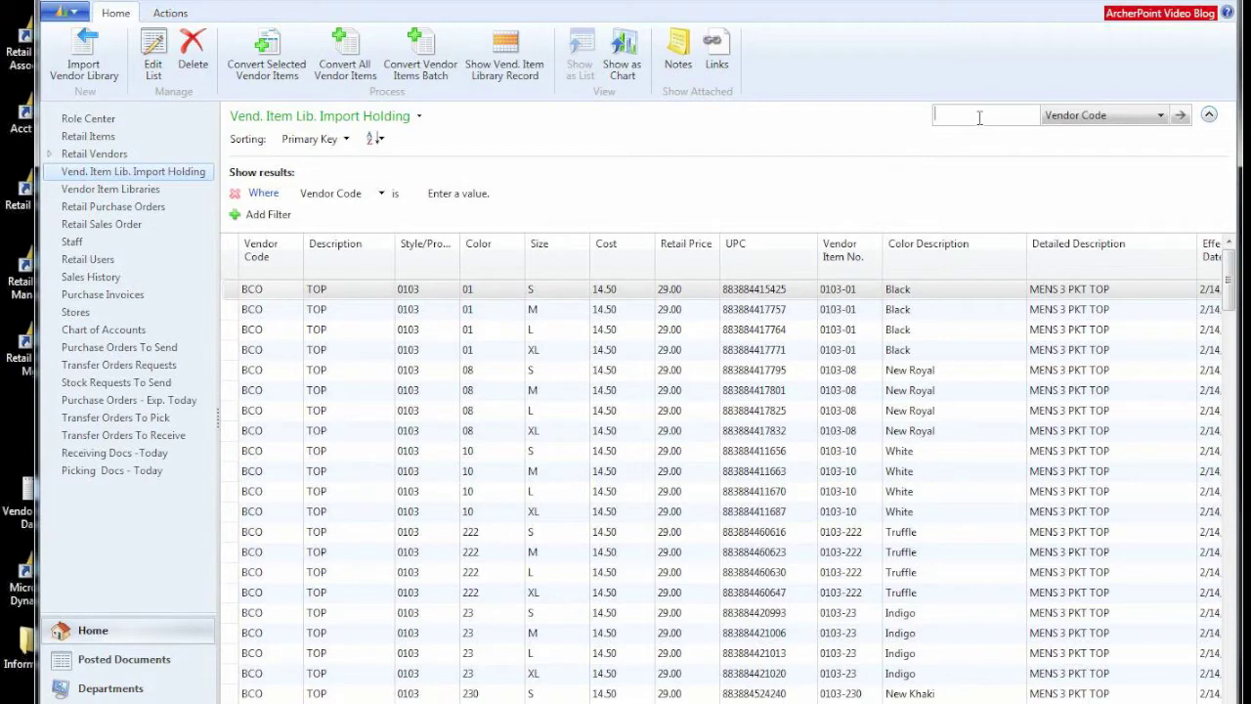
Step: Filter the import holding list to vendor code CHE
text(CHe)
key(Return)
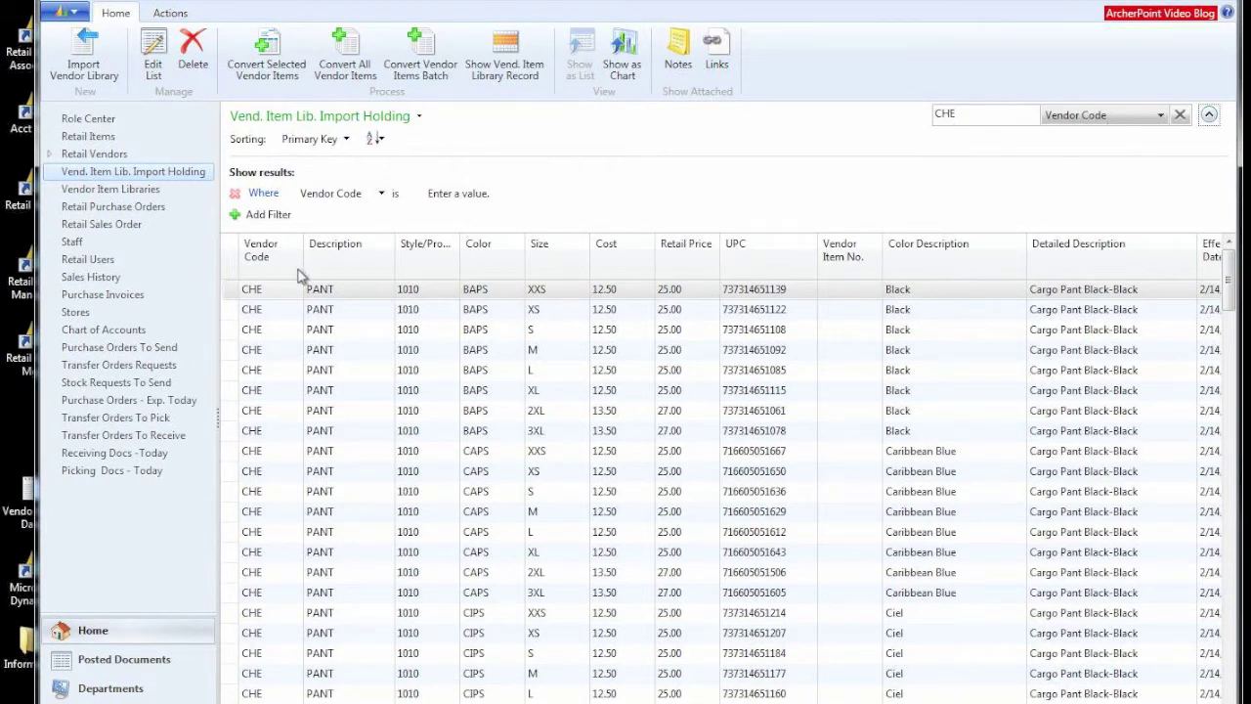
scroll(298, 275, down, 1)
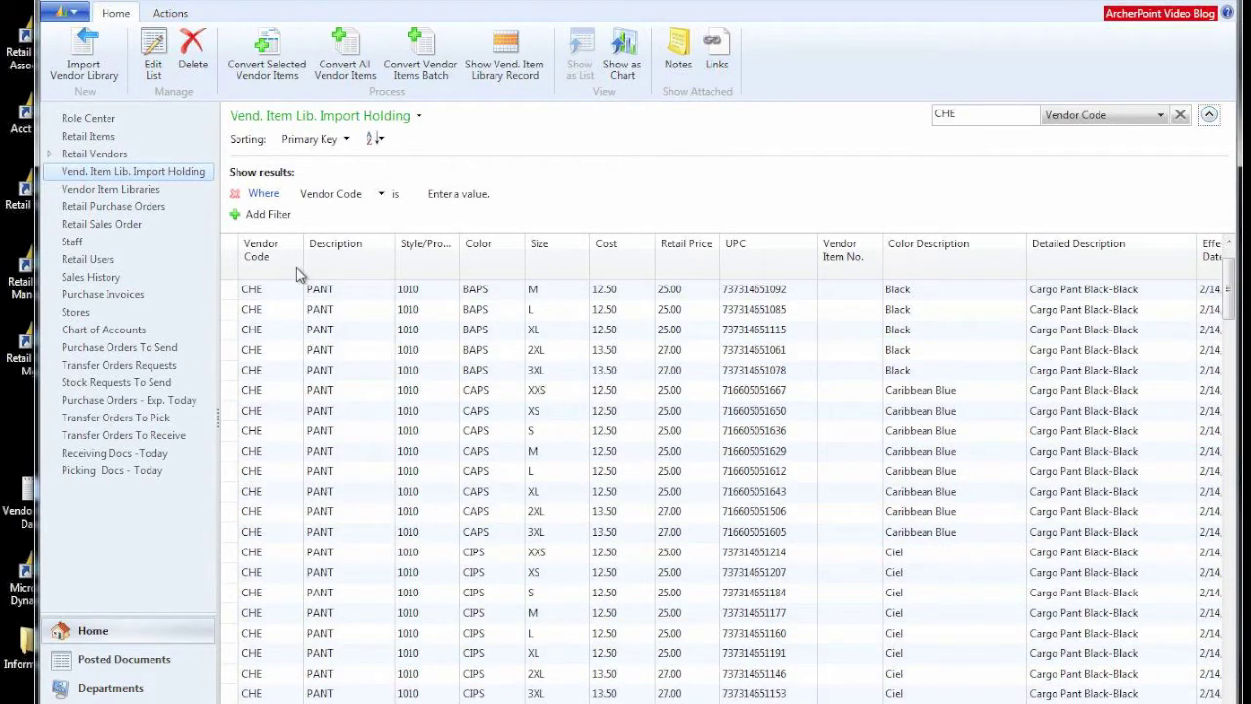
Step: Add a Style/Product filter of 1067 and select all the resulting rows
click(382, 194)
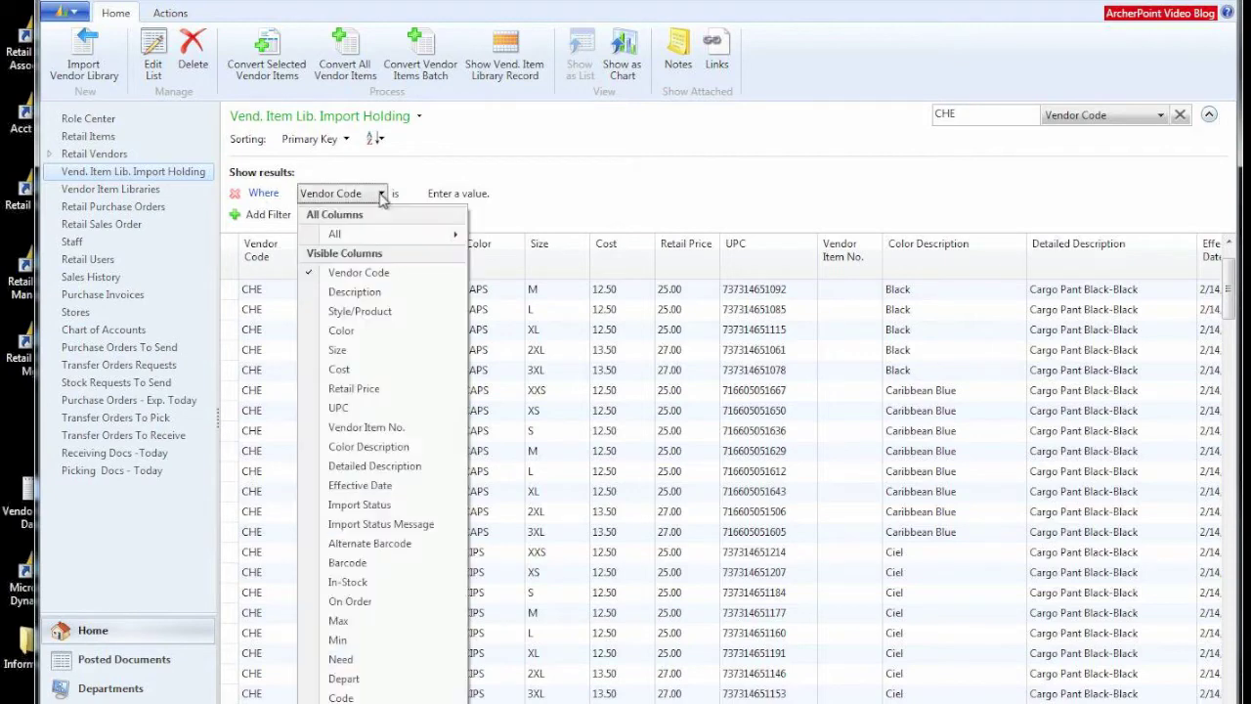
click(363, 315)
click(467, 194)
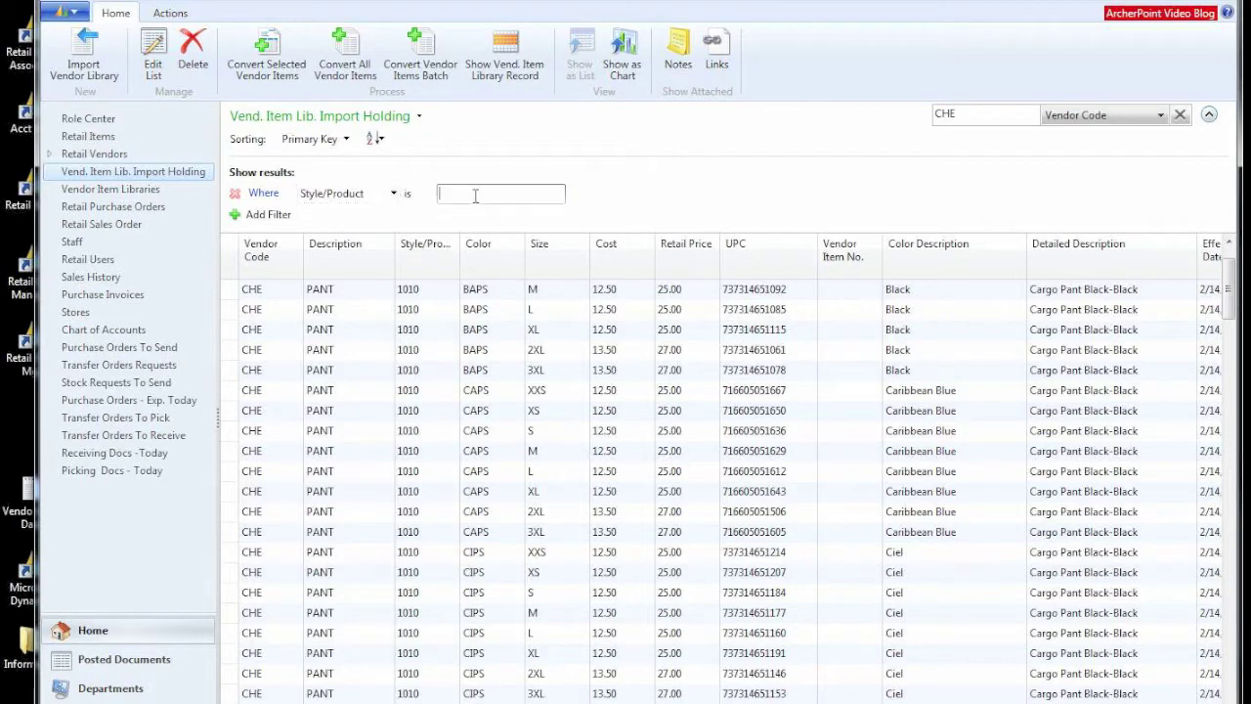
text(1067)
key(Return)
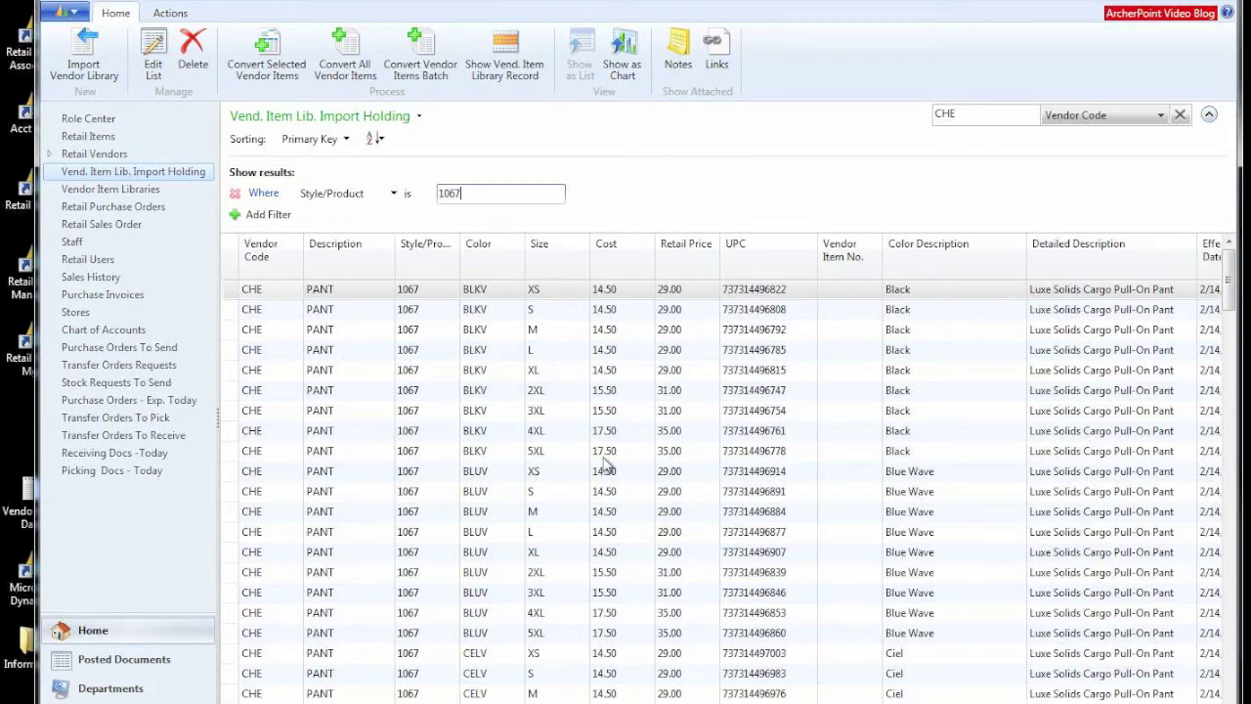
scroll(608, 465, down, 15)
scroll(608, 465, down, 6)
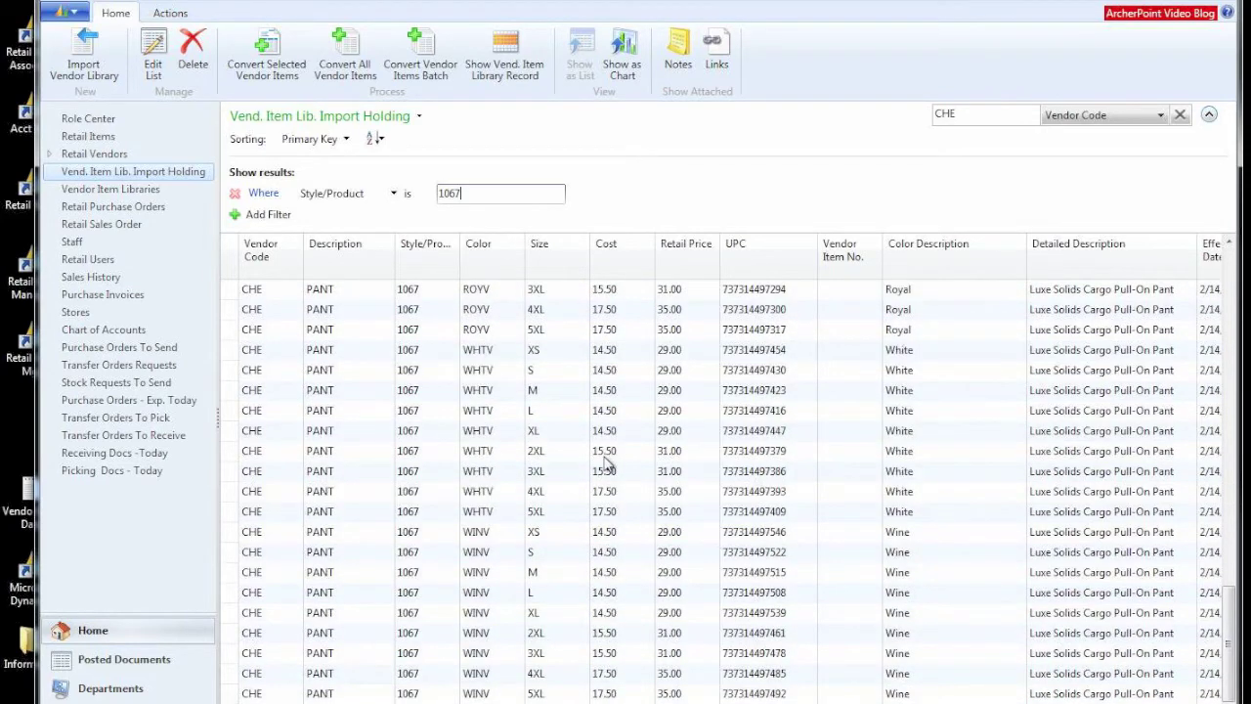
scroll(608, 465, up, 20)
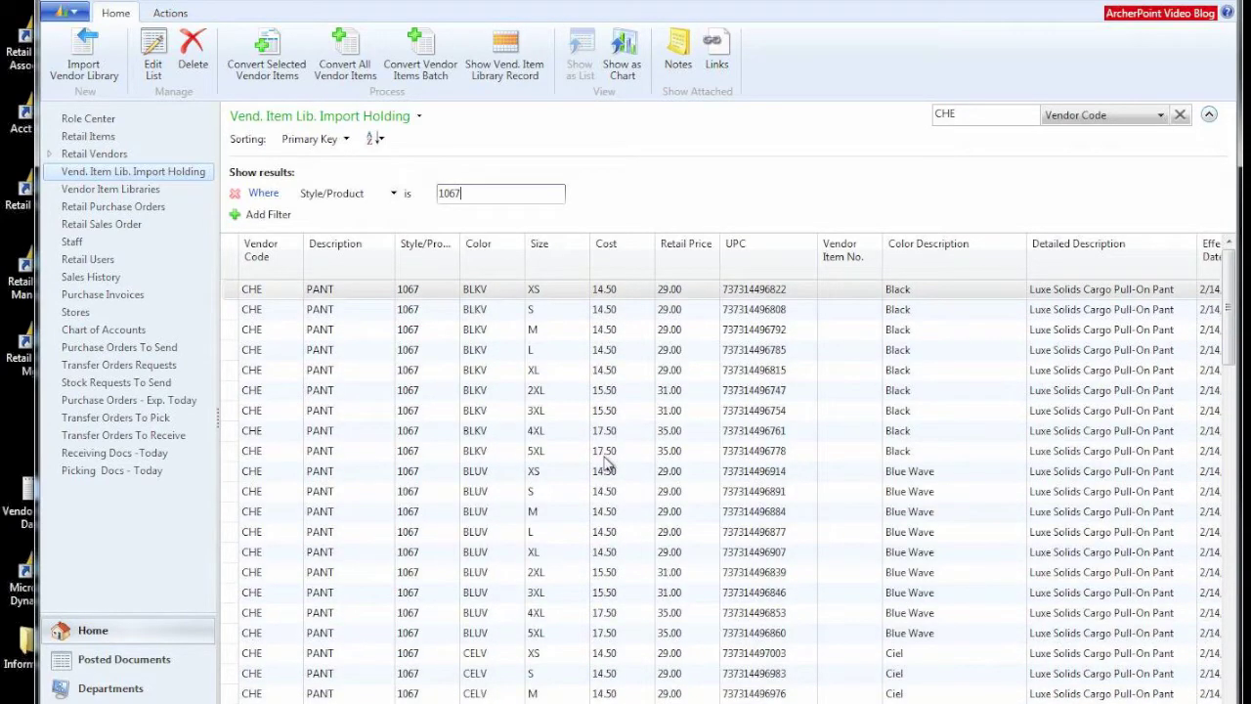
click(236, 266)
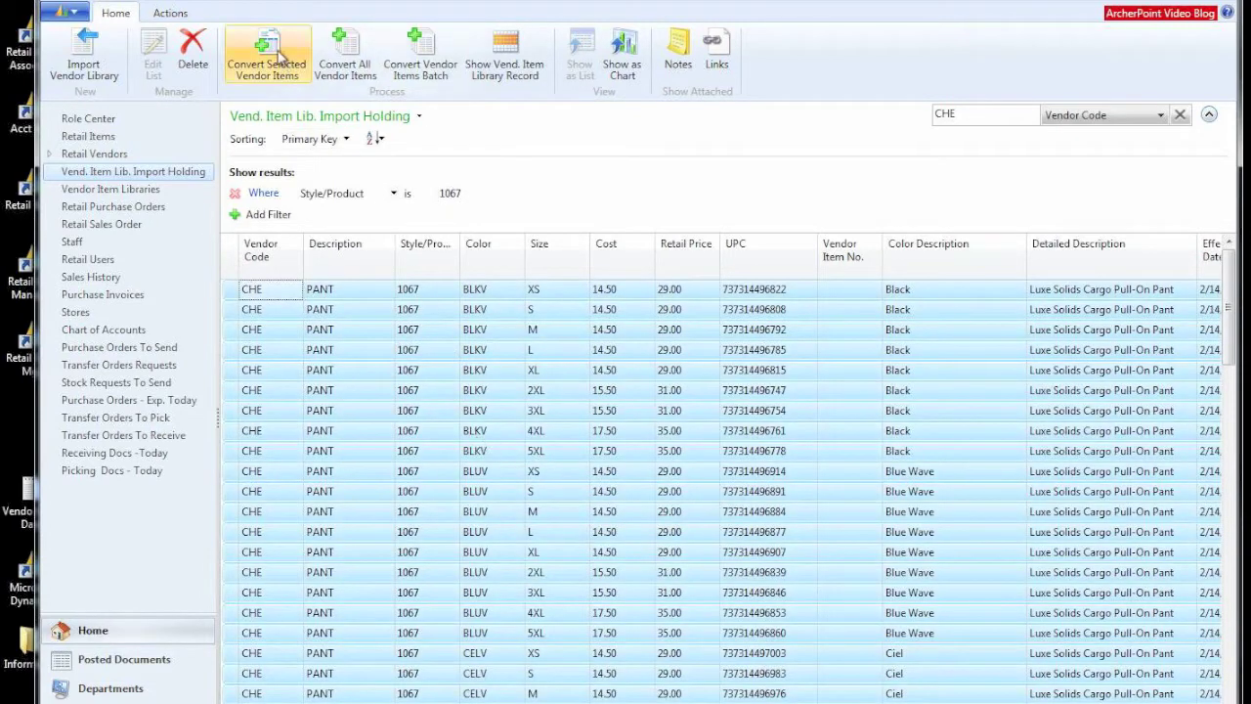
Step: Convert the 81 selected style 1067 vendor items and open the Vendor Item Libraries list
click(264, 51)
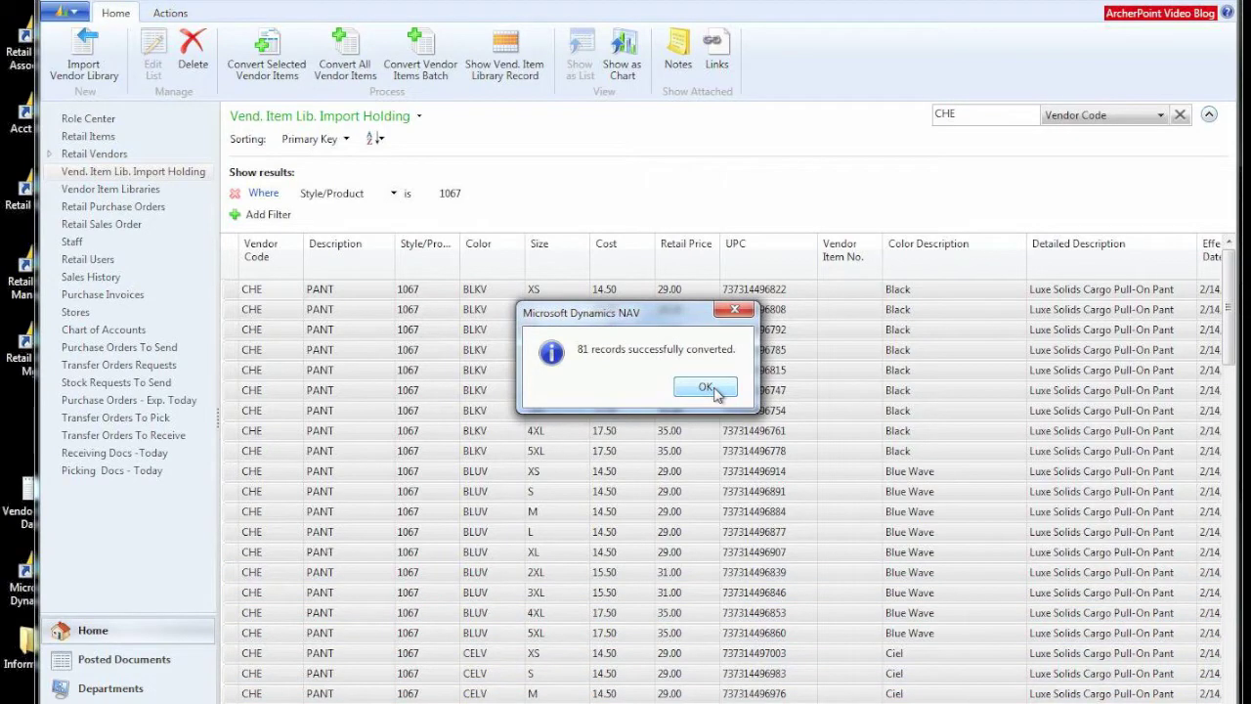
click(706, 388)
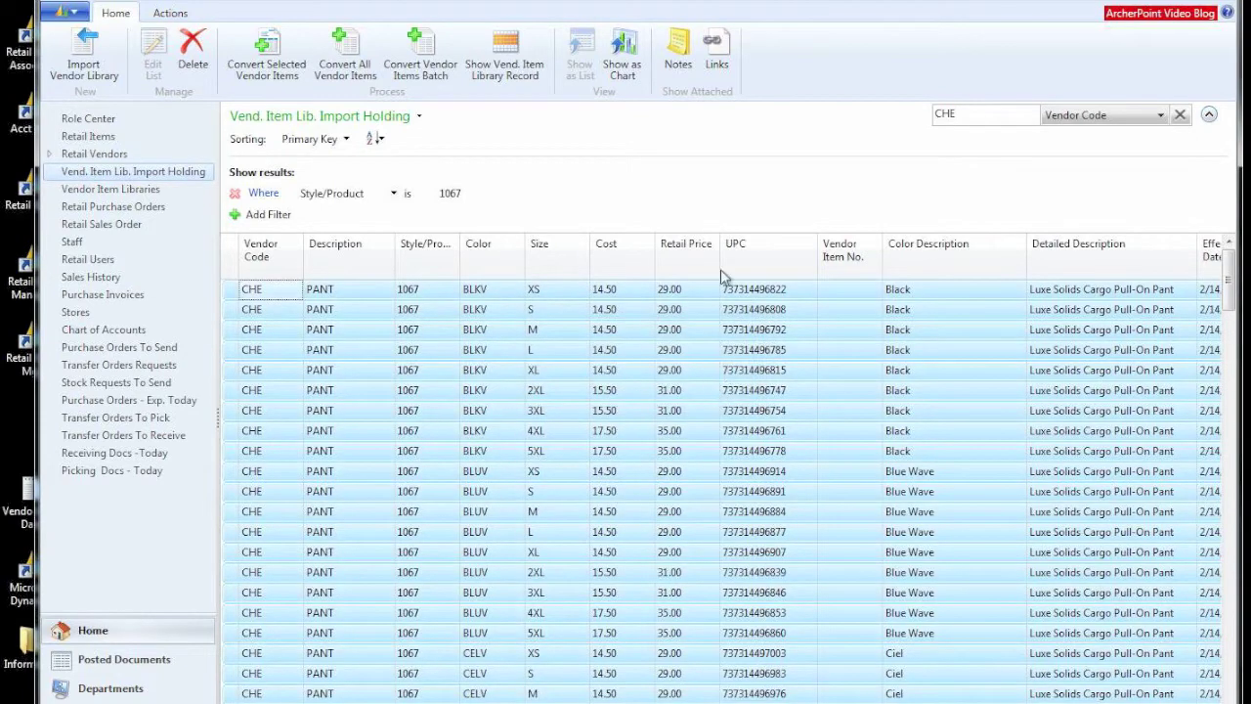
click(147, 189)
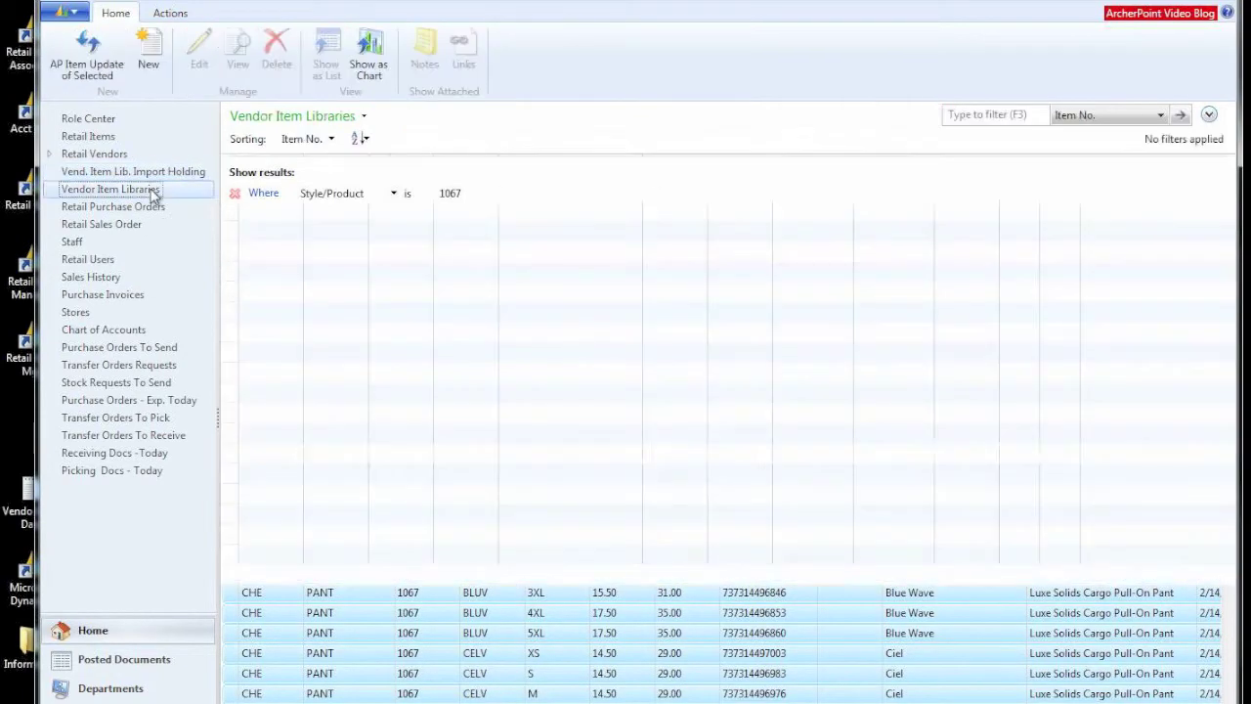
double_click(237, 213)
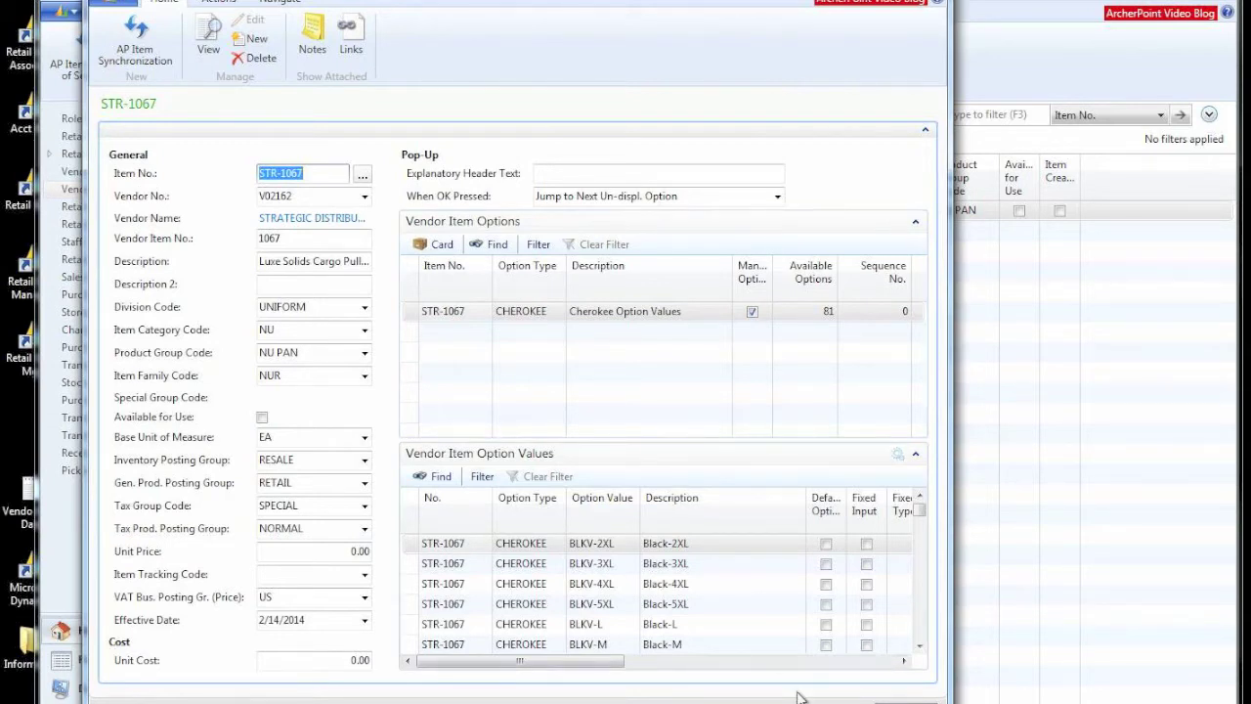
scroll(779, 607, down, 12)
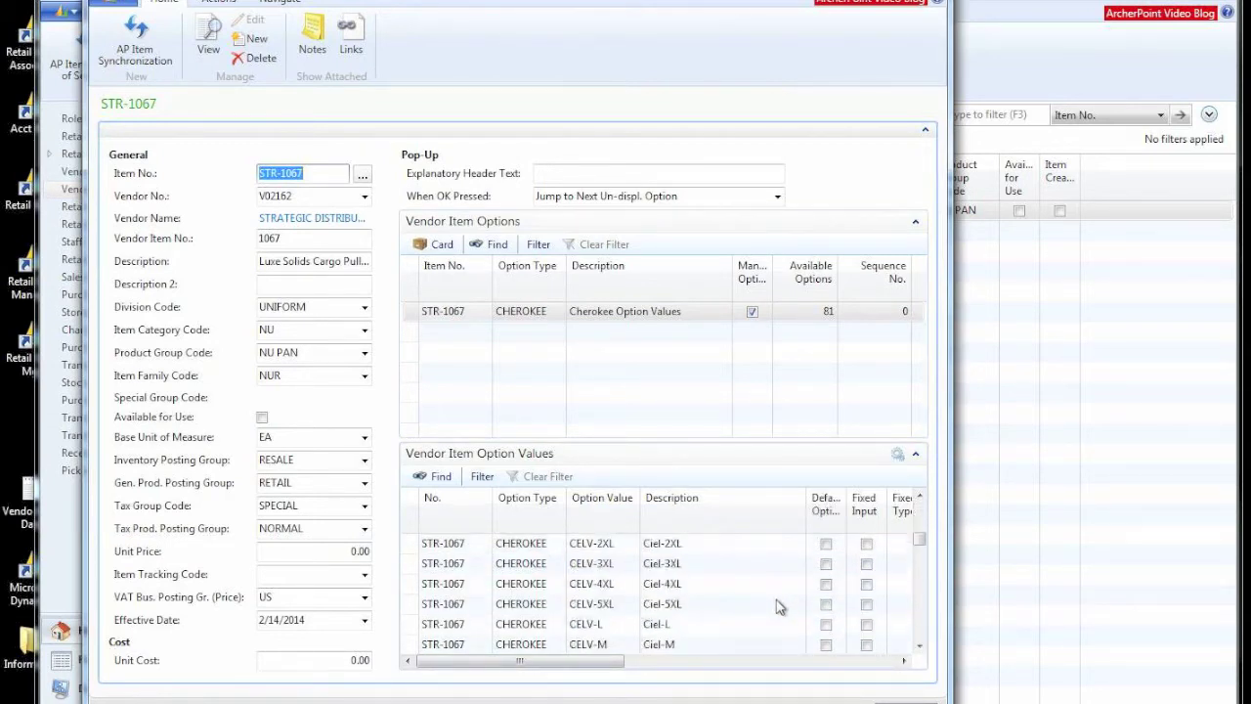
scroll(779, 606, down, 5)
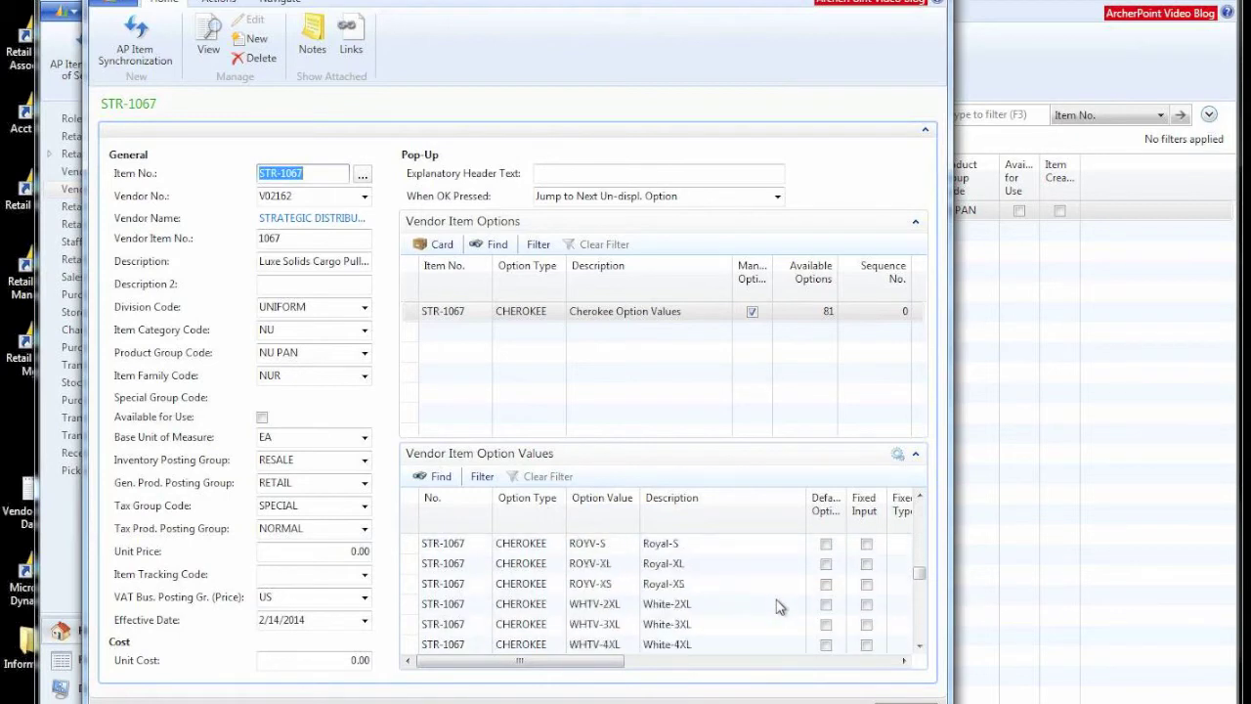
drag(616, 667, 849, 673)
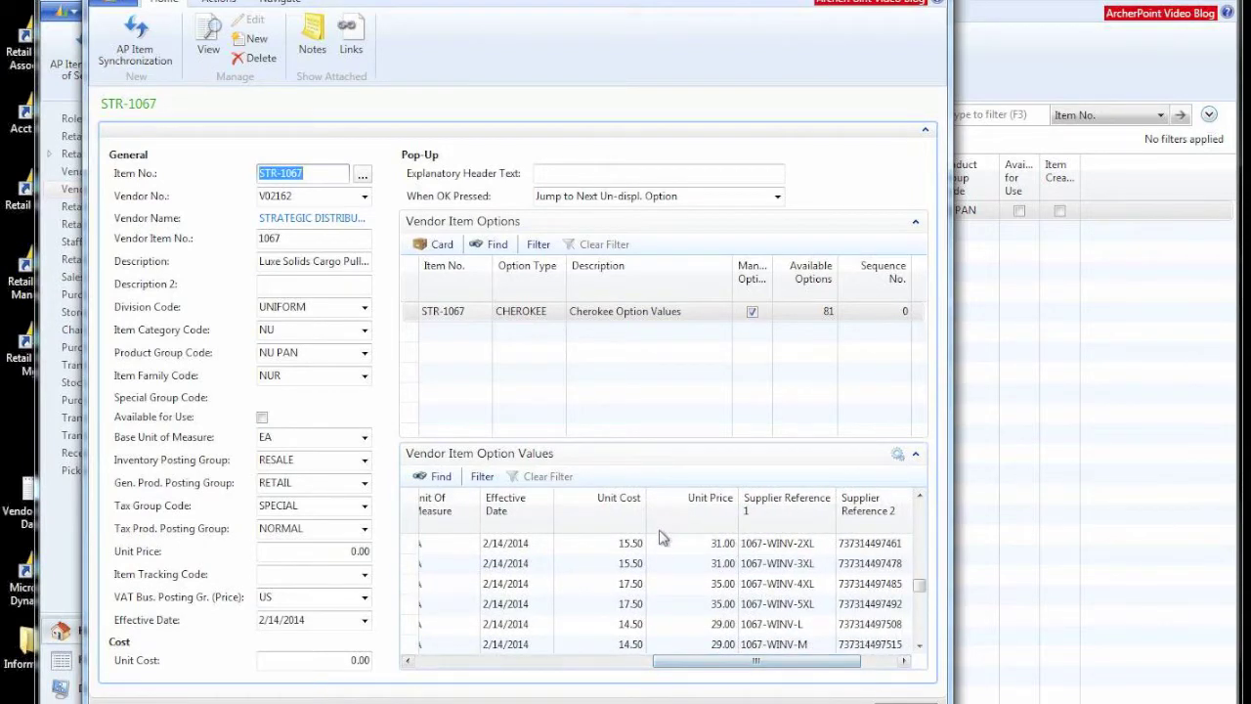
drag(765, 664, 475, 640)
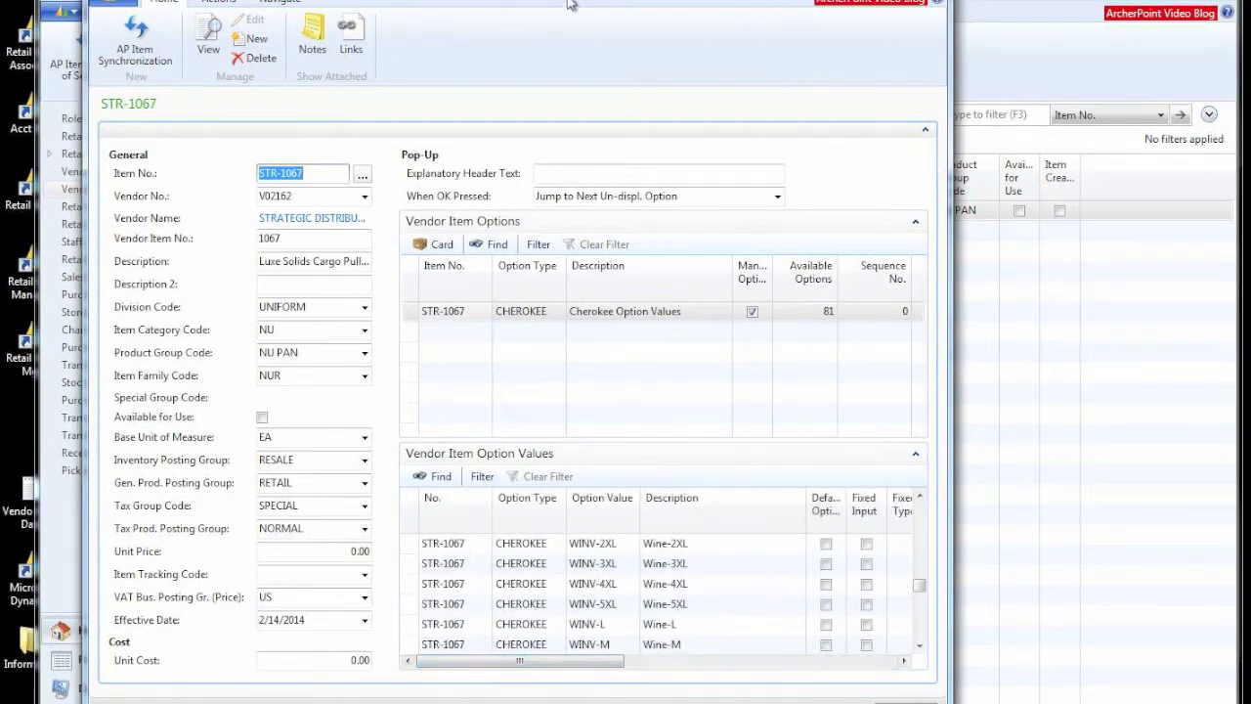
Step: Run AP Item Synchronization for STR-1067 and open its Retail Item Card
click(141, 34)
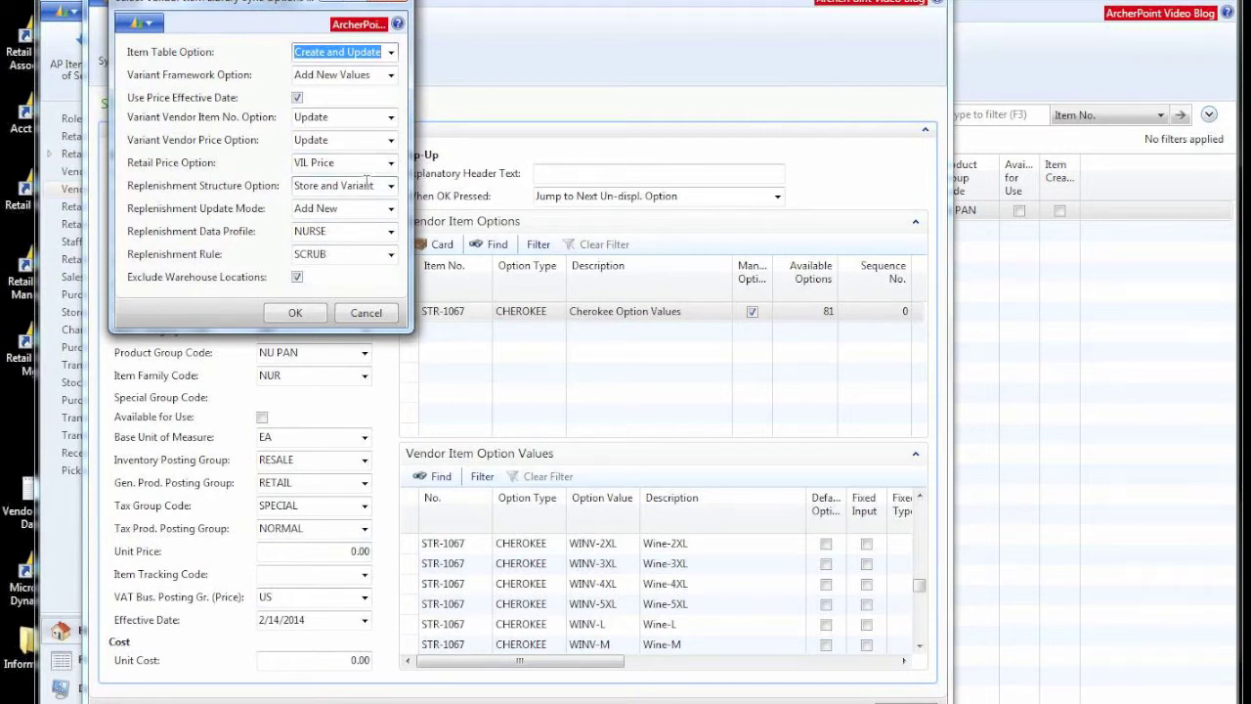
click(290, 313)
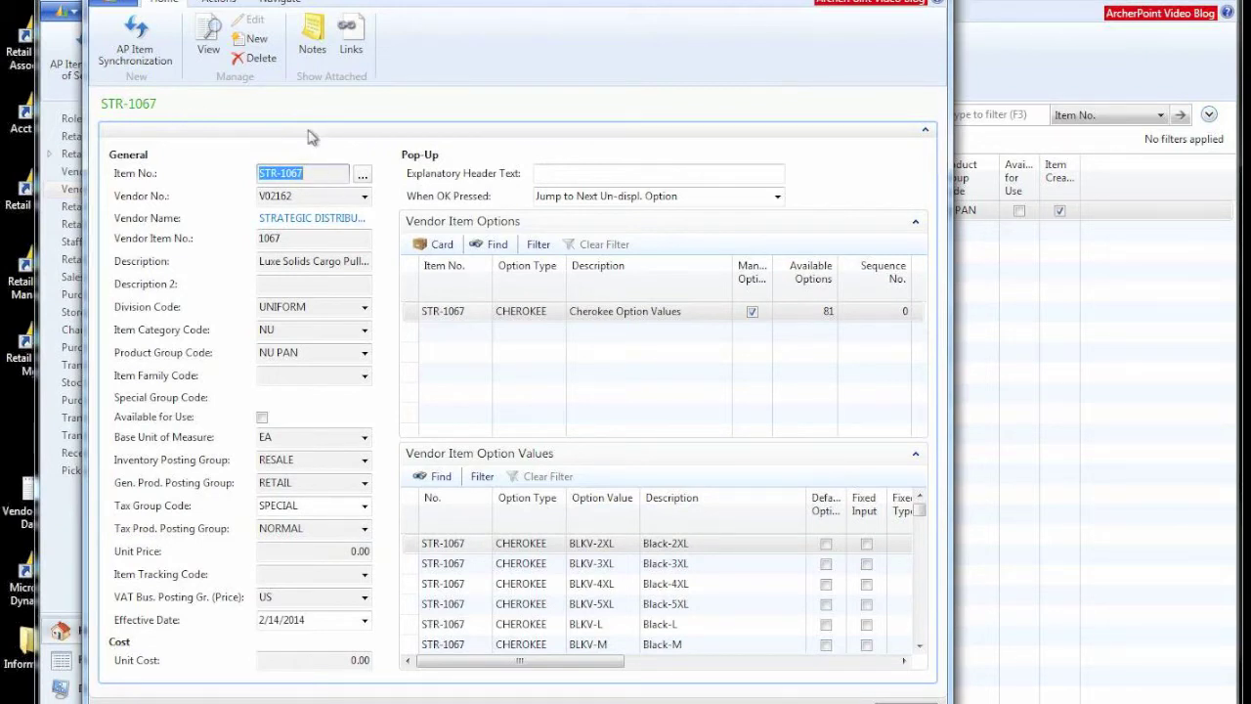
click(300, 285)
click(314, 307)
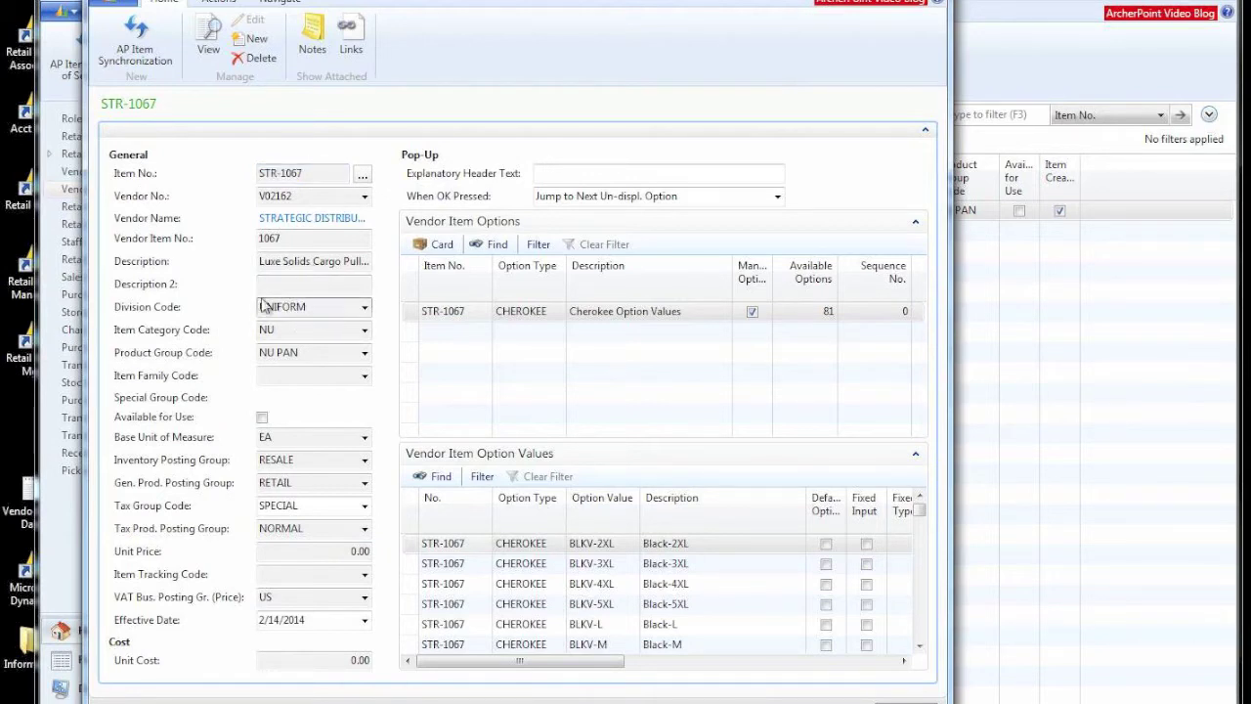
click(272, 4)
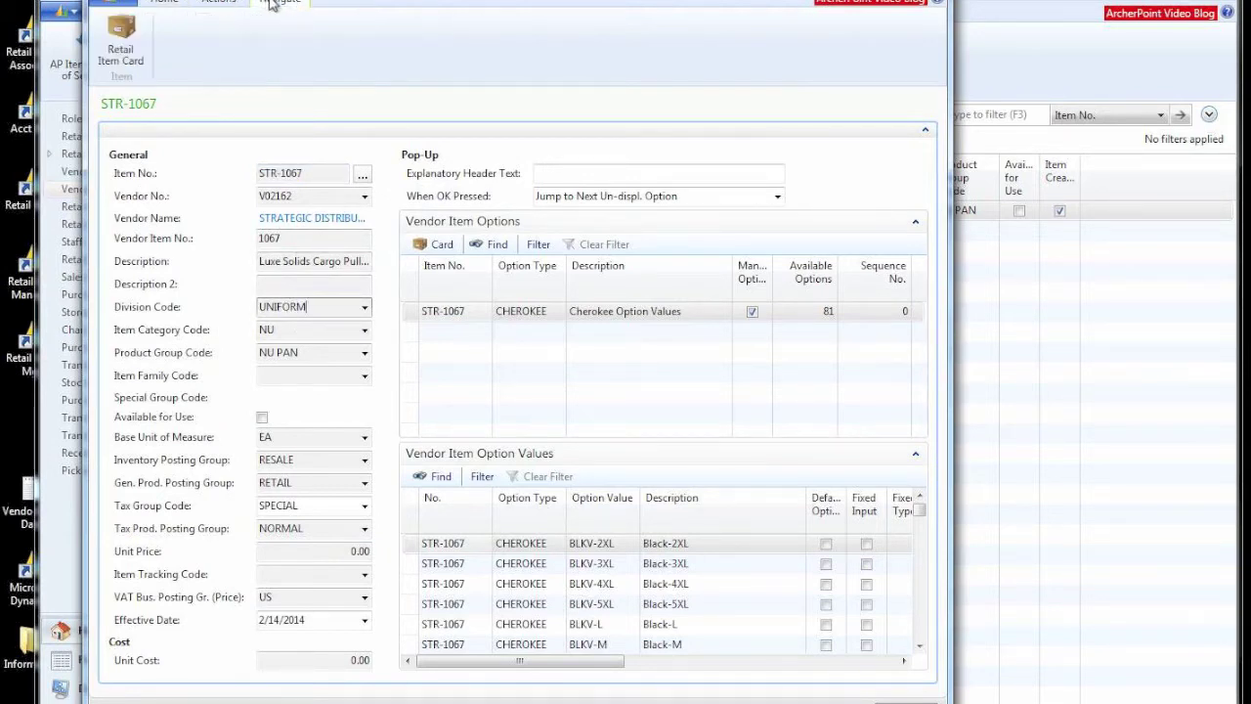
click(121, 39)
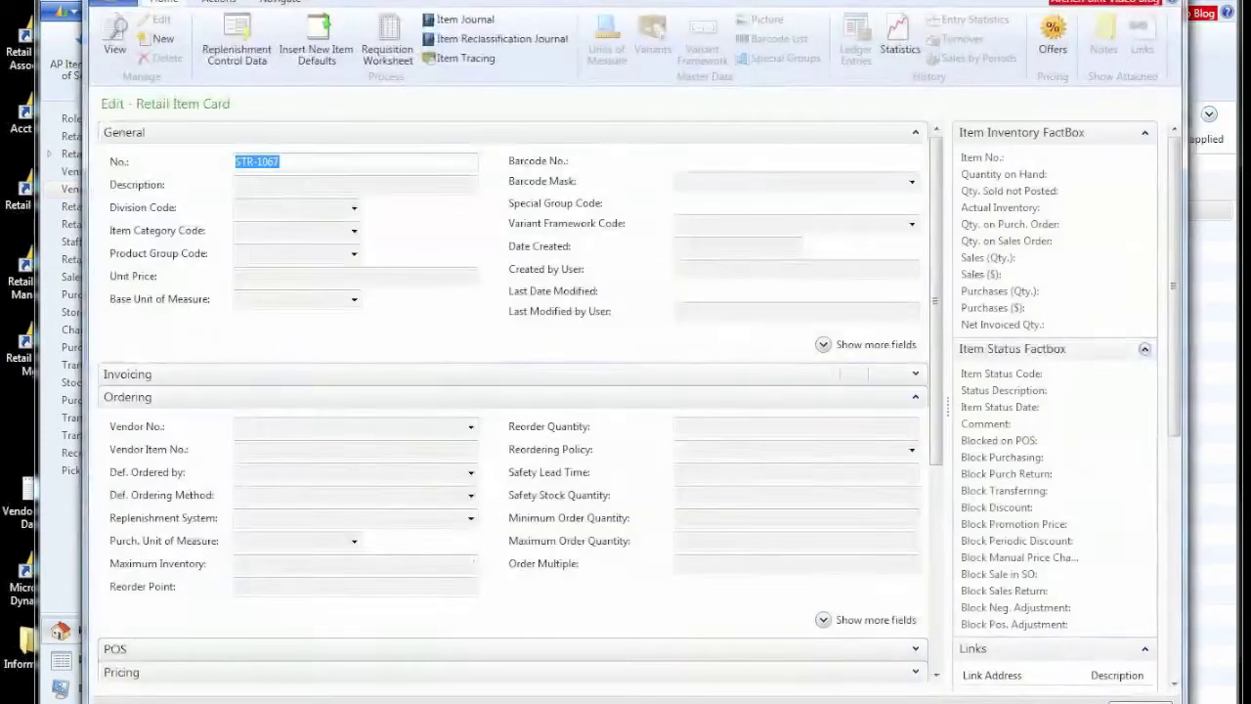
Step: Close the empty edit card and open the Purchase Prices for STR-1067's variants
key(Escape)
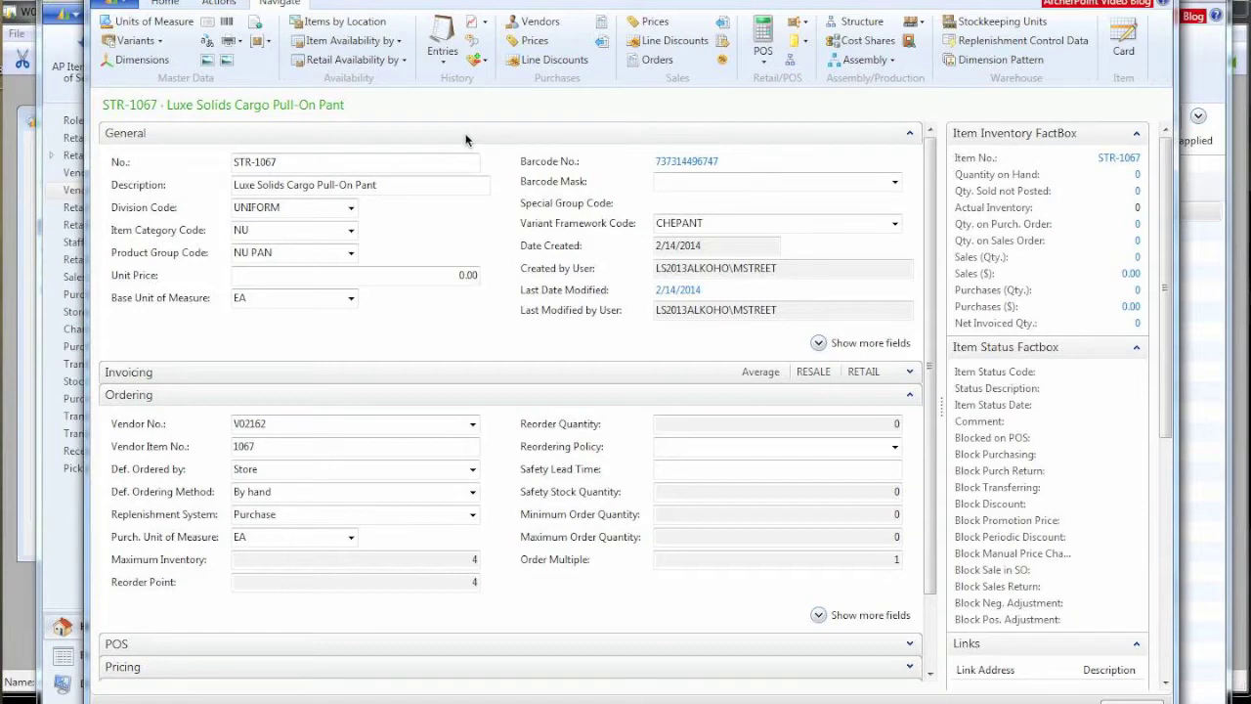
click(516, 42)
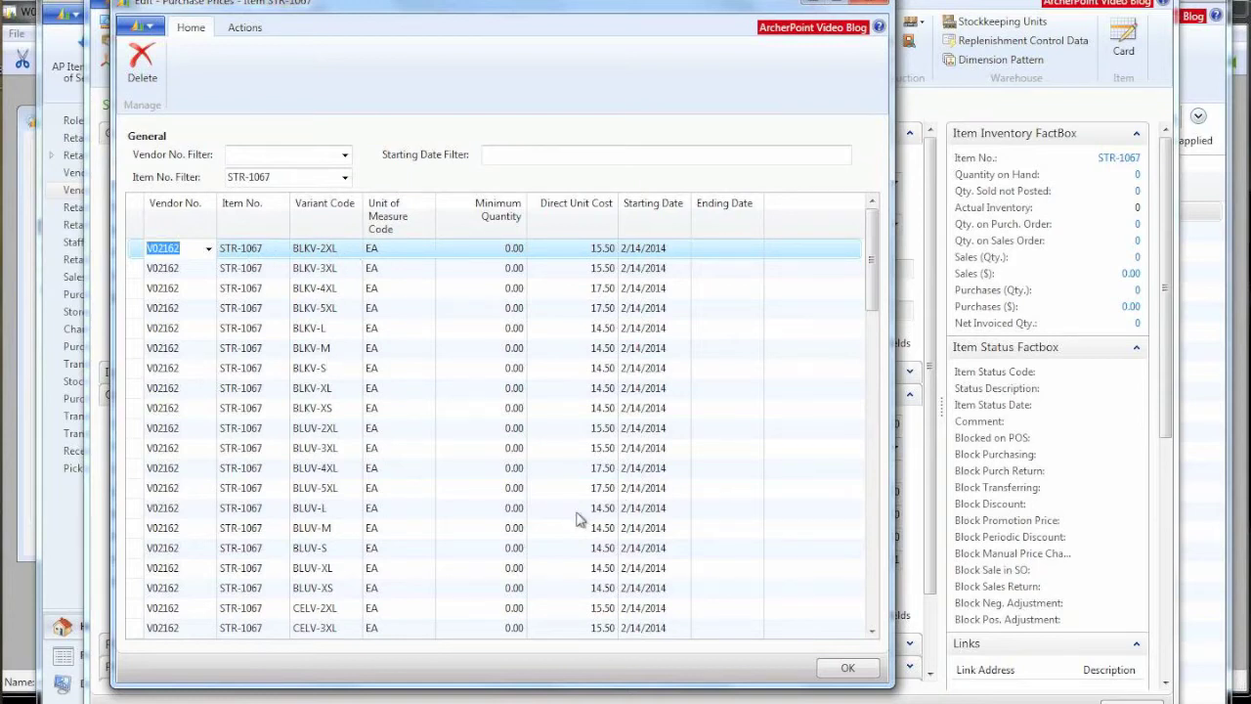
scroll(578, 519, down, 20)
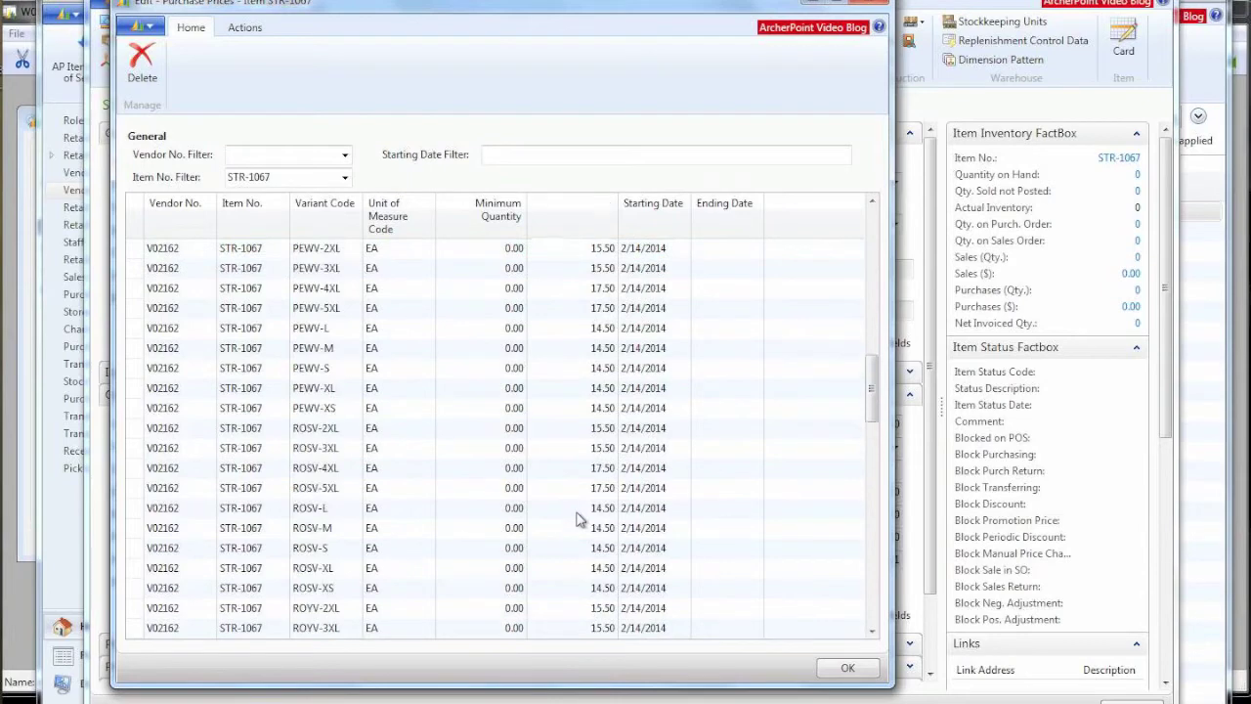
scroll(577, 519, down, 6)
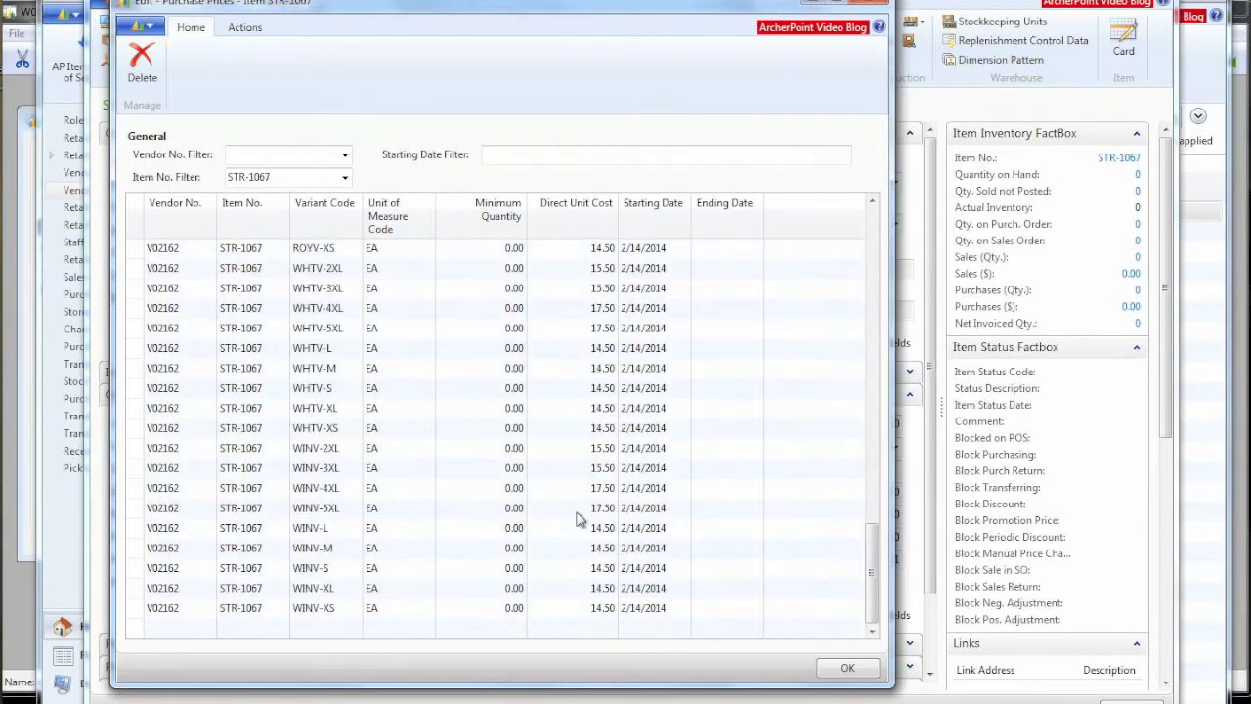
scroll(577, 519, up, 20)
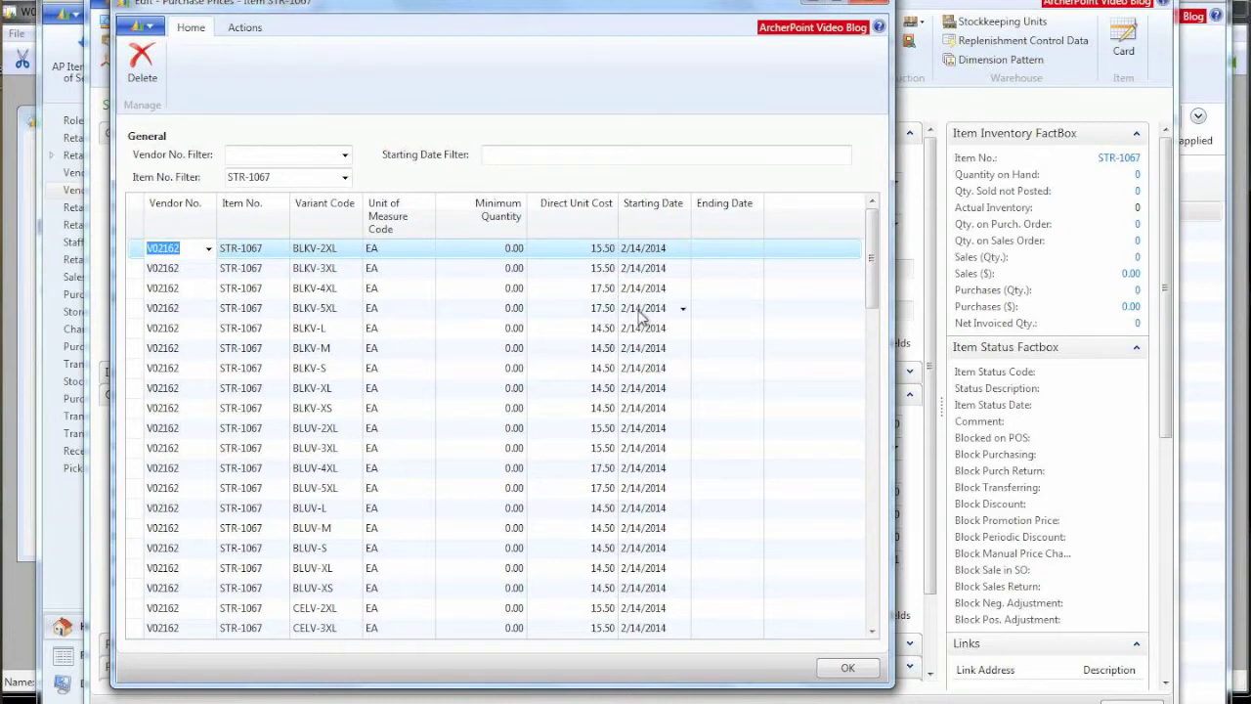
click(869, 4)
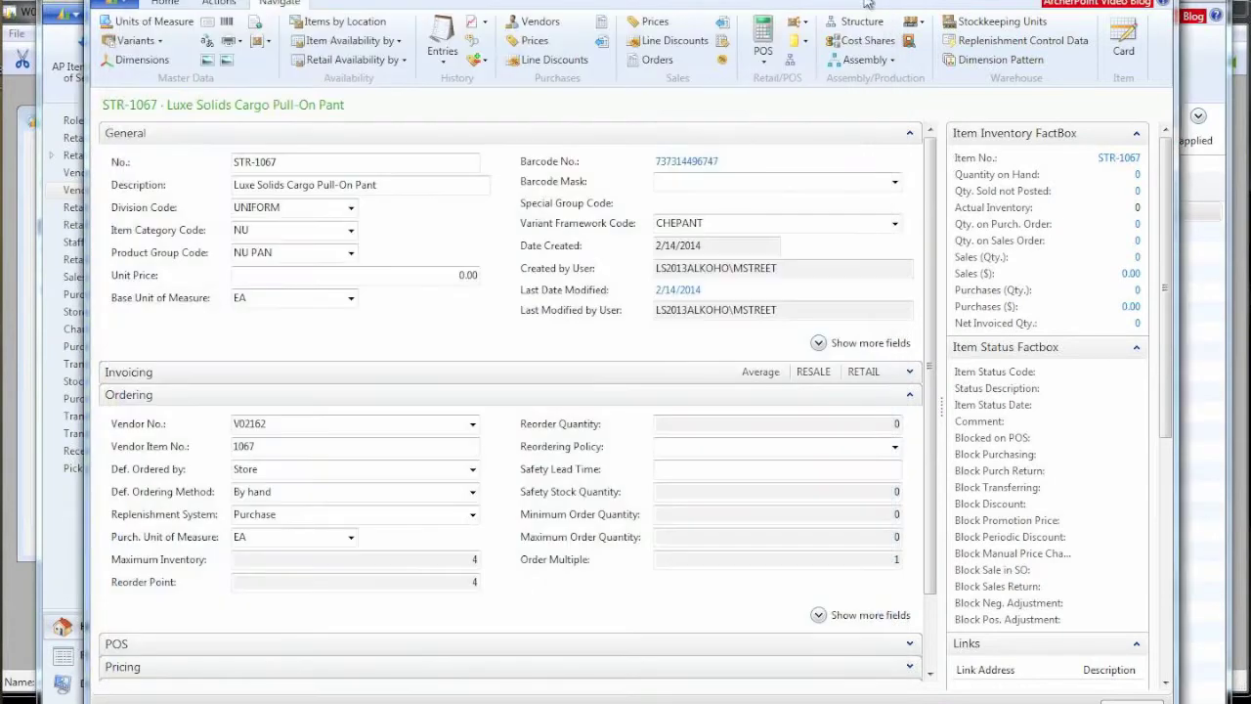
click(652, 26)
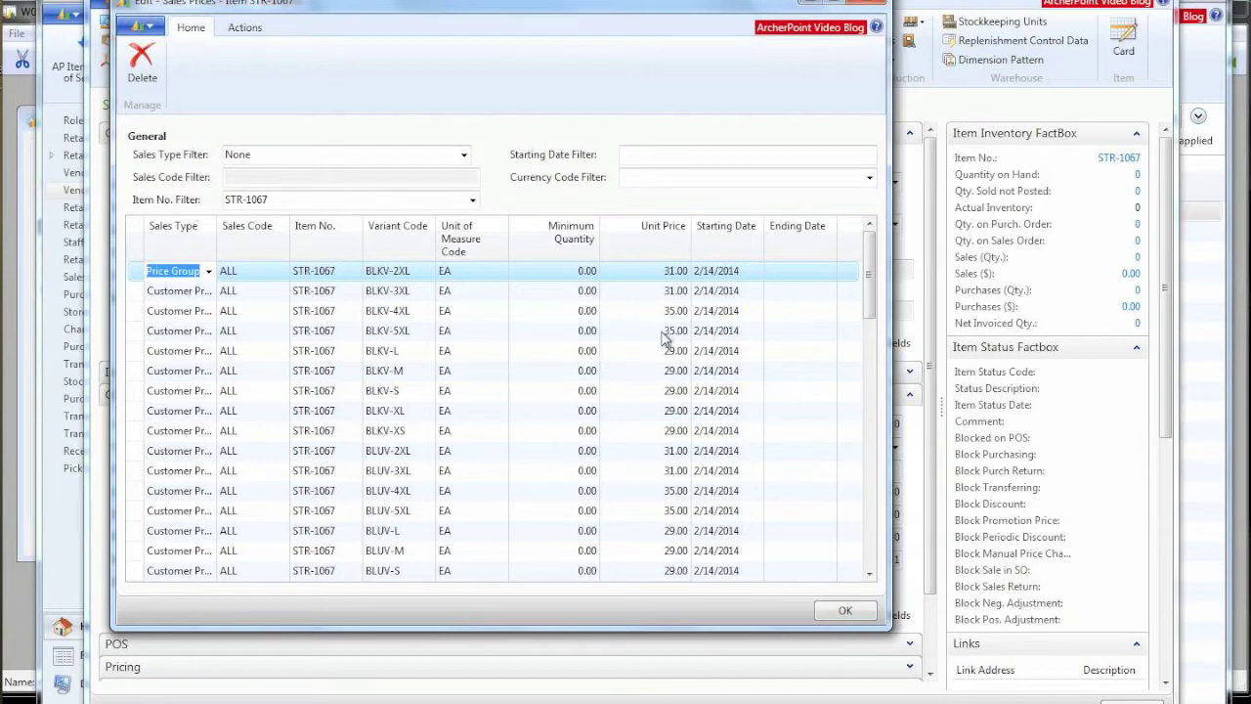
scroll(657, 473, down, 10)
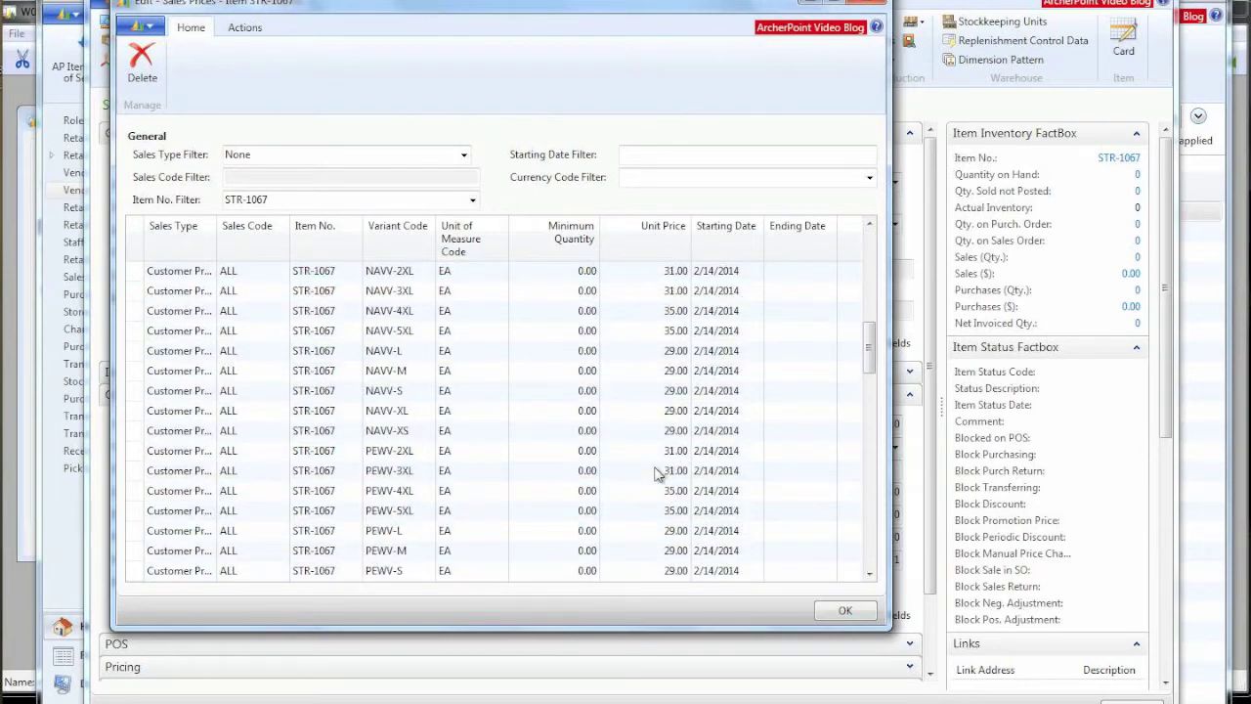
click(864, 3)
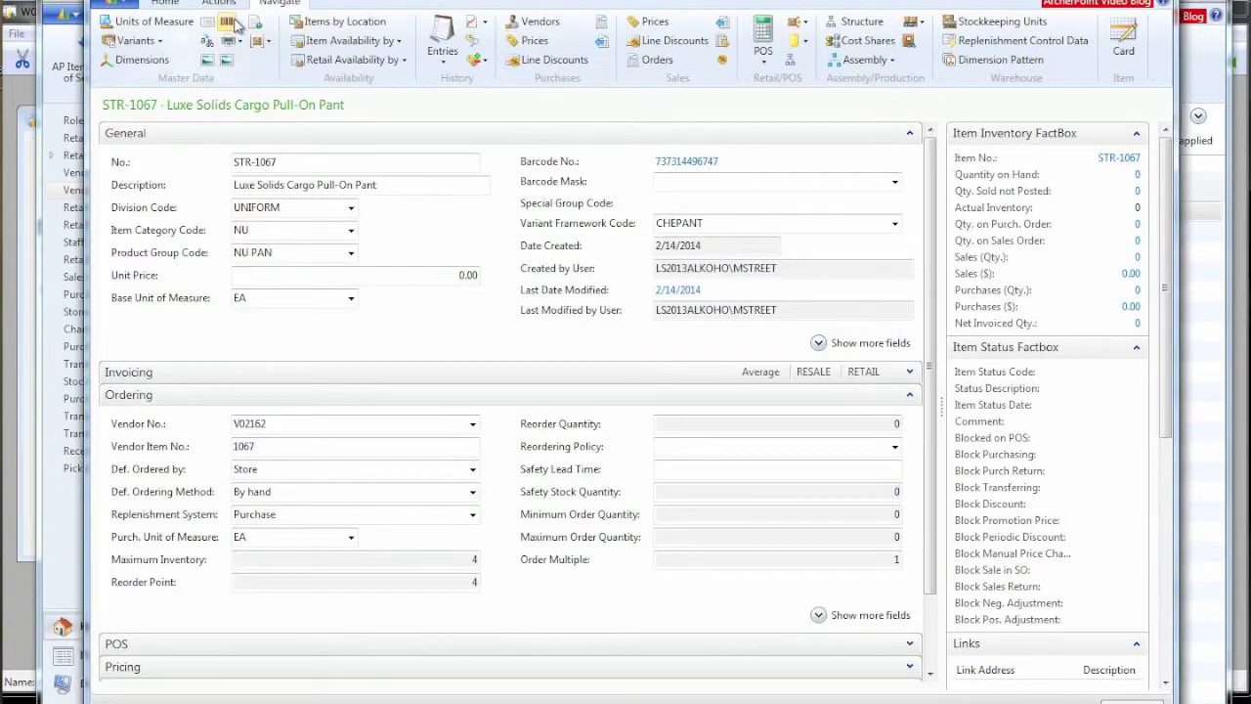
click(233, 21)
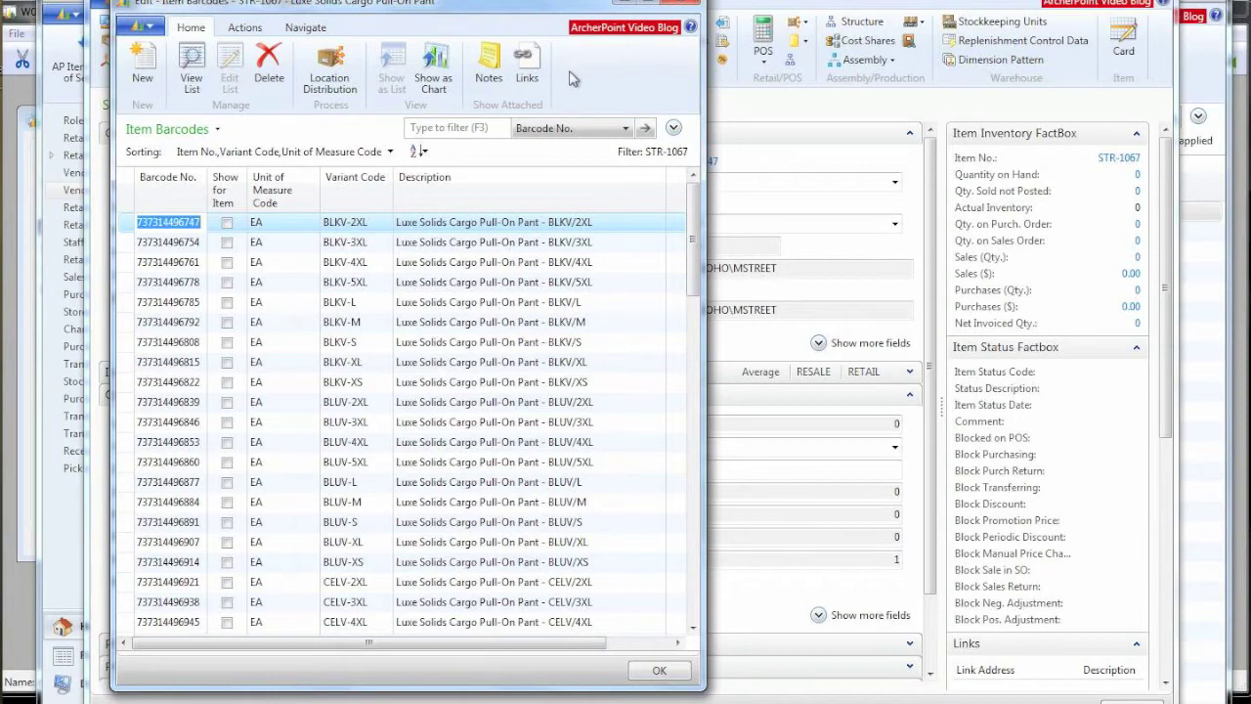
click(682, 5)
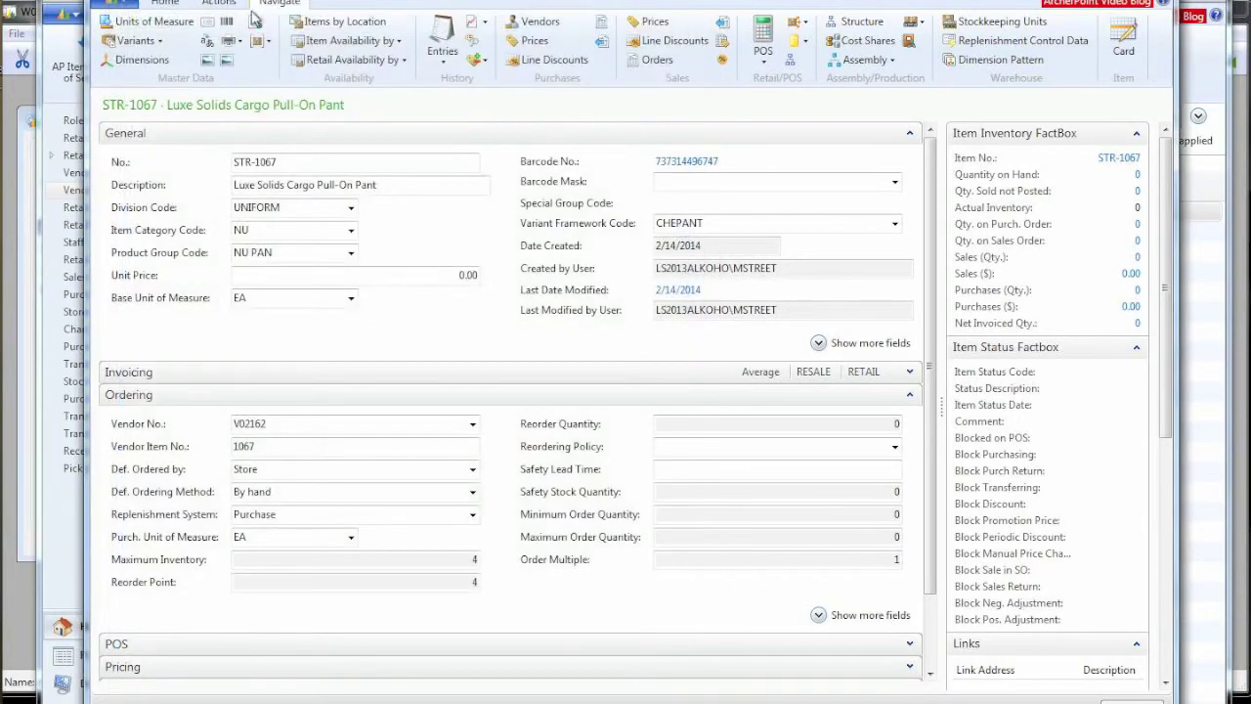
Step: Review STR-1067's registered colour-size variants with their barcodes, then close the list
click(137, 40)
click(177, 84)
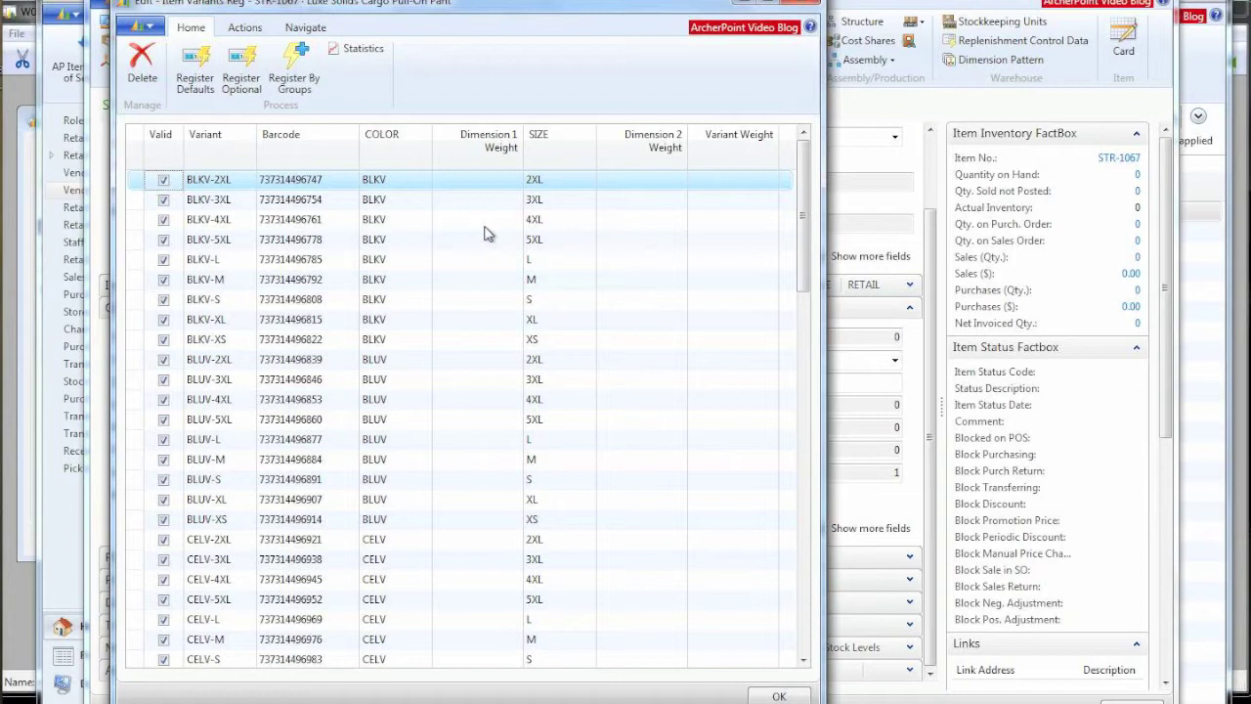
mouse_move(561, 282)
click(804, 3)
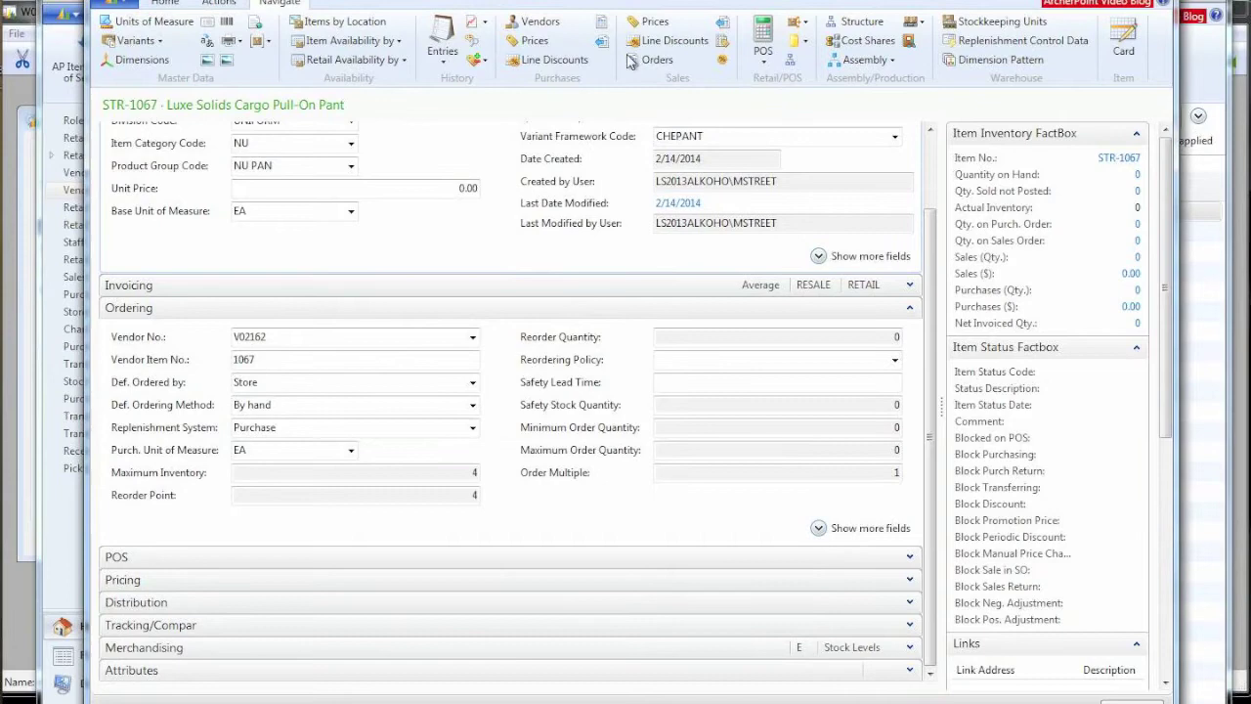
Step: Open the Replenishment Control Data for STR-1067's store variants
click(956, 47)
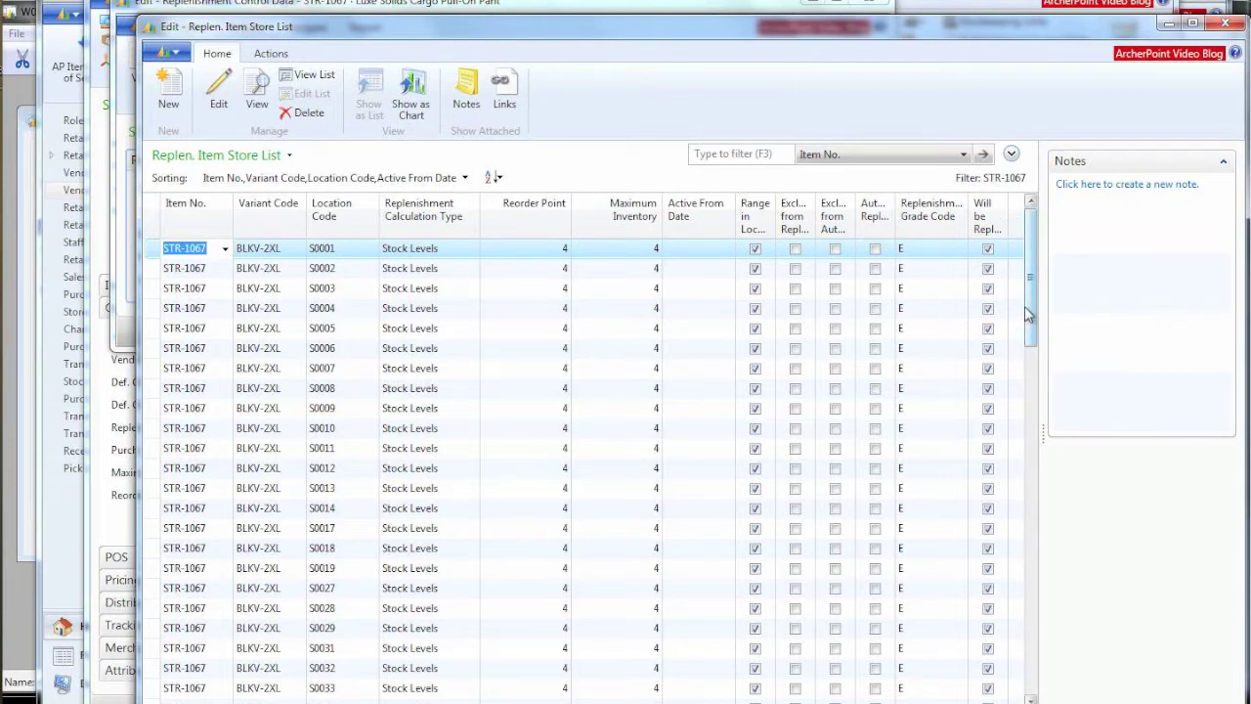
mouse_move(1028, 312)
mouse_down()
mouse_move(1025, 413)
mouse_move(1016, 294)
mouse_up()
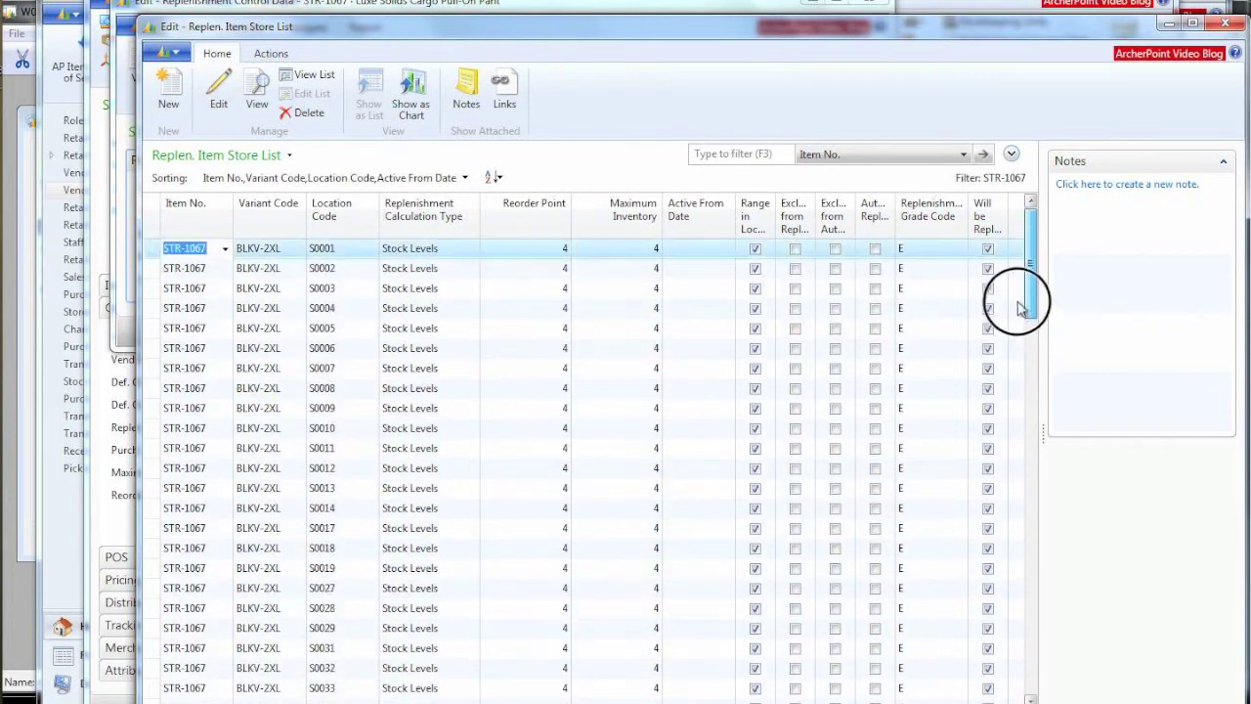
Step: Check store S0001's reorder point and keep Stock Levels as the replenishment calculation type
click(557, 252)
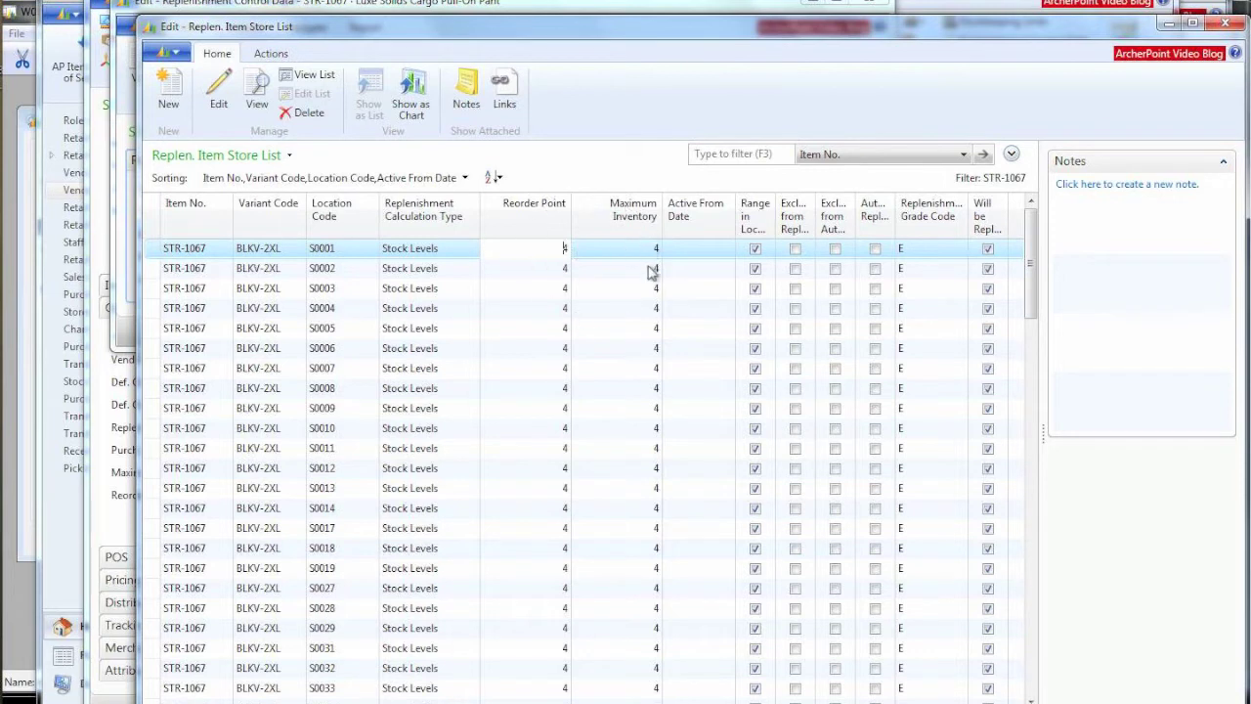
click(470, 250)
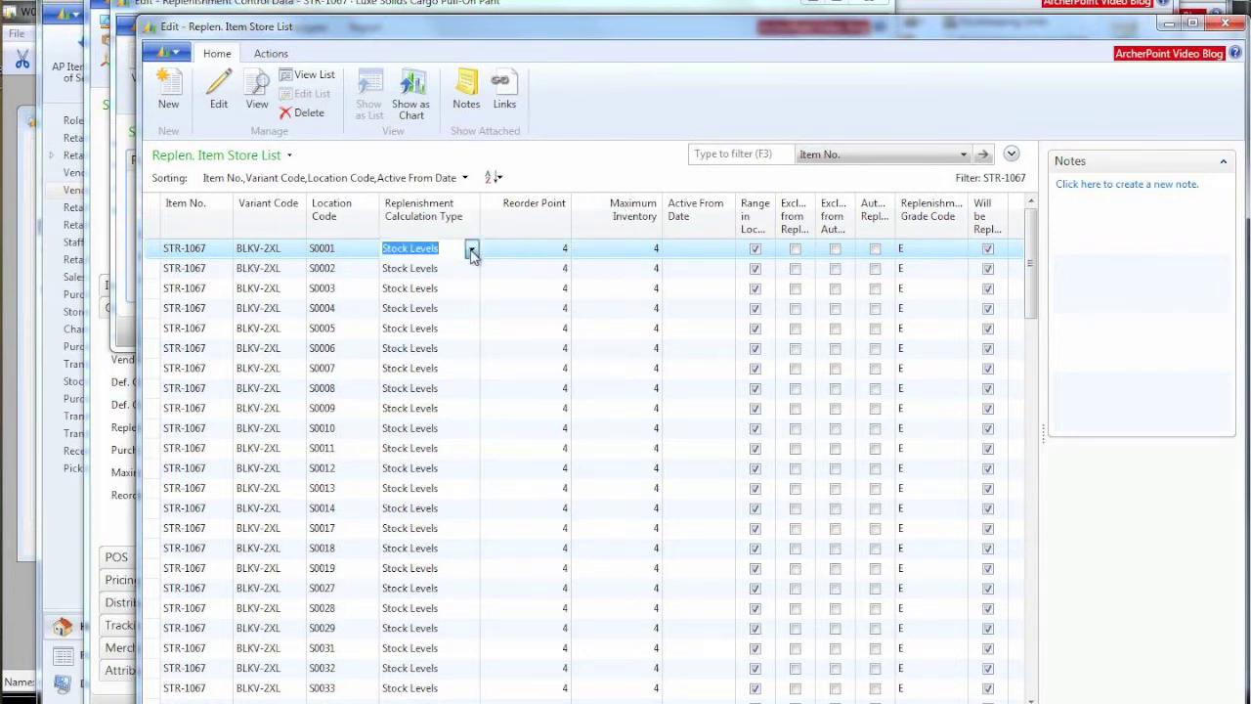
click(472, 250)
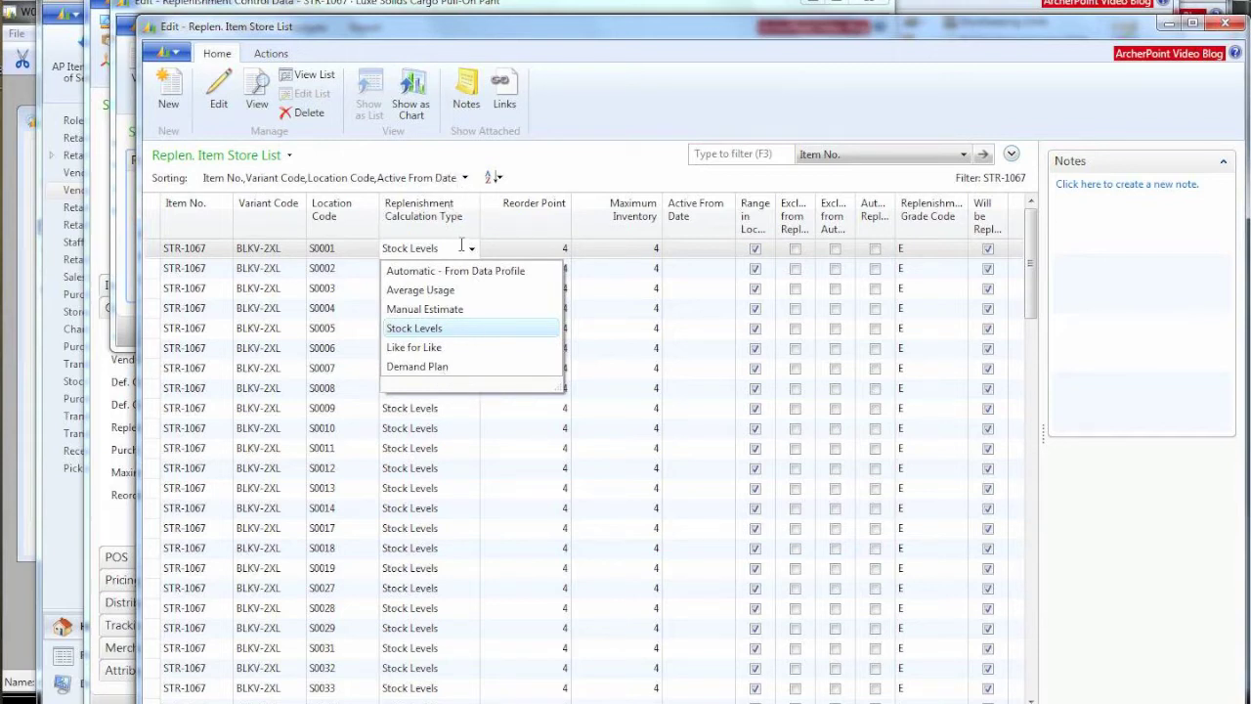
key(Escape)
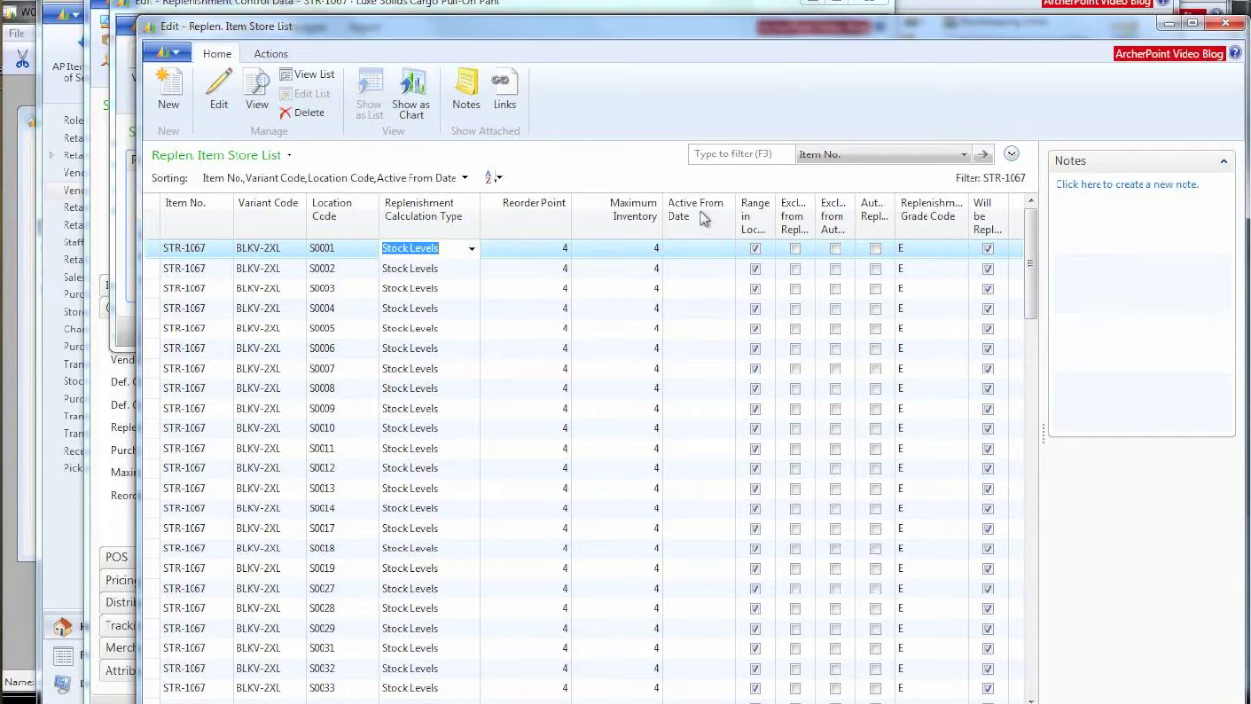
Step: Enter BLKV-2XL reorder points of 5, 3 and 8 for stores S0005, S0006 and S0007
scroll(612, 507, down, 10)
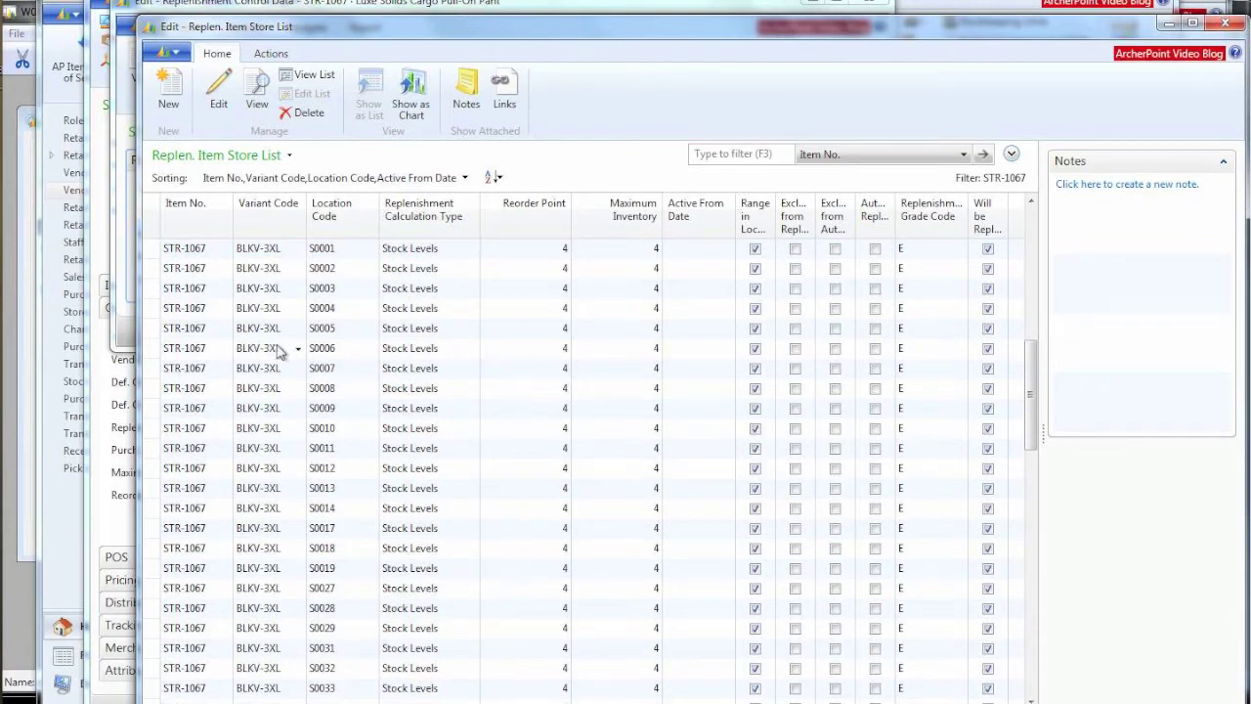
scroll(587, 377, up, 10)
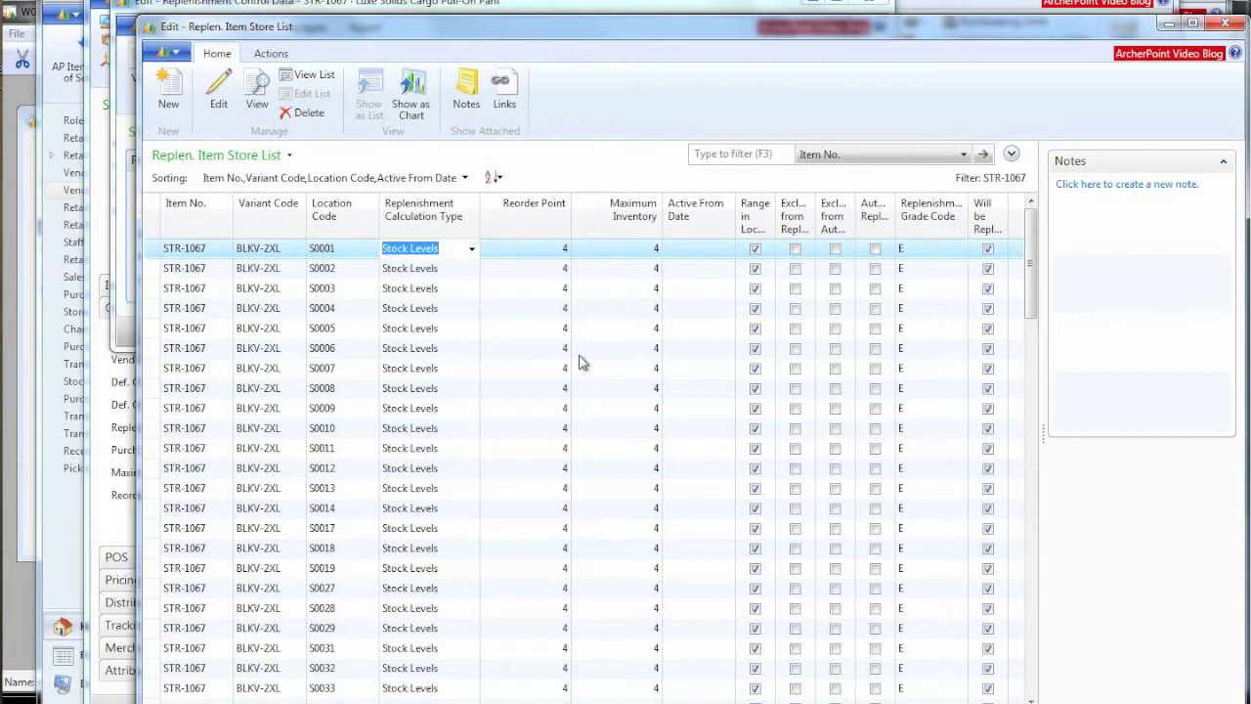
click(563, 308)
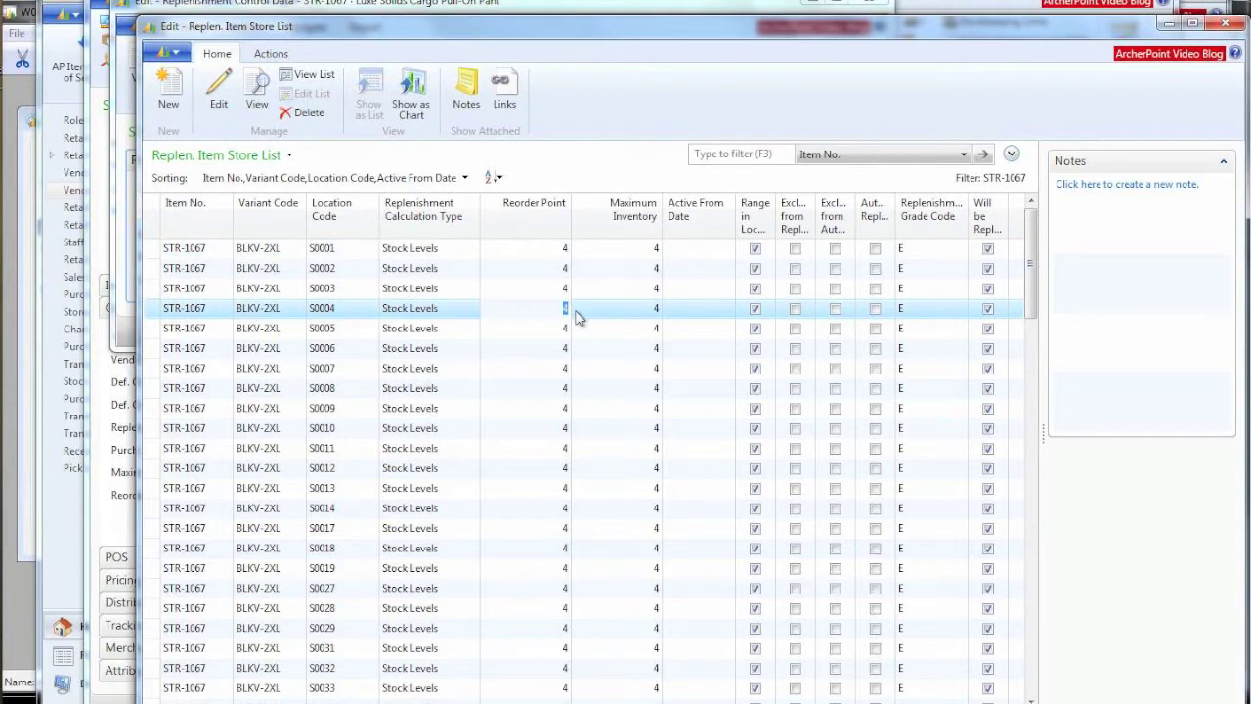
key(Down)
text(5)
key(Down)
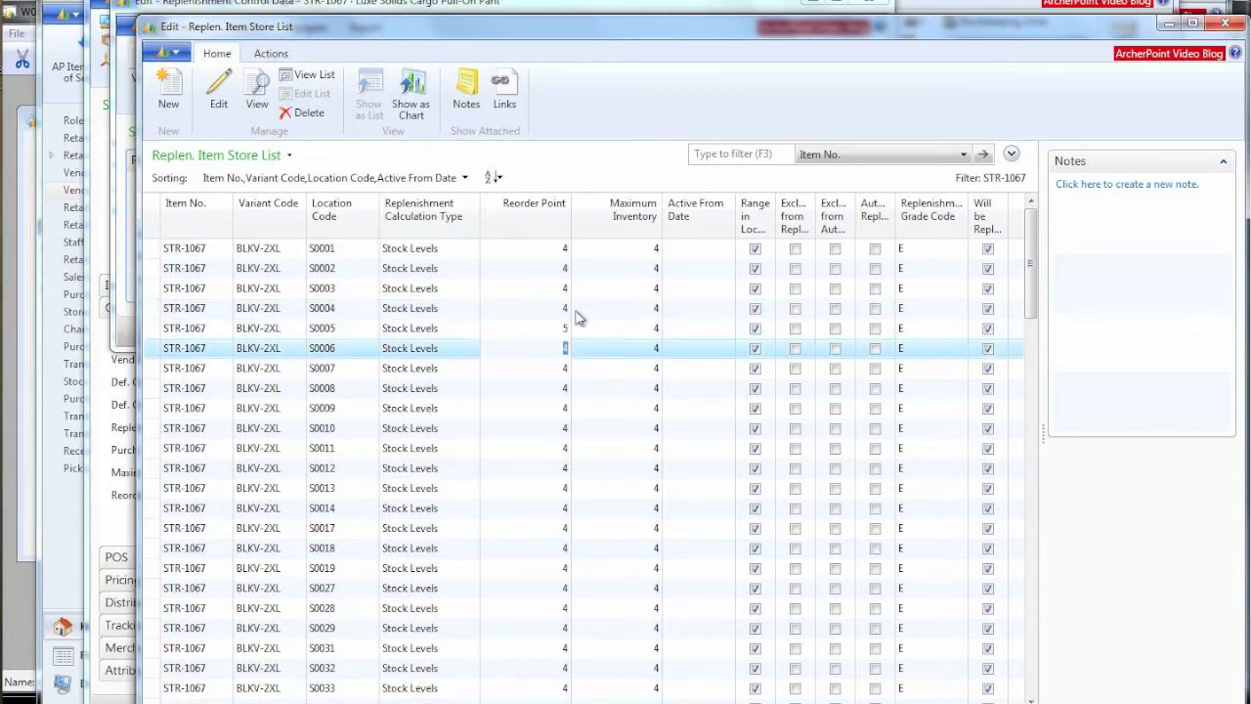
text(3)
key(Down)
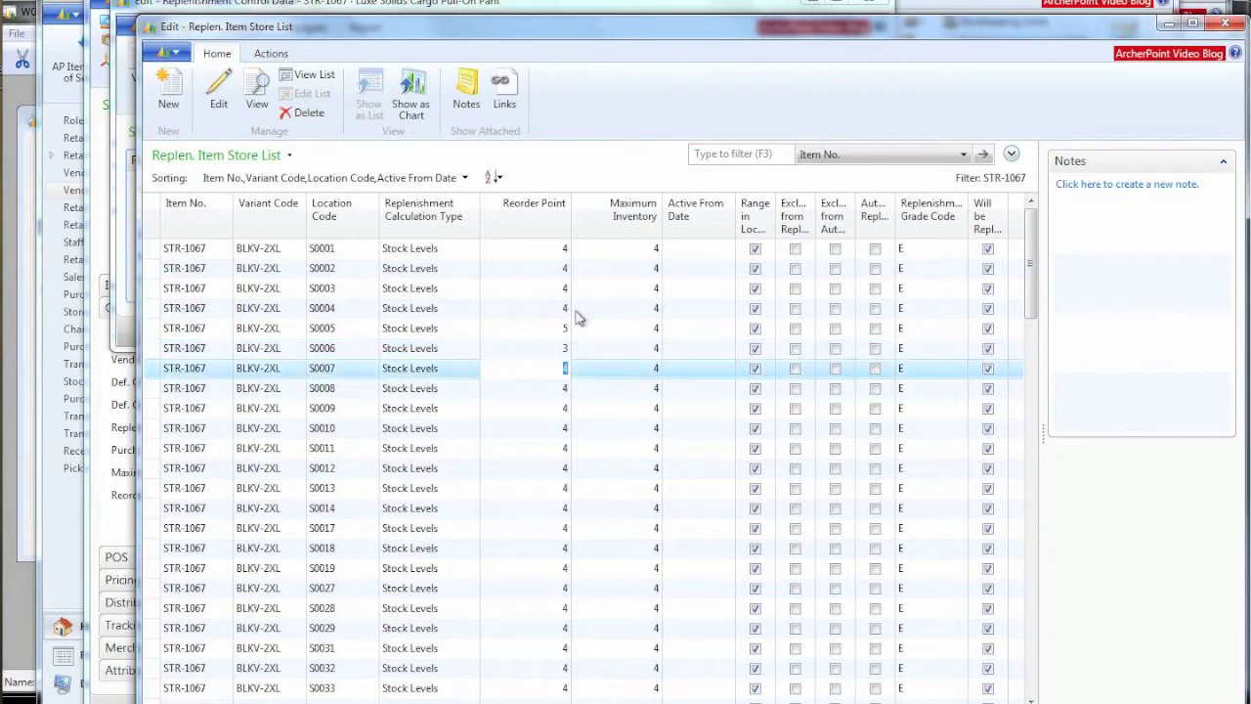
text(8)
Step: Set maximum inventory to 9 for store S0007 and 6 for store S0005
key(Tab)
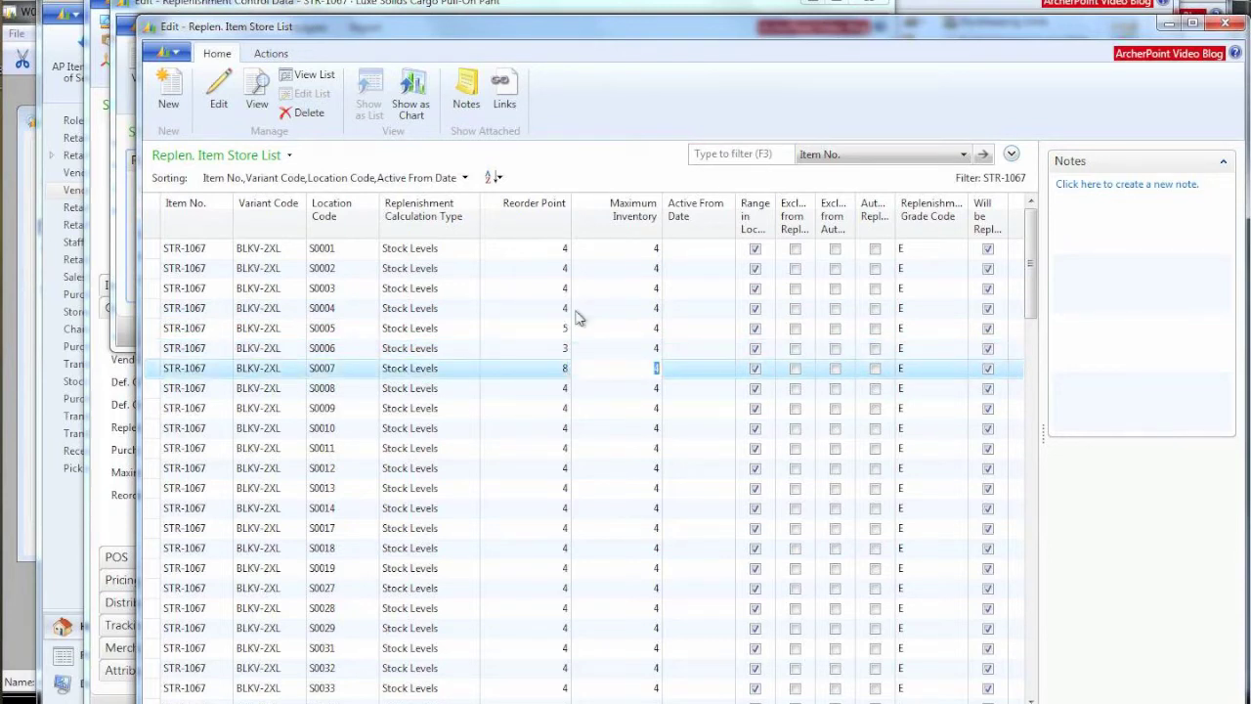
text(9)
key(Up)
key(Up)
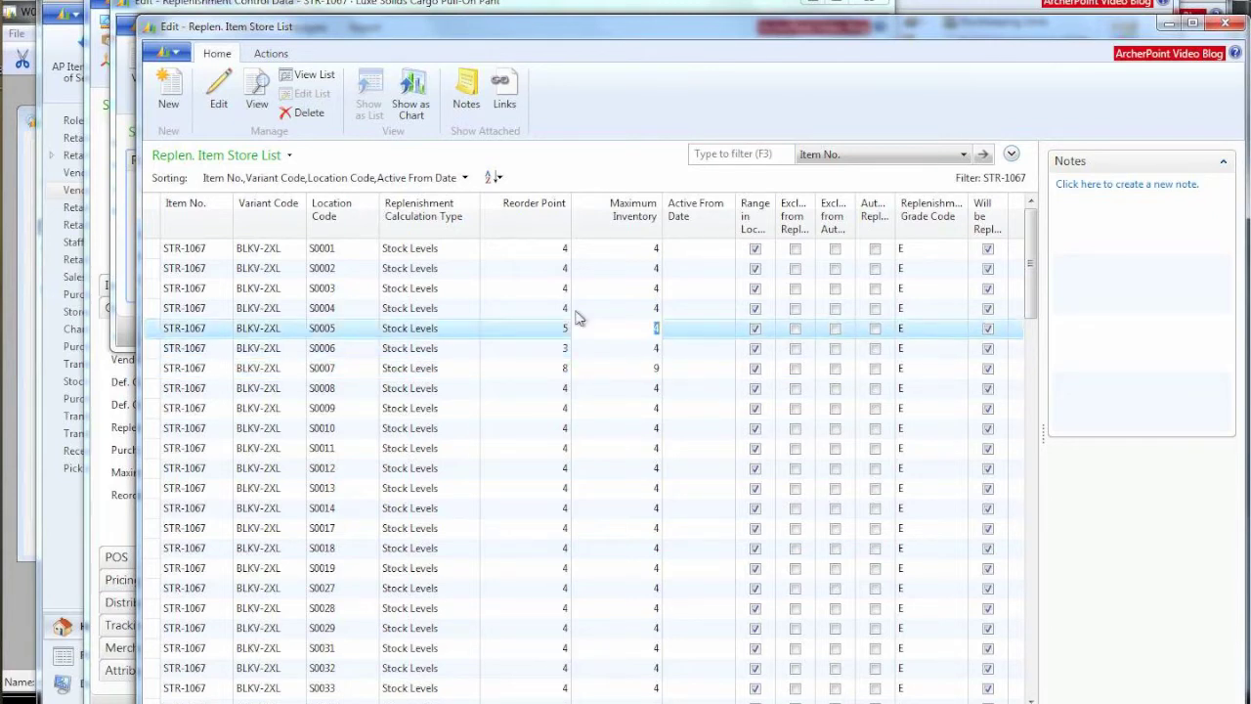
text(6)
key(Down)
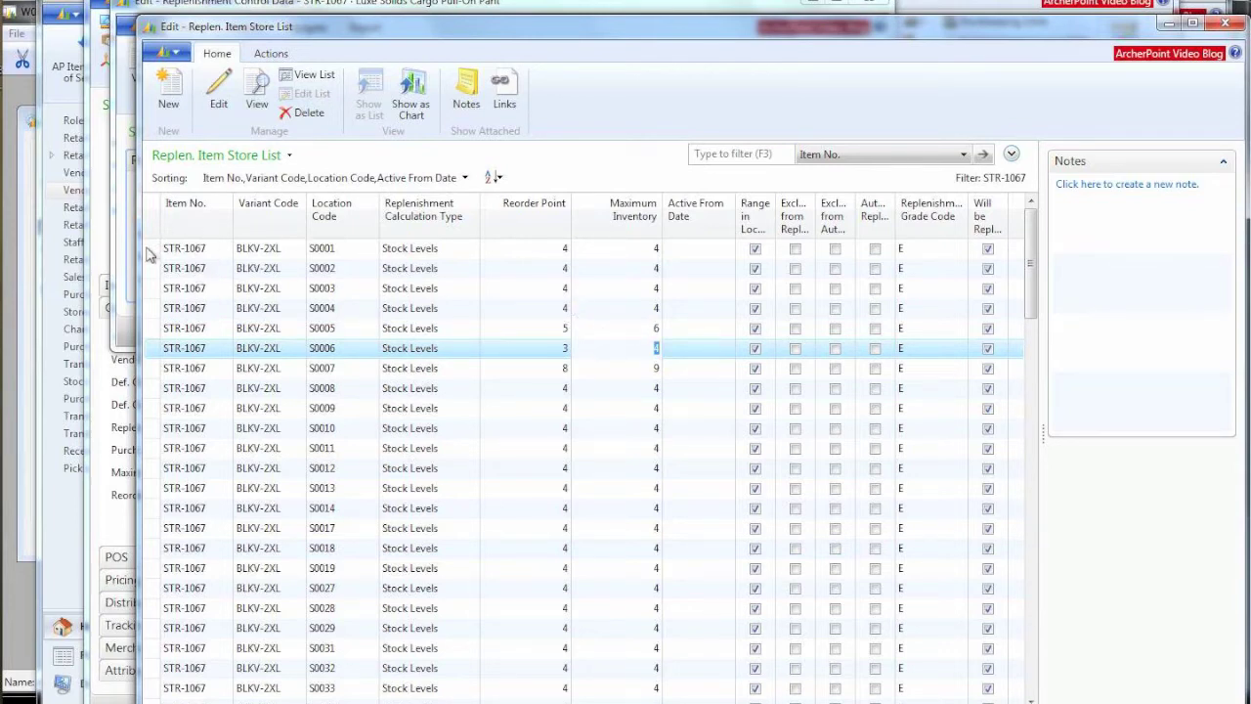
Step: Select store rows S0001–S0011 and close the Replen. Item Store List
drag(149, 252, 166, 450)
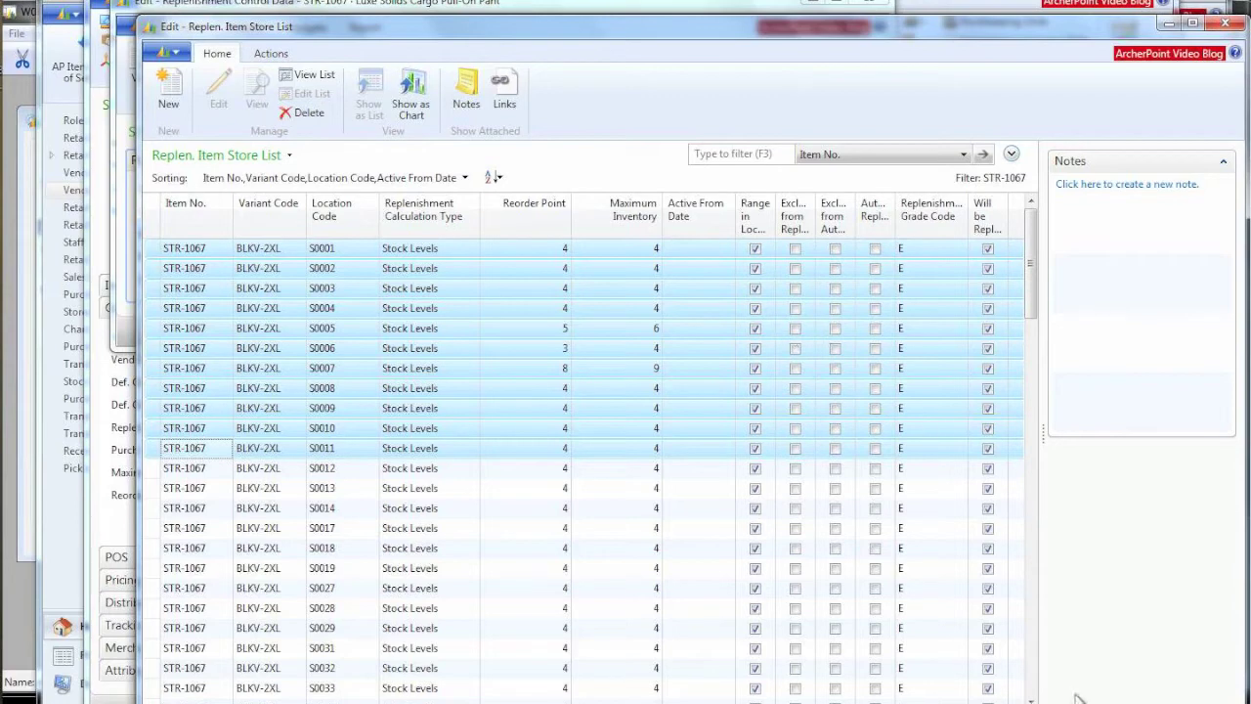
key(Escape)
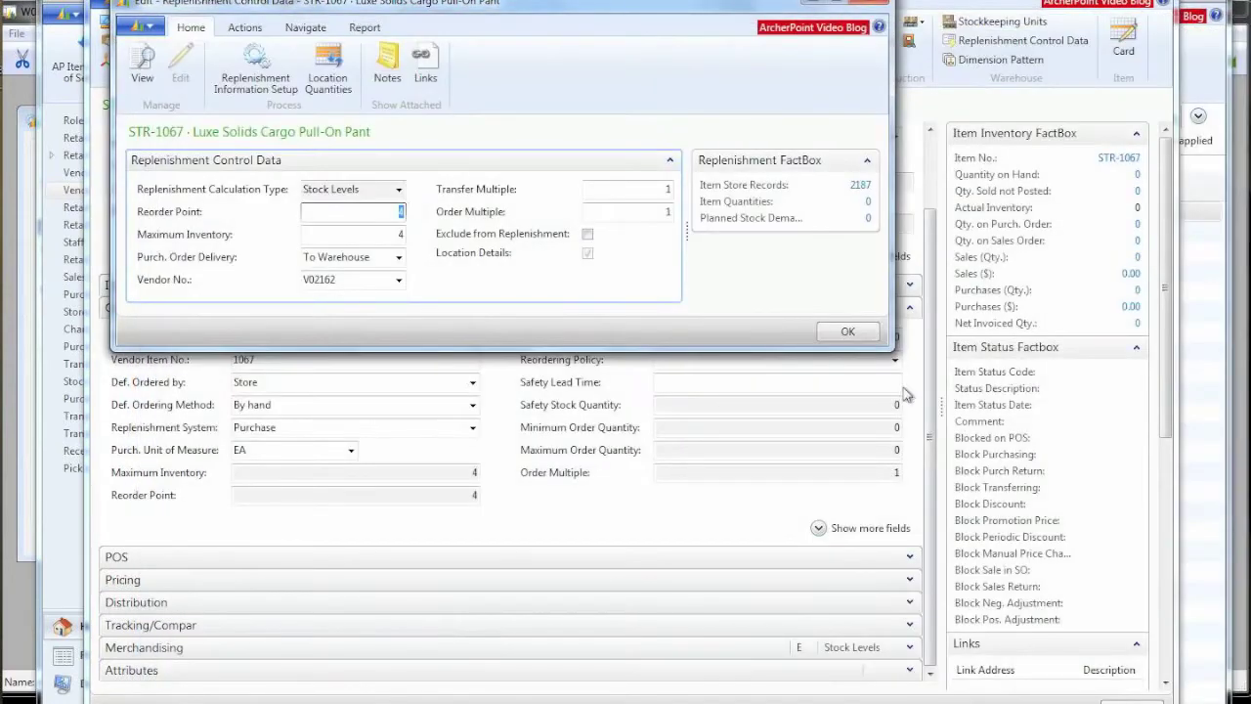
Step: Confirm the Replenishment Control Data with OK and close the STR-1067 item card
click(849, 334)
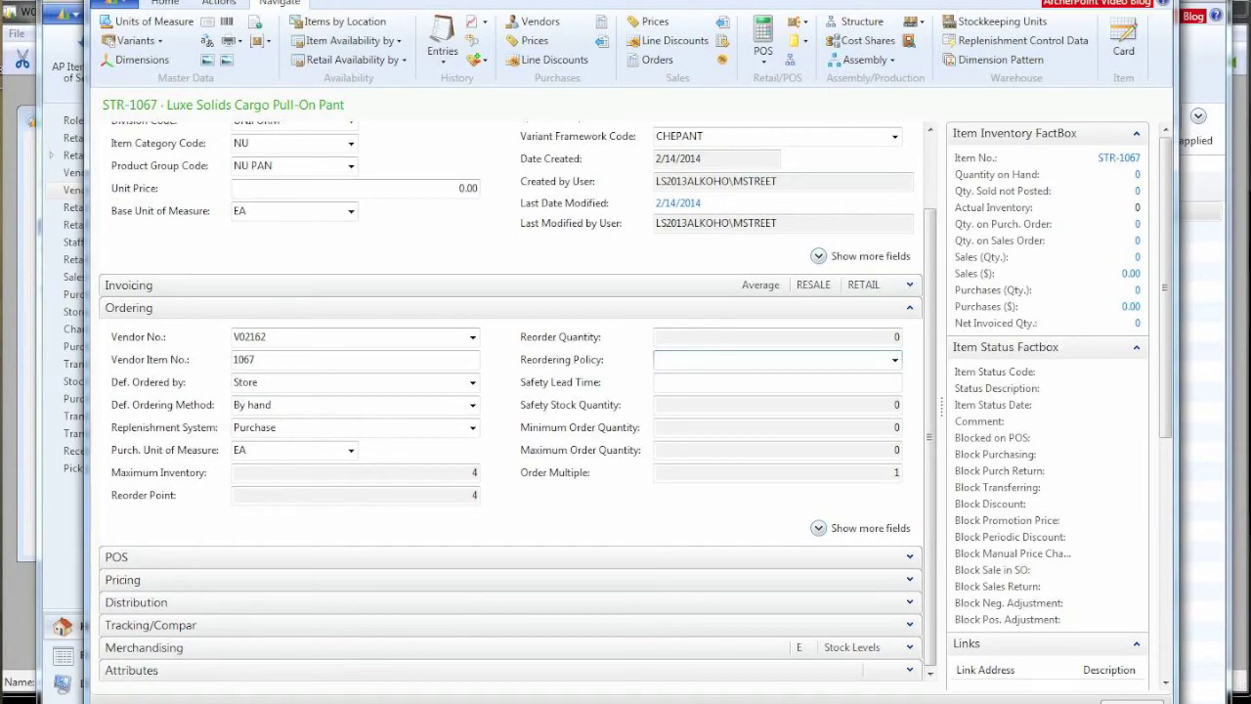
key(Escape)
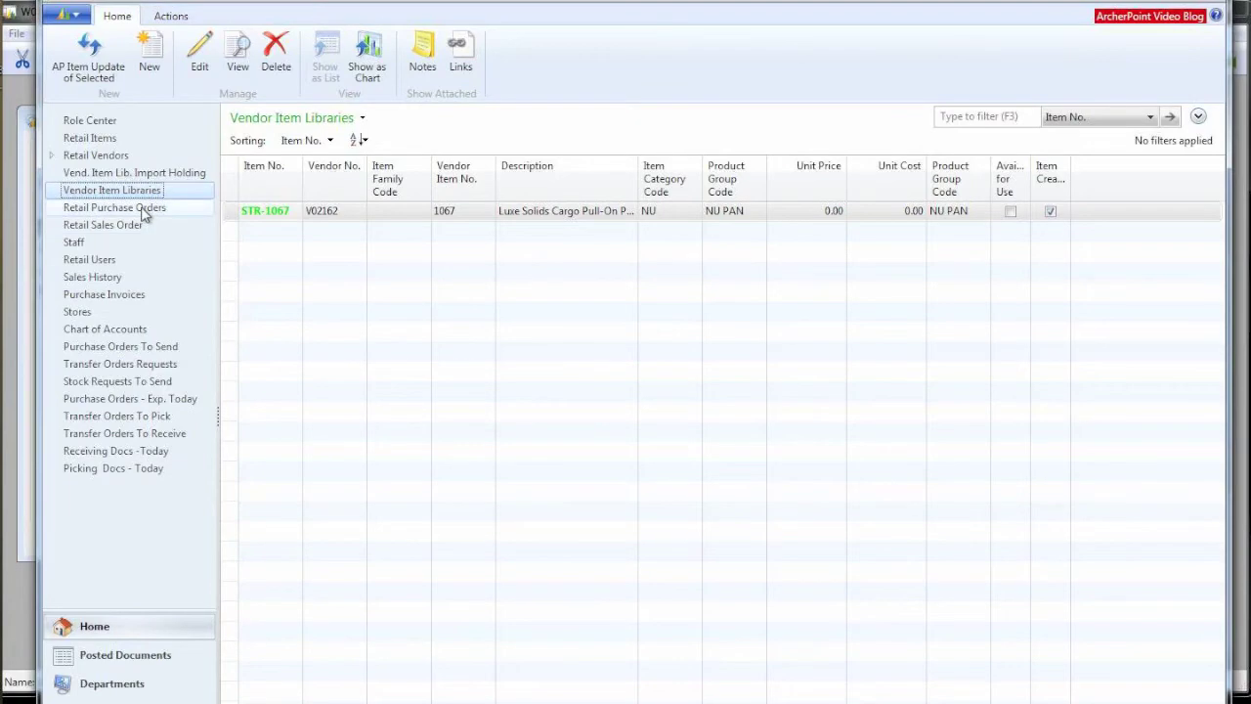
Step: Create retail purchase order W00016045 for vendor V02162, STRATEGIC DISTRIBUTION
click(142, 208)
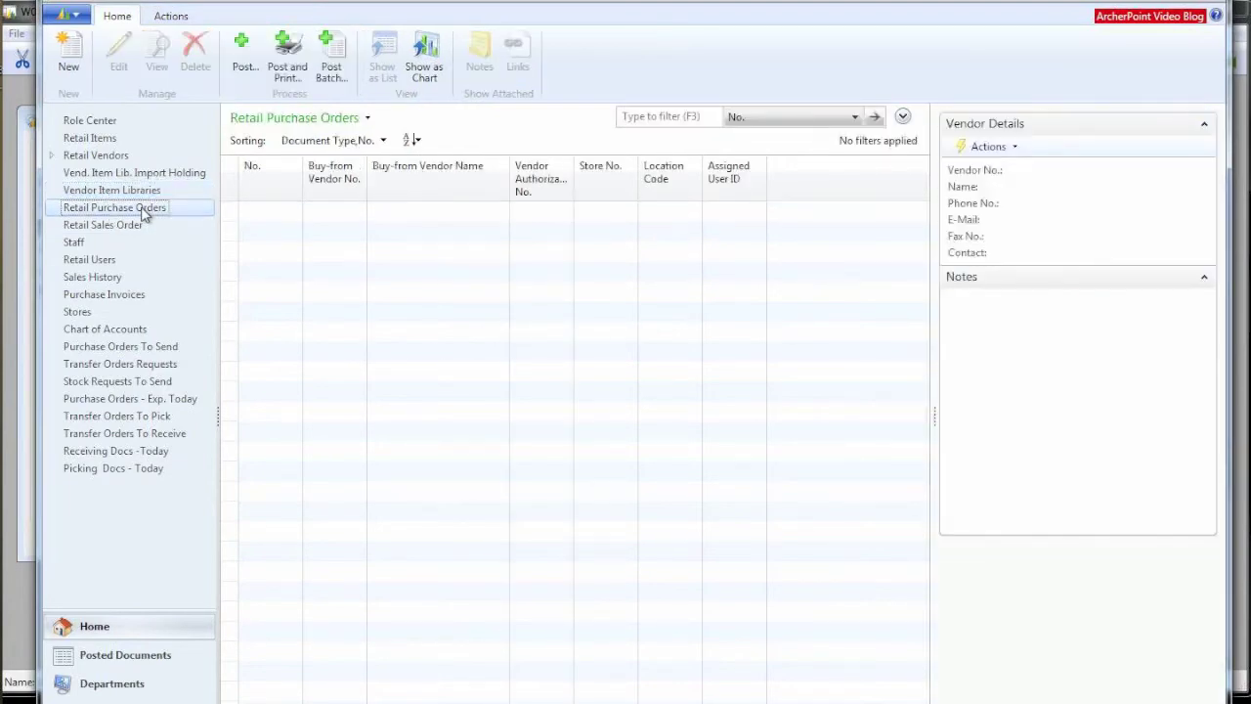
click(71, 57)
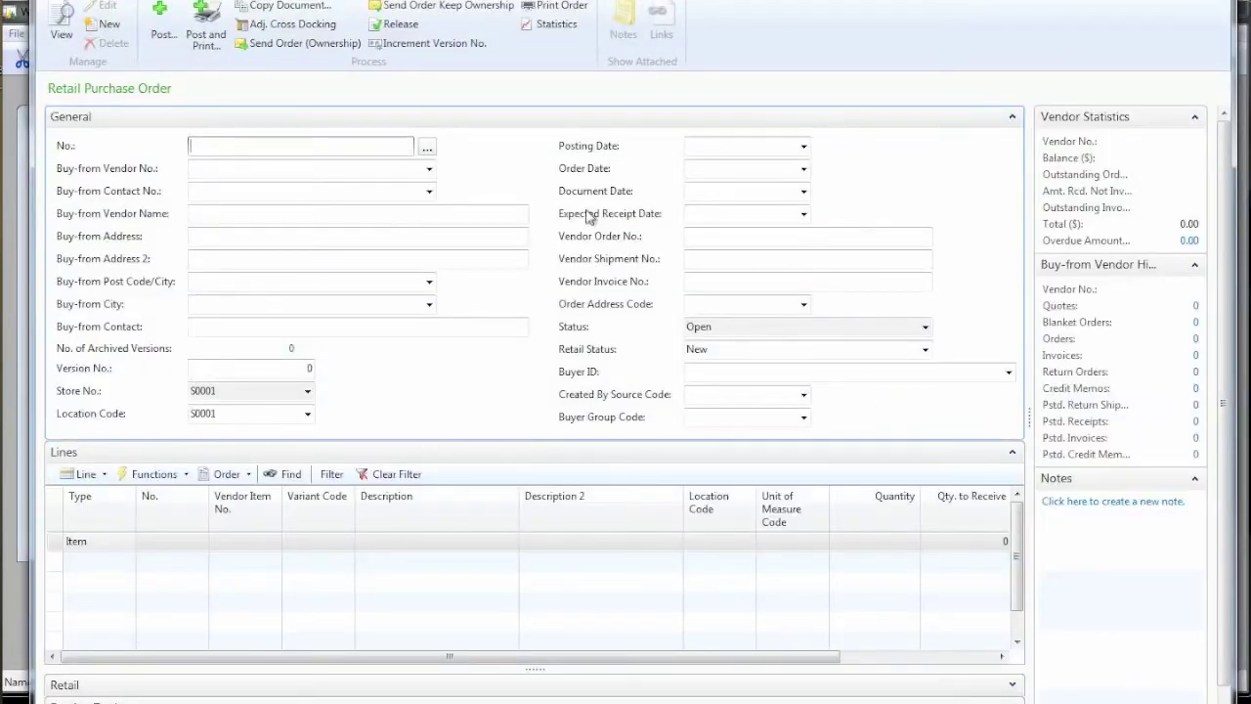
click(396, 168)
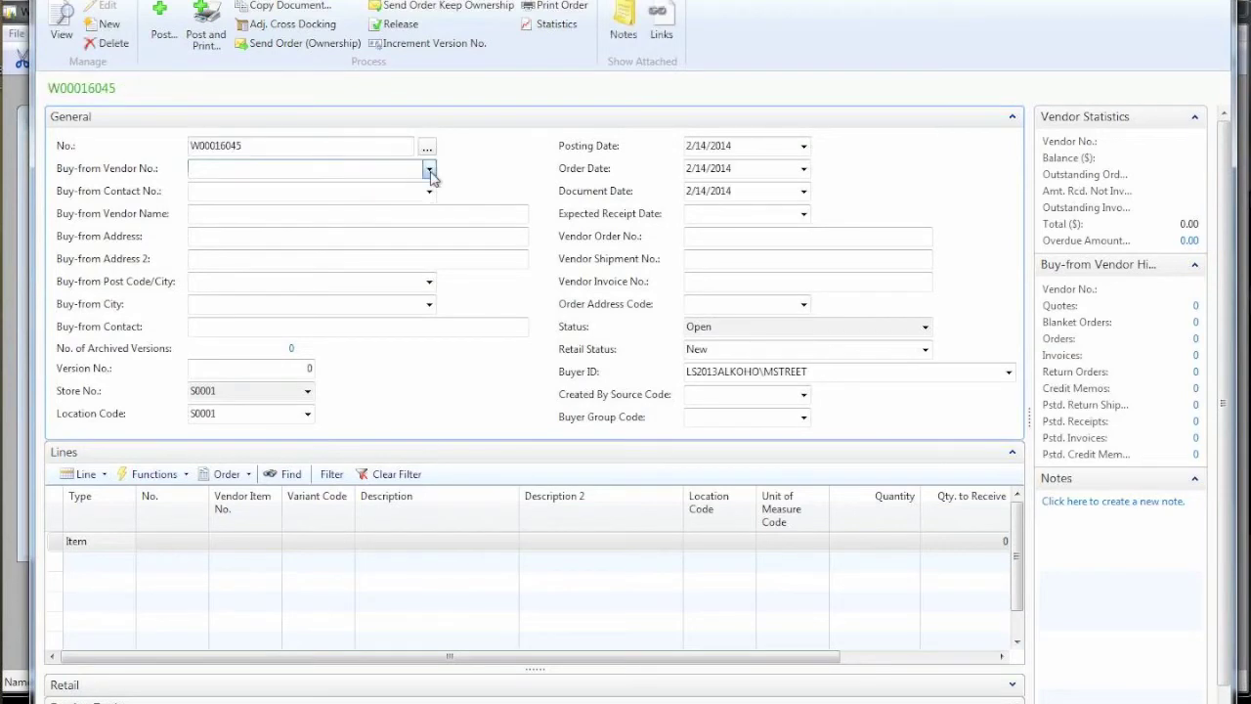
click(429, 169)
click(211, 238)
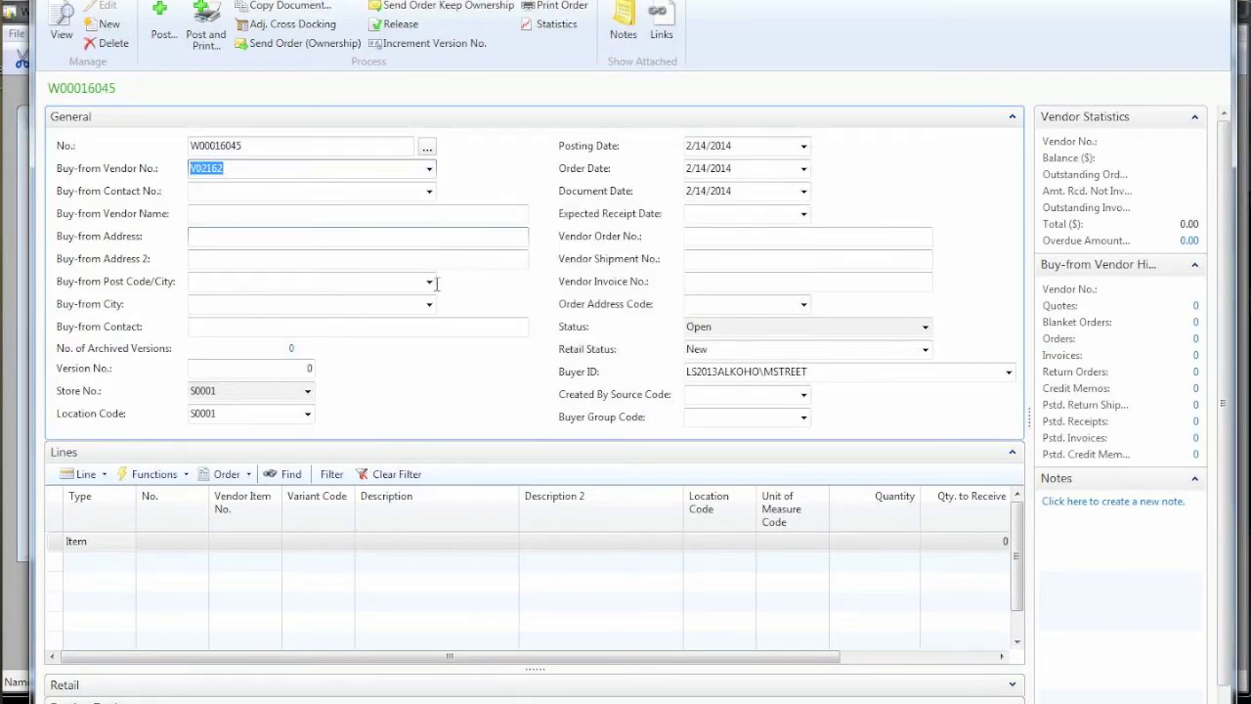
click(396, 189)
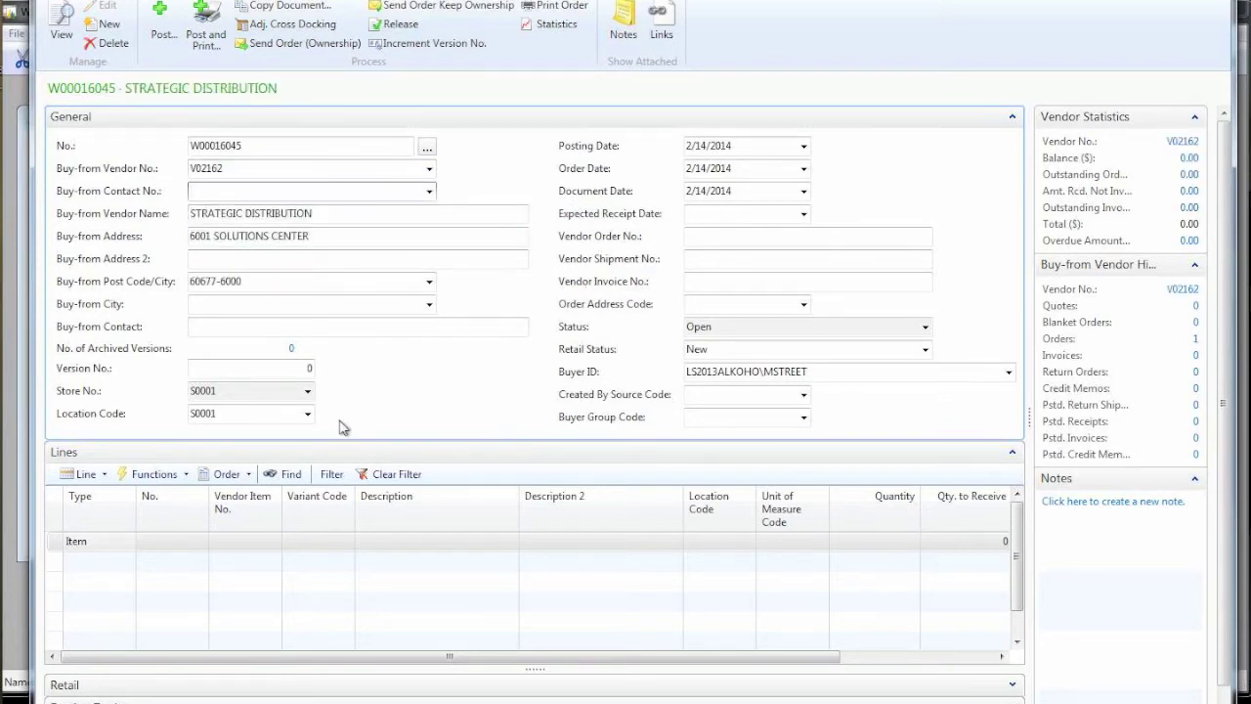
click(165, 545)
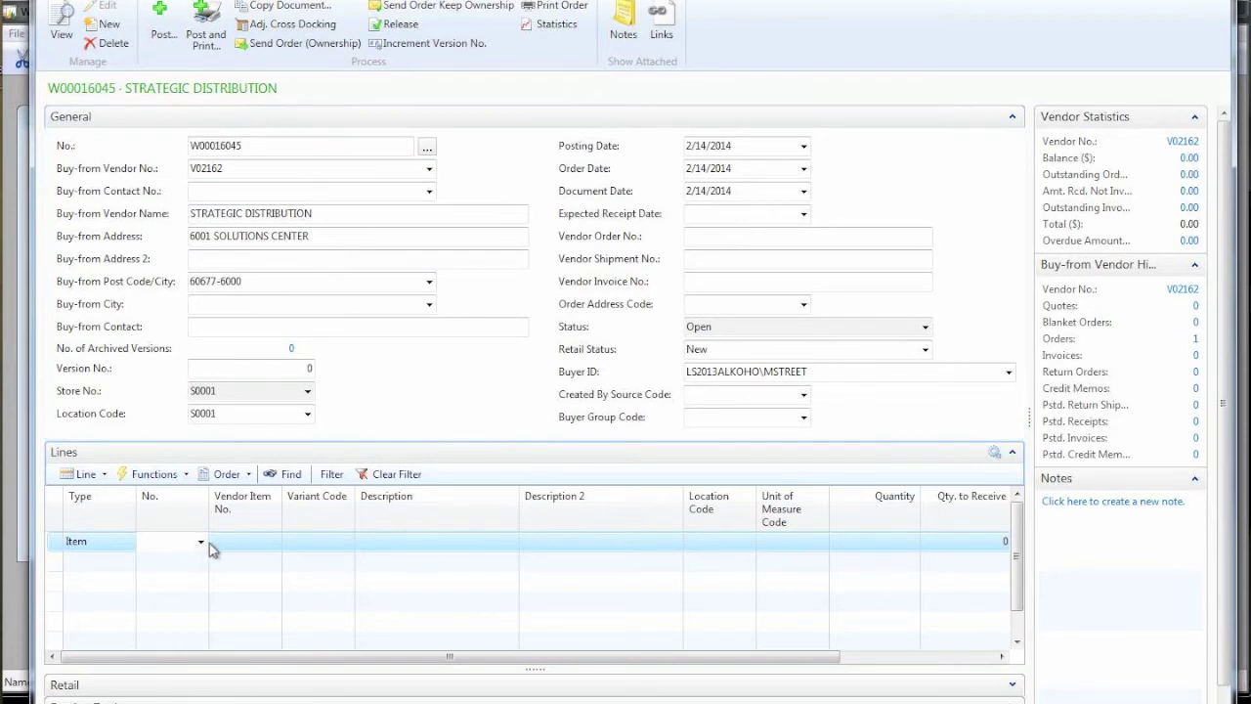
Step: Put item STR-1067 on the first order line, defaulting to 200 units across variants
click(200, 544)
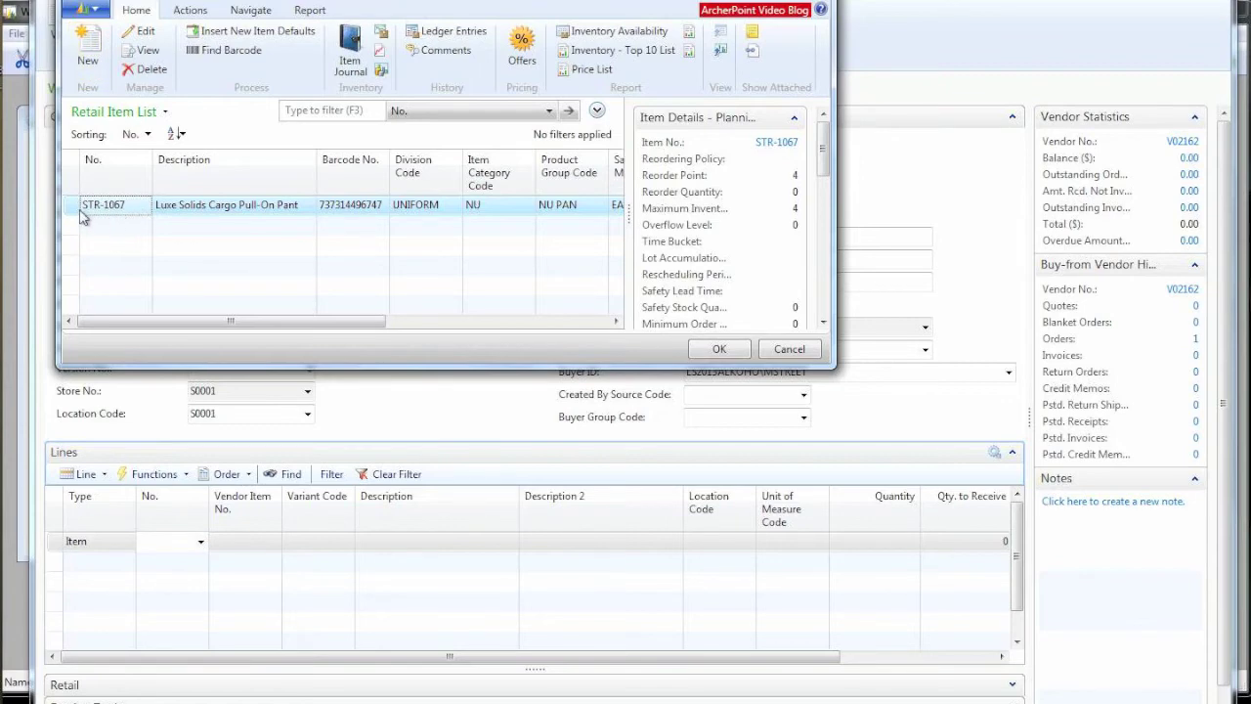
key(Escape)
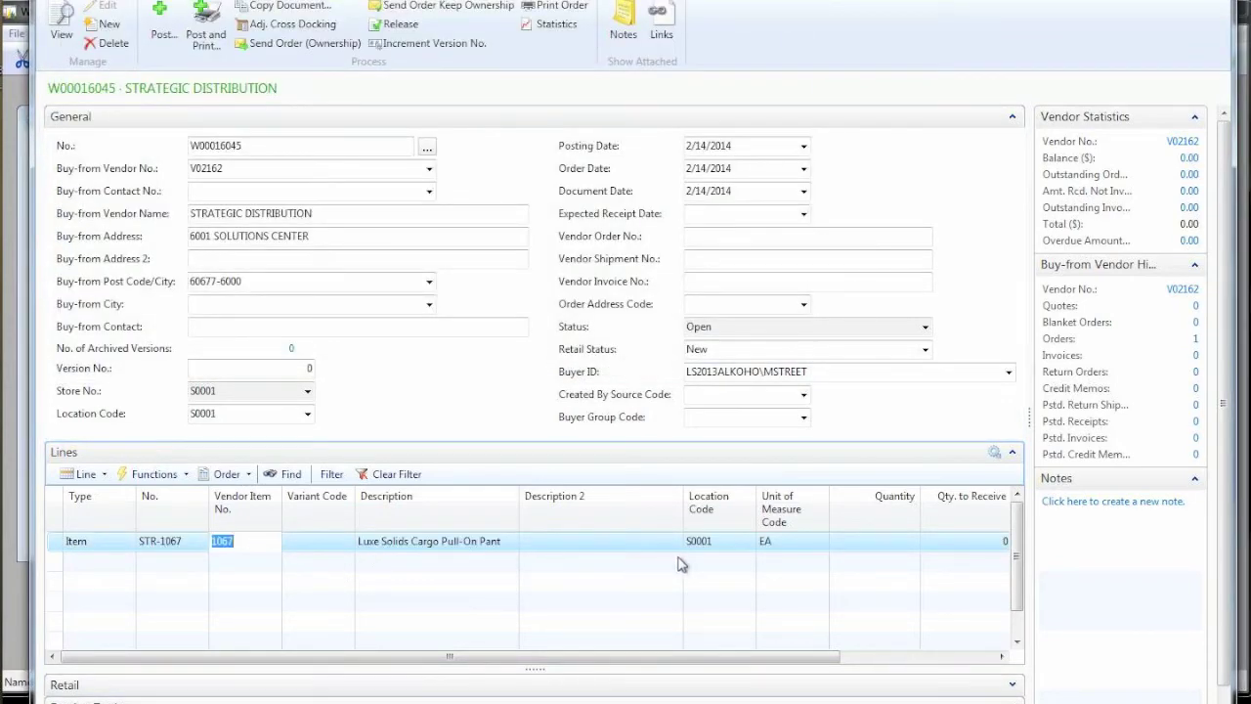
click(870, 542)
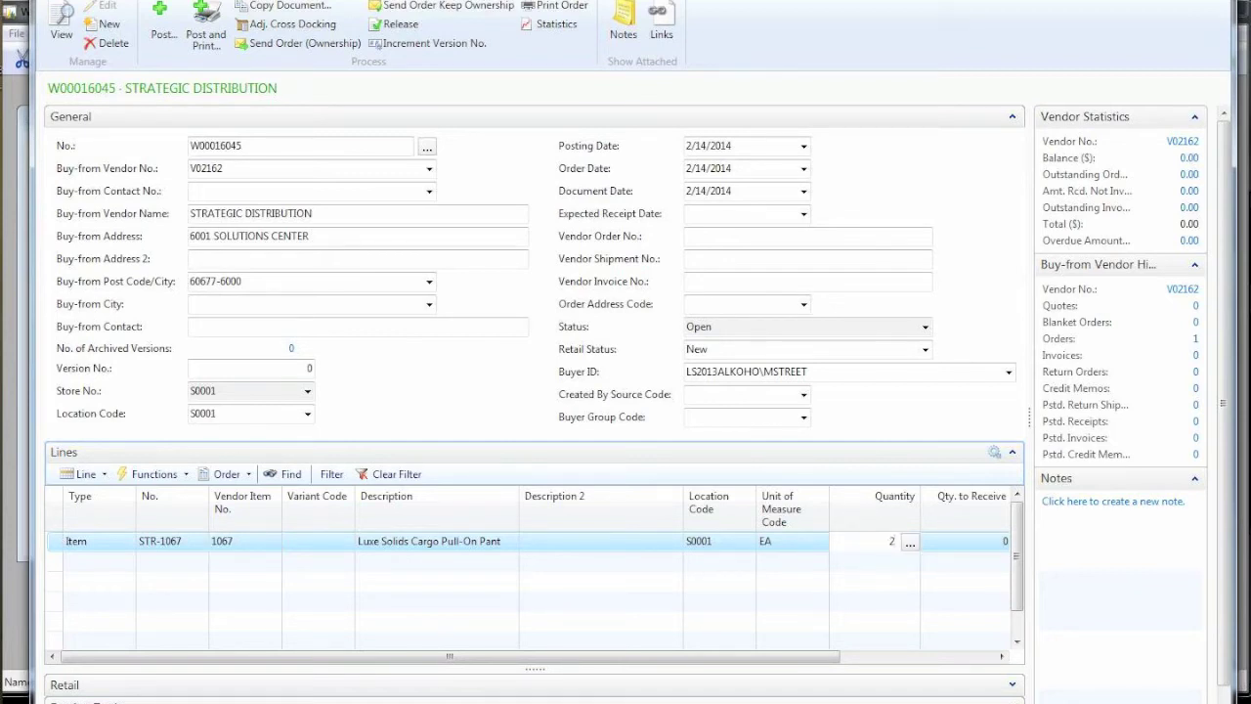
key(Escape)
Step: In the variant matrix, set size L to 4 units for every colour
click(882, 543)
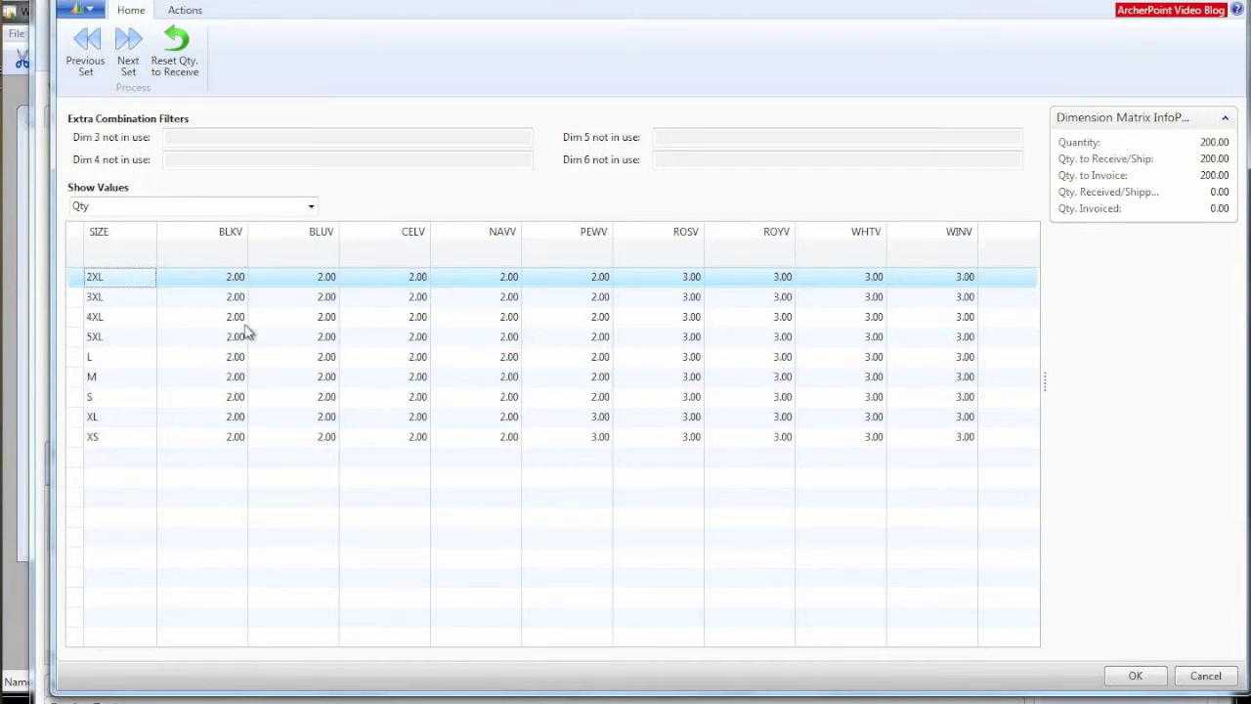
click(216, 337)
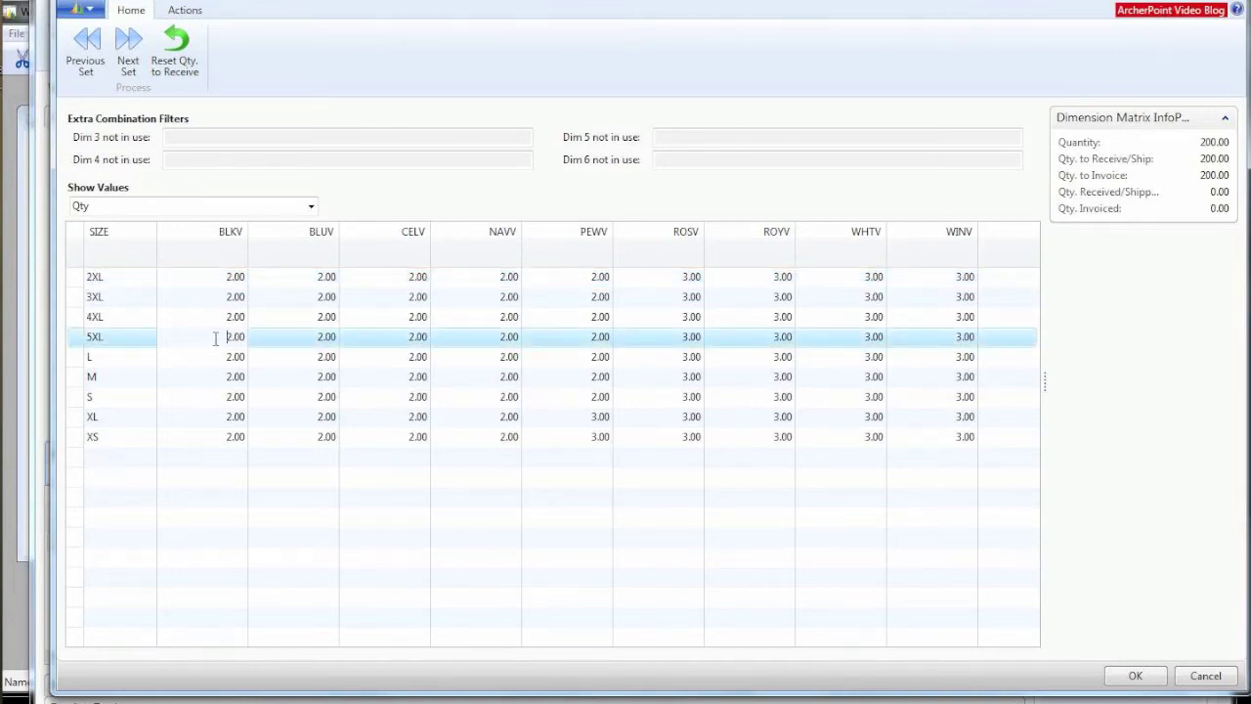
click(221, 357)
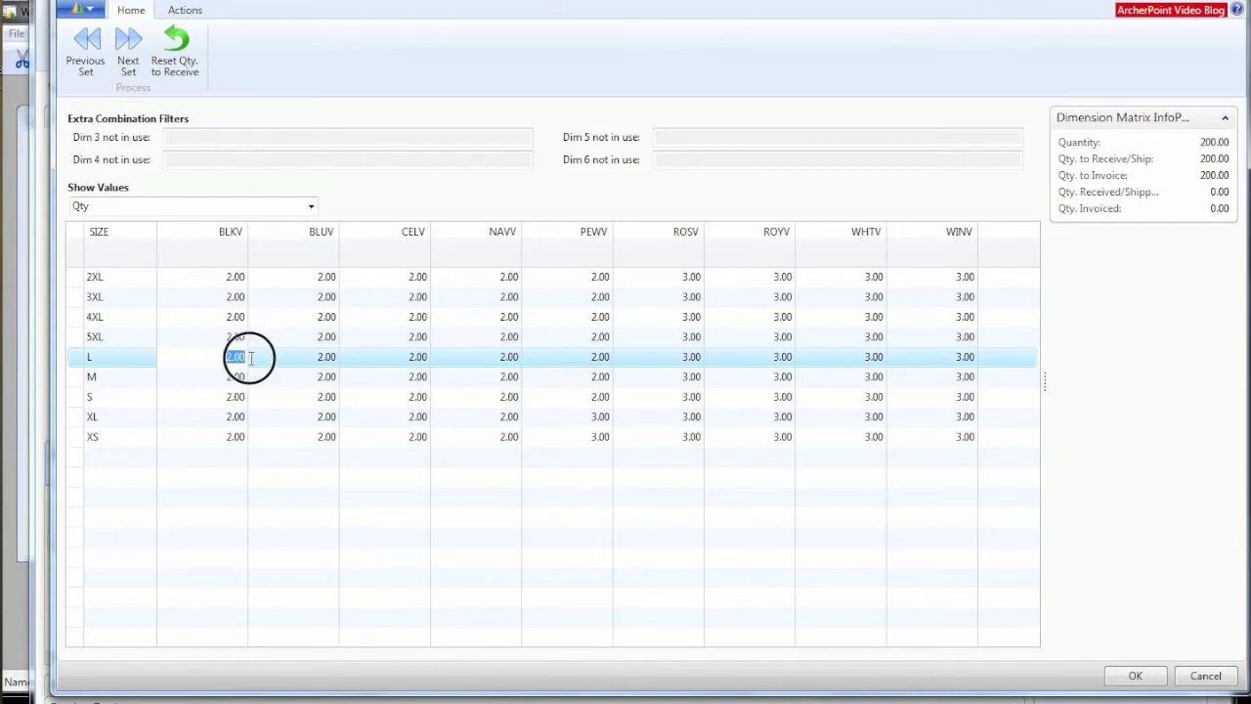
text(3)
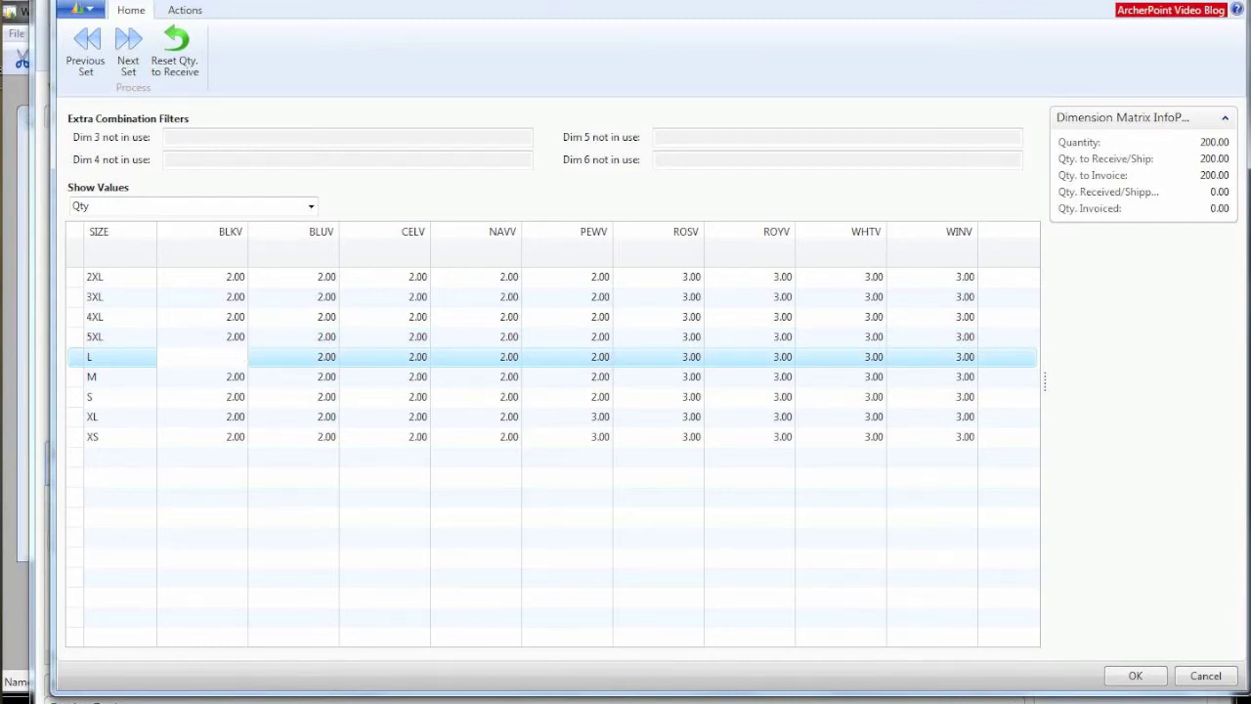
key(Tab)
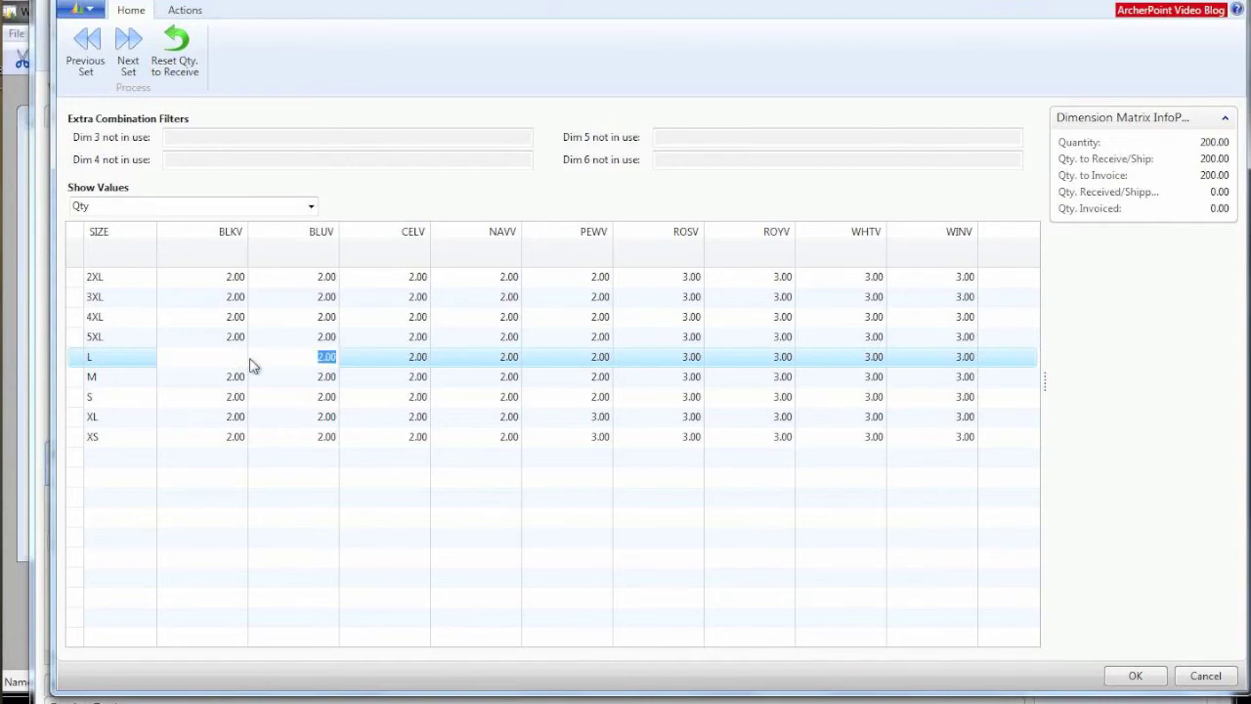
text(4)
key(Tab)
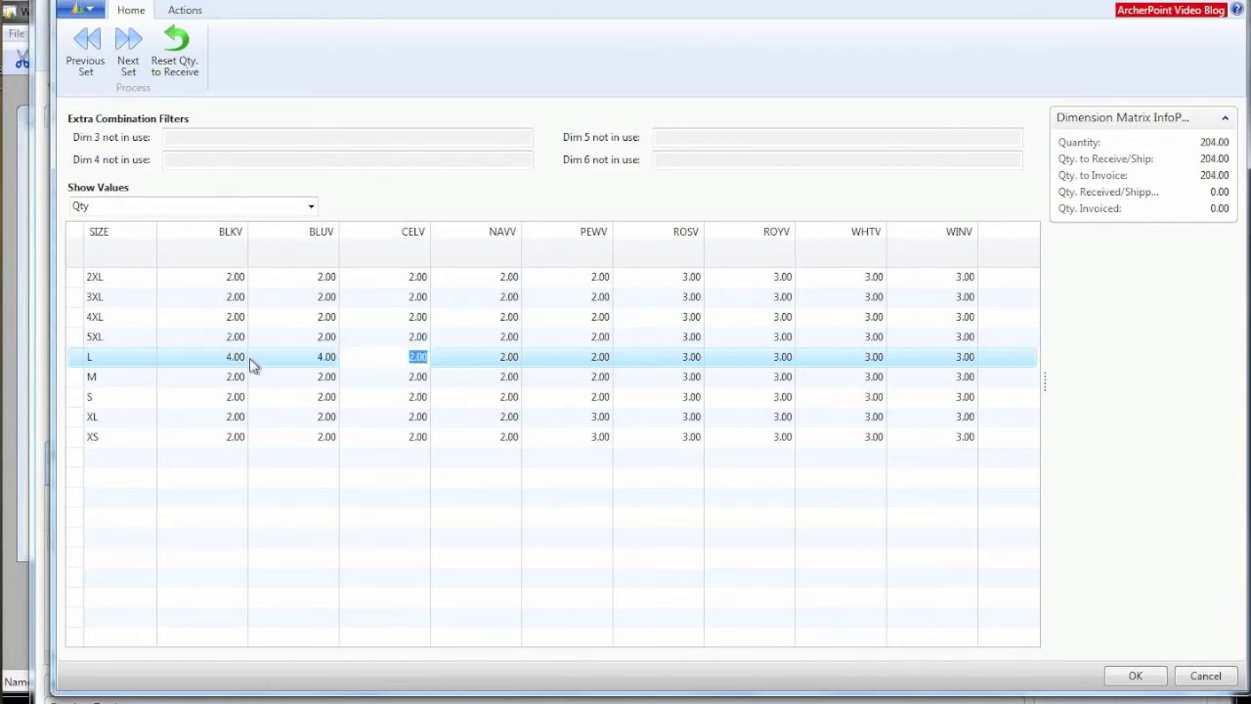
text(4)
key(Tab)
text(4)
key(Tab)
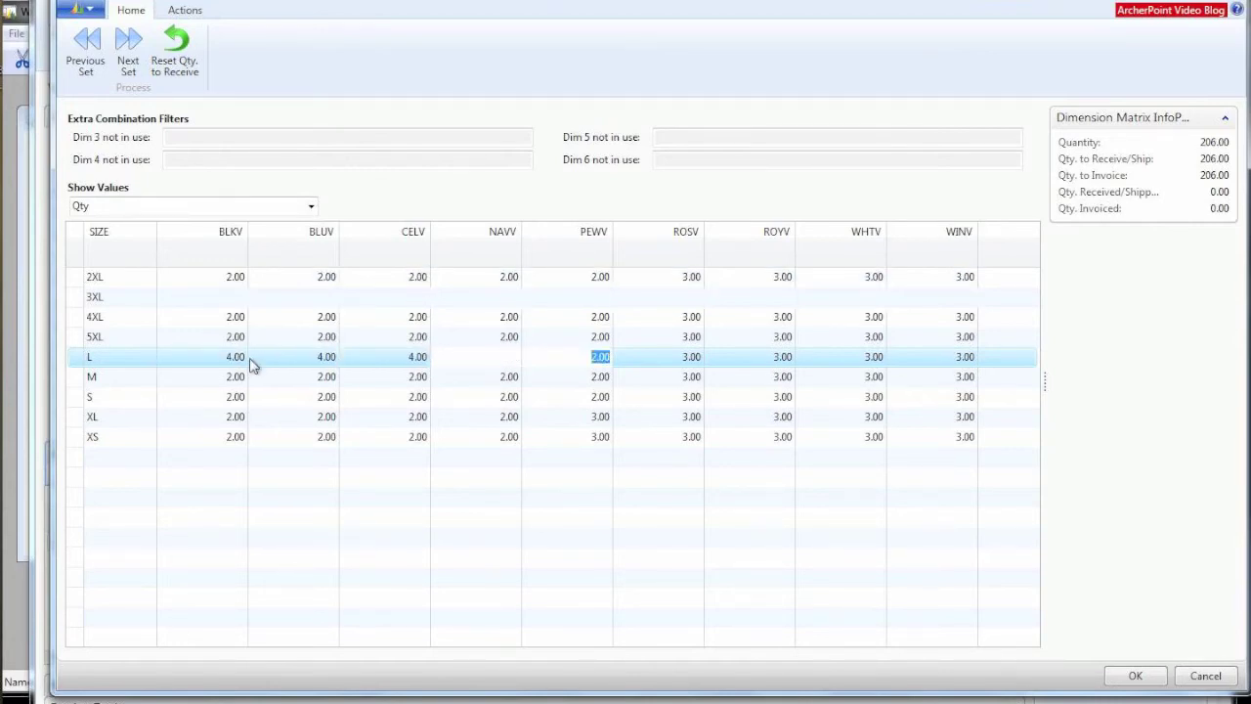
text(4)
key(Tab)
text(4)
key(Tab)
text(4)
key(Tab)
Step: Set size M to 4 units for every colour and accept the matrix, totalling 228
text(4)
key(Tab)
text(4)
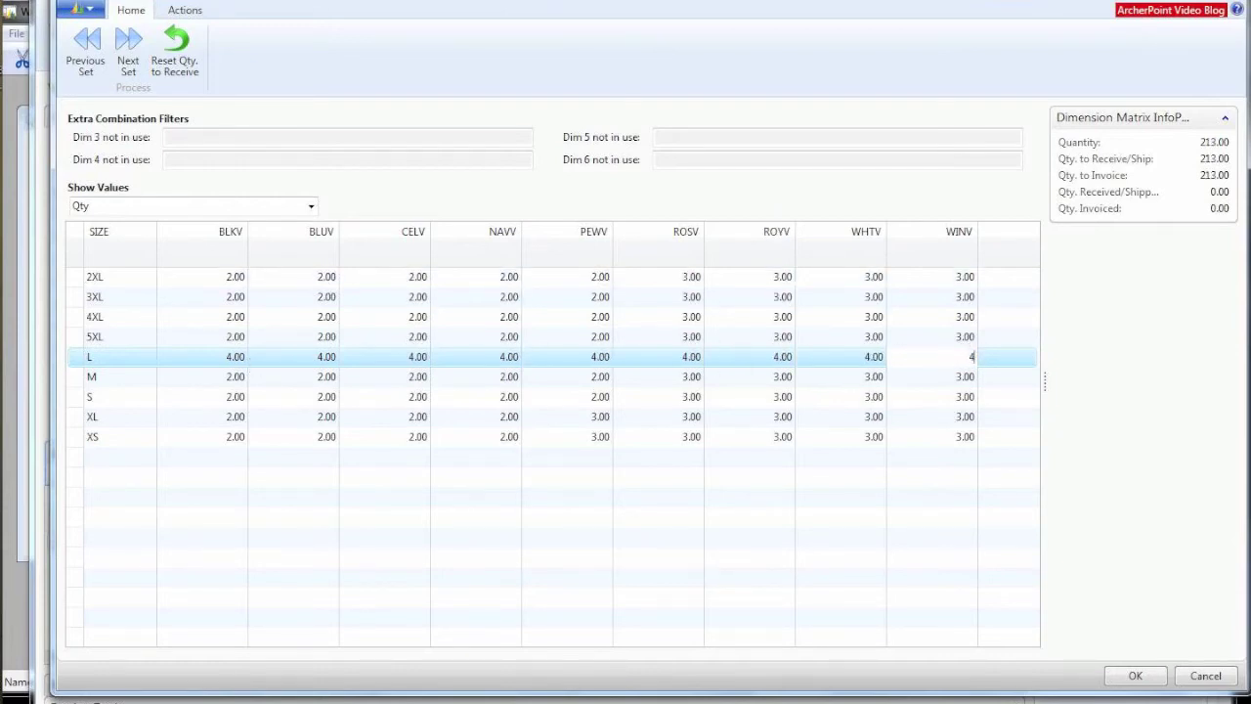
click(215, 379)
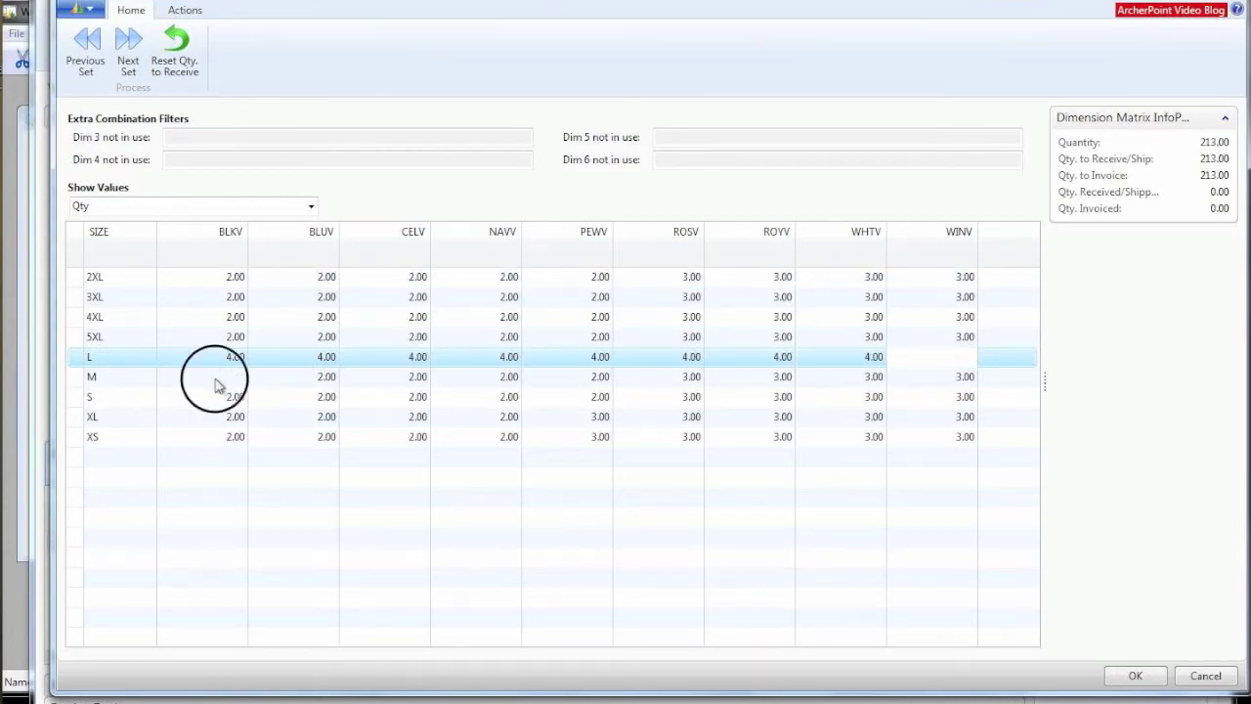
text(4)
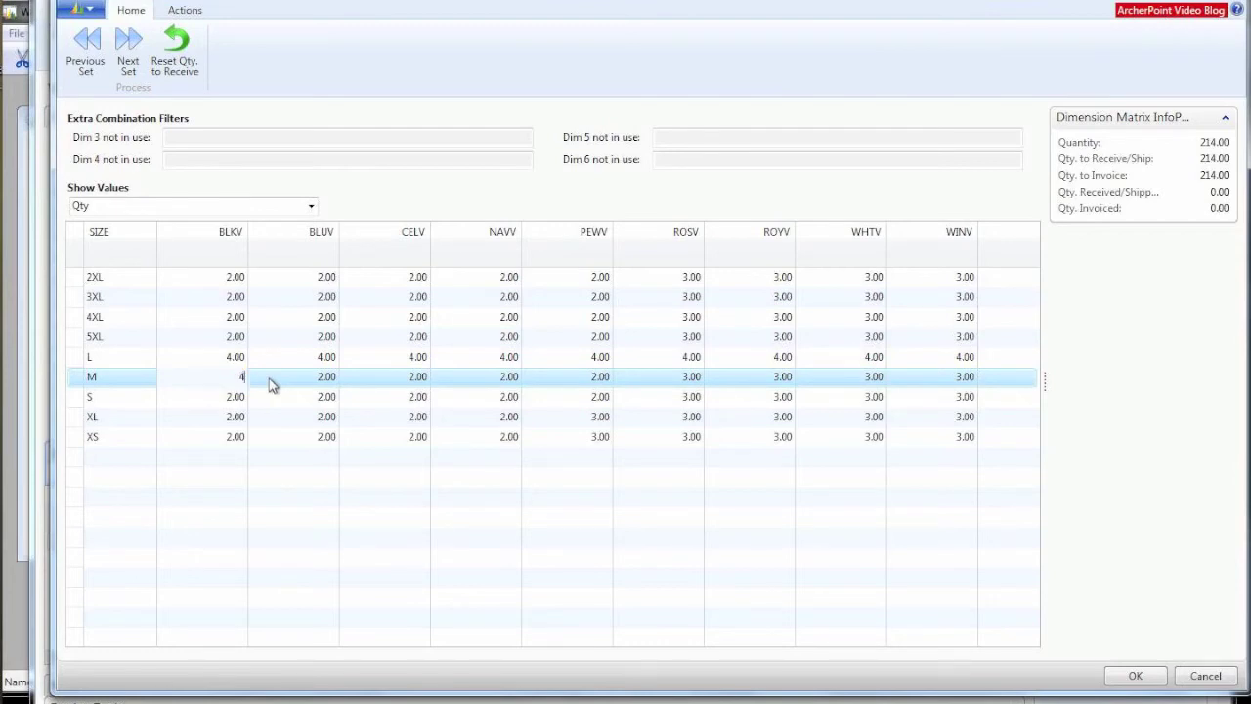
key(Tab)
text(4)
key(Tab)
text(4)
key(Tab)
text(4	4	4)
key(Tab)
text(4)
key(Tab)
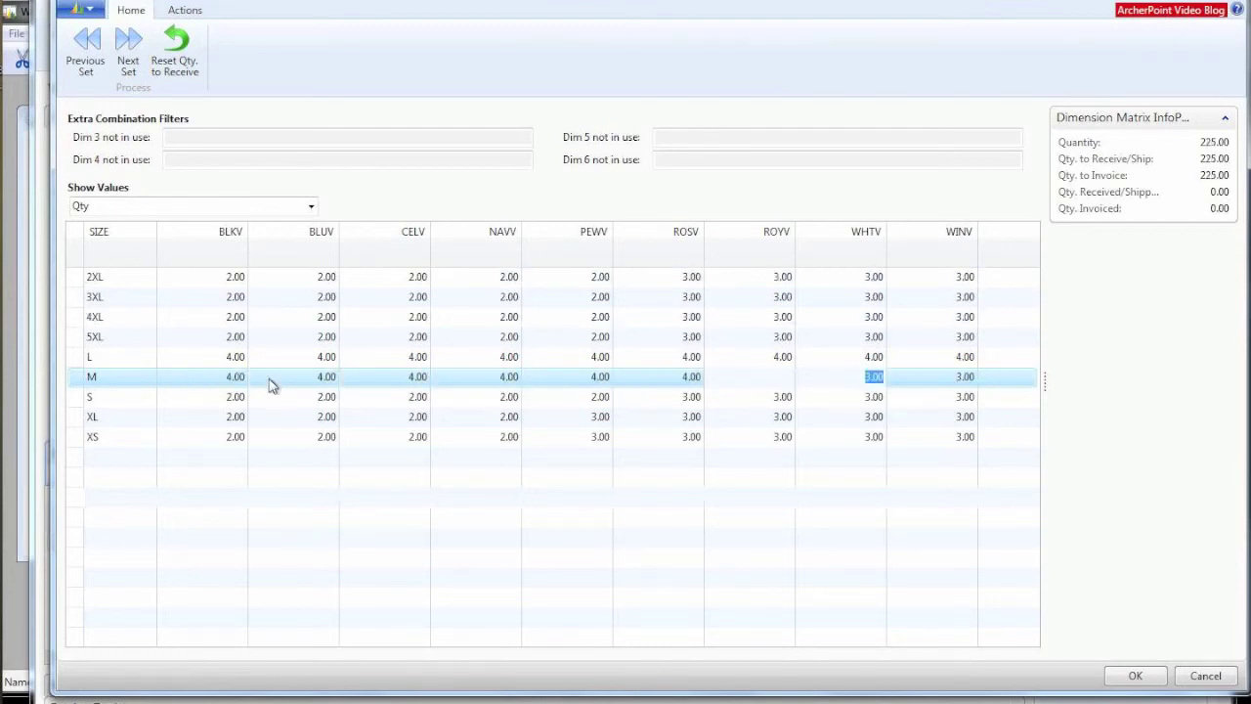
text(4)
key(Tab)
text(4)
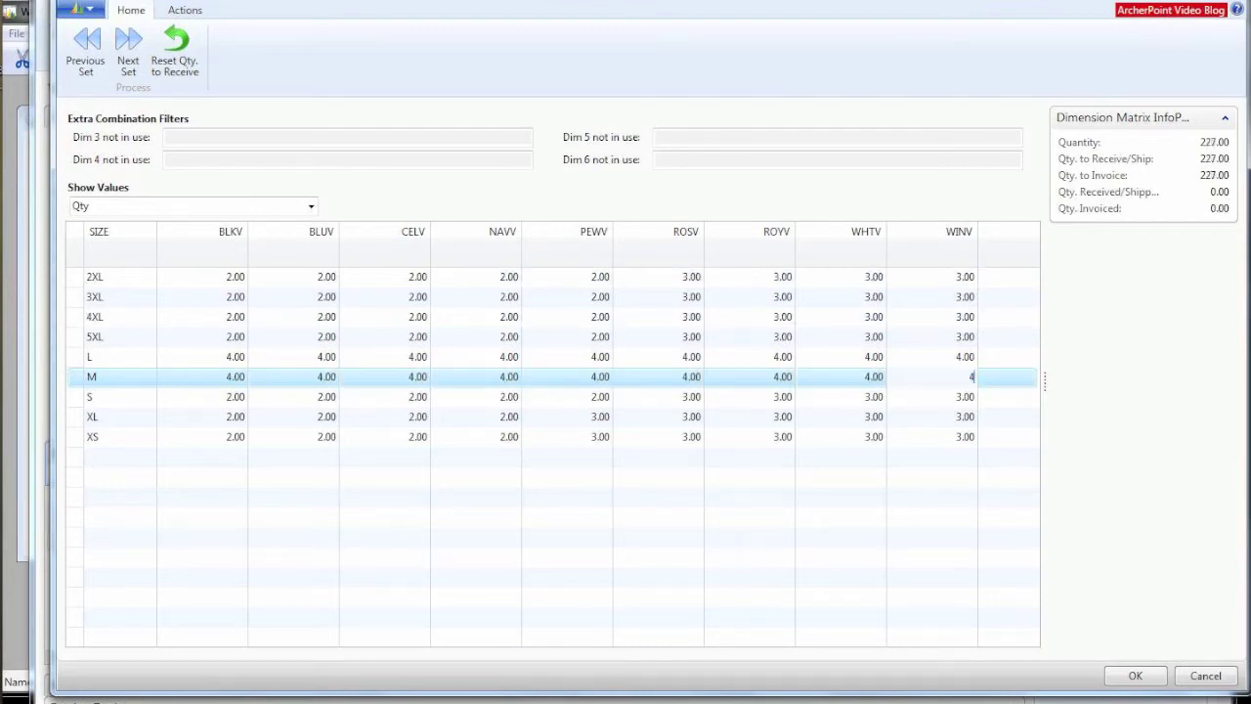
key(Tab)
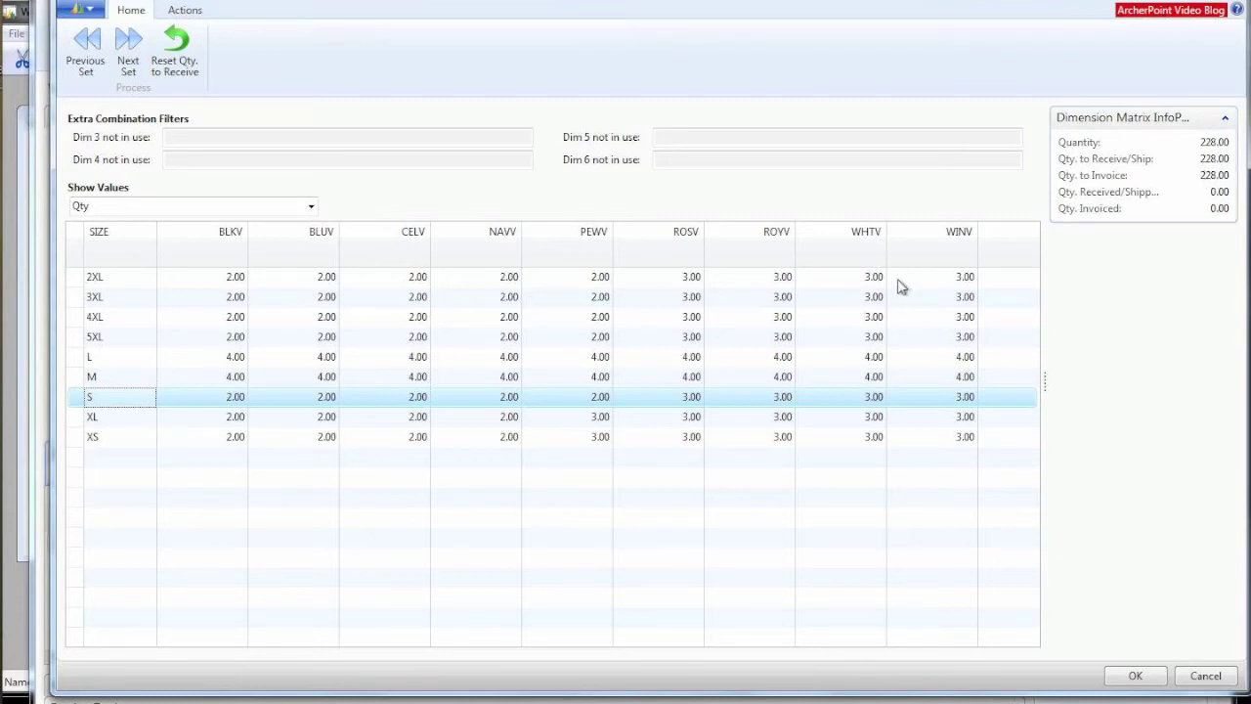
click(1134, 676)
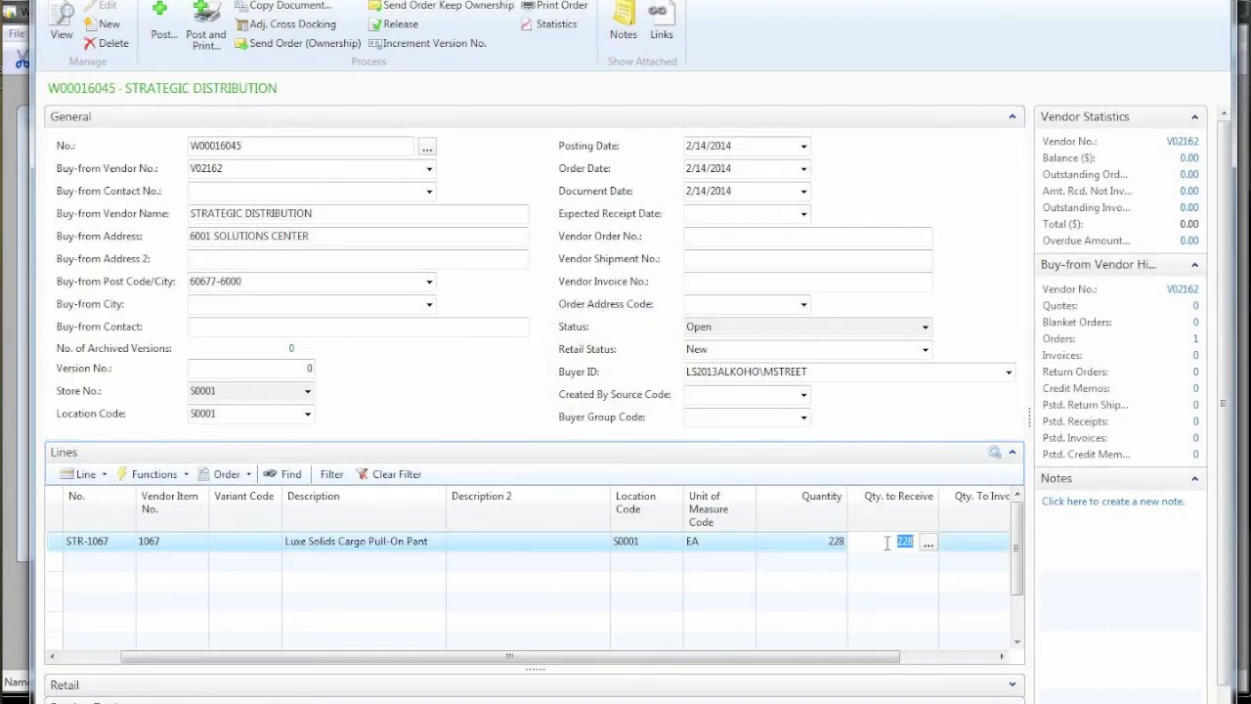
Step: Recheck the variant matrix so the STR-1067 line shows 228 ordered and 228 to receive
click(885, 543)
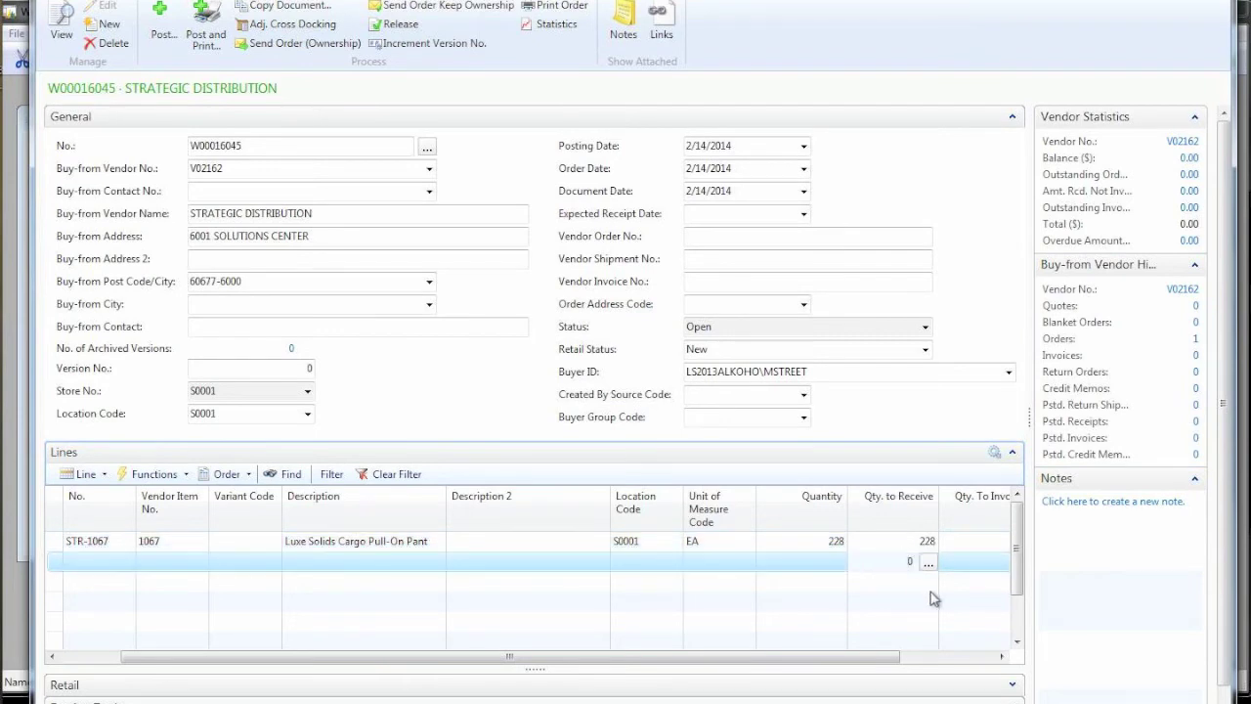
click(807, 542)
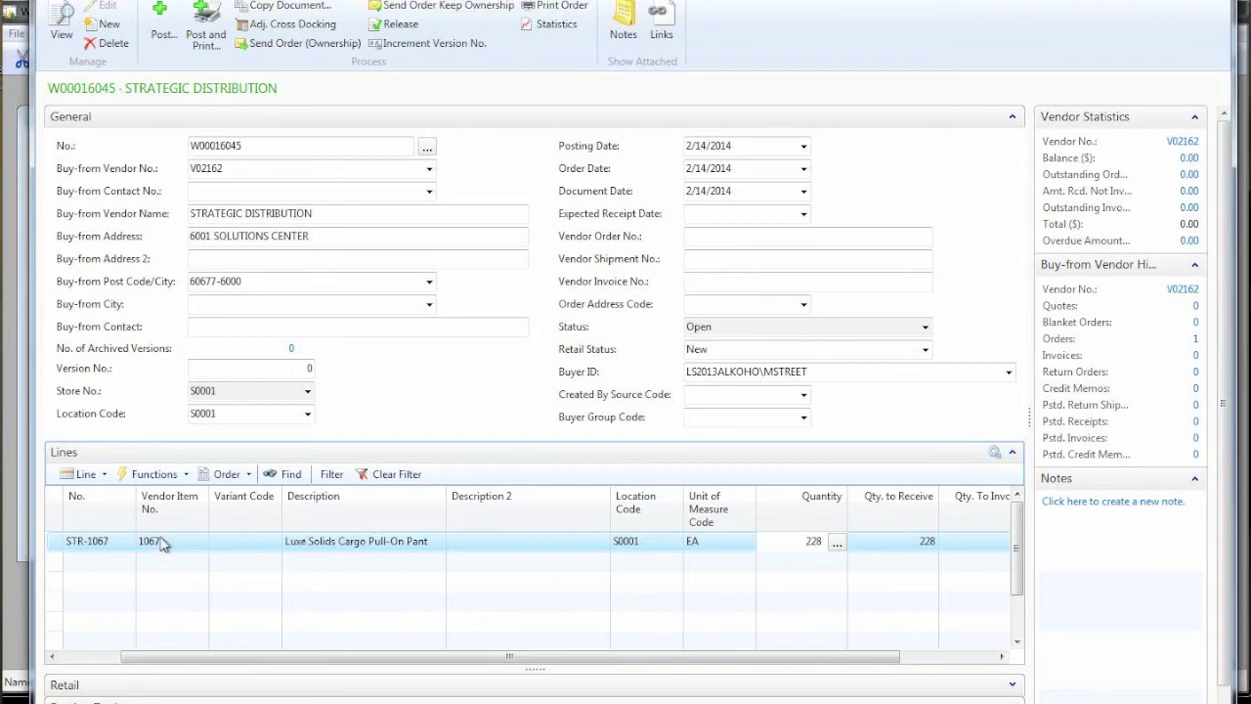
click(838, 541)
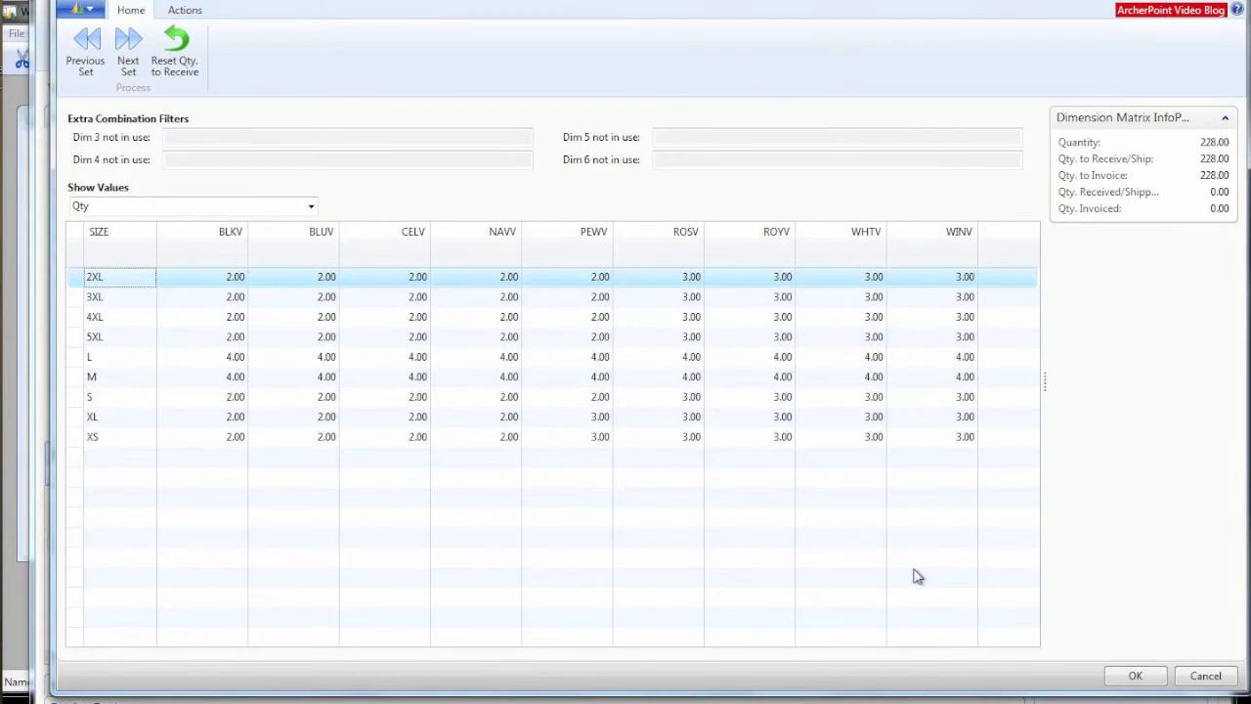
click(1136, 677)
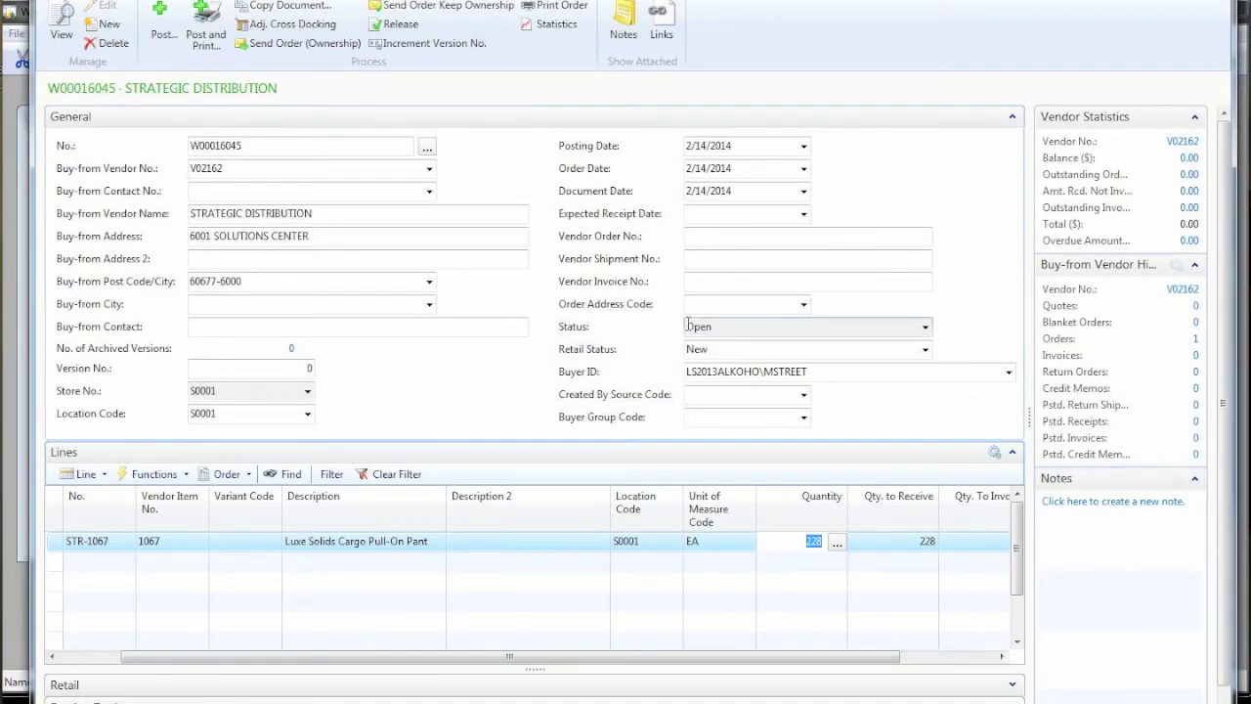
Step: Enter vendor invoice number 1234 and post order W00016045 as Receive and Invoice
click(704, 281)
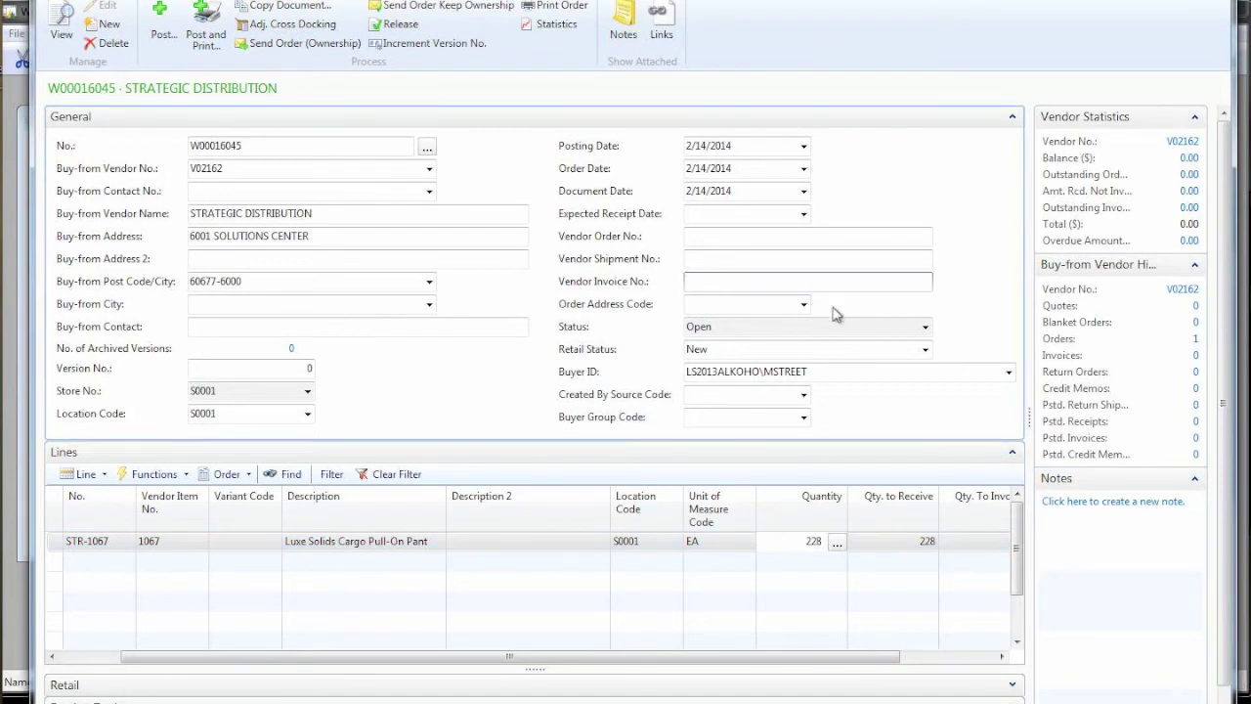
text(1234)
key(Tab)
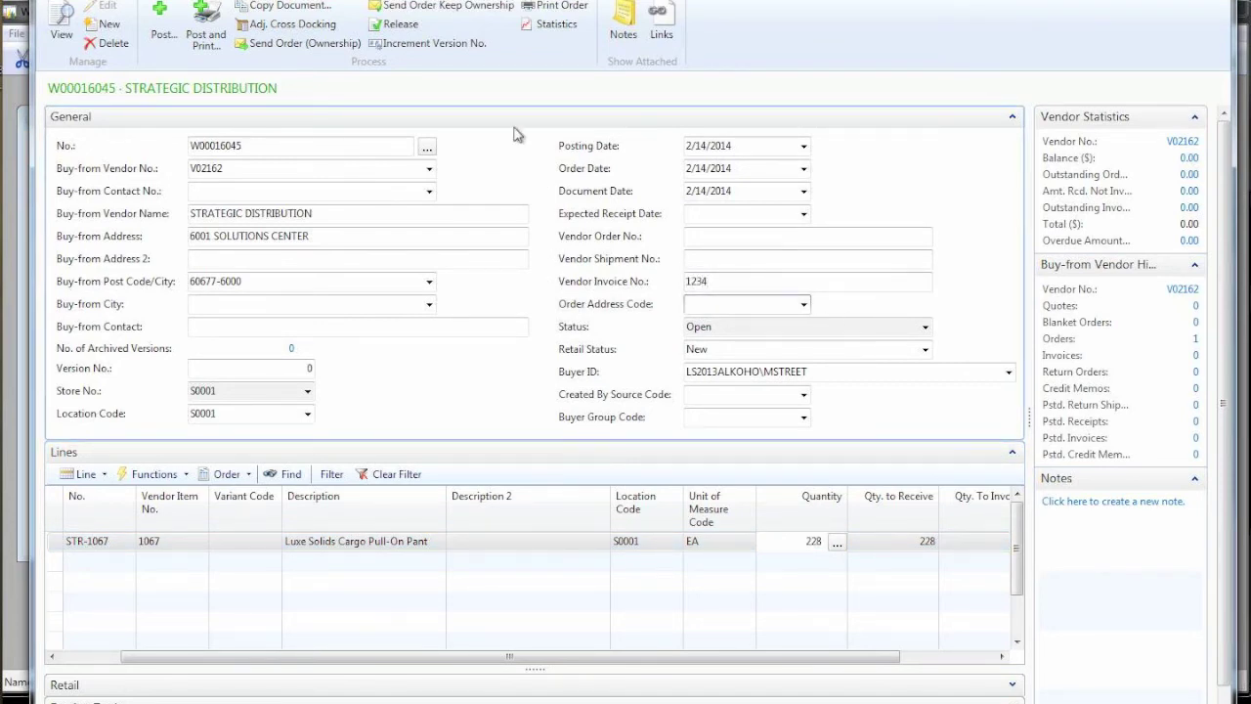
click(163, 17)
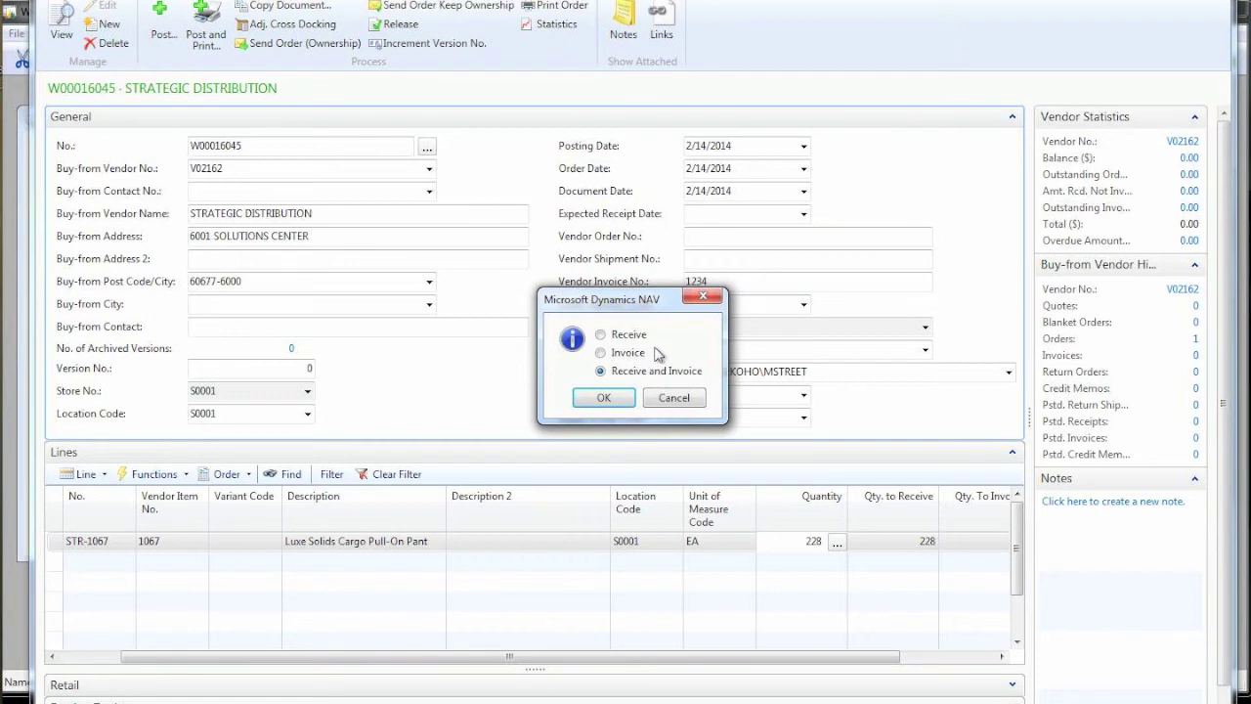
click(604, 401)
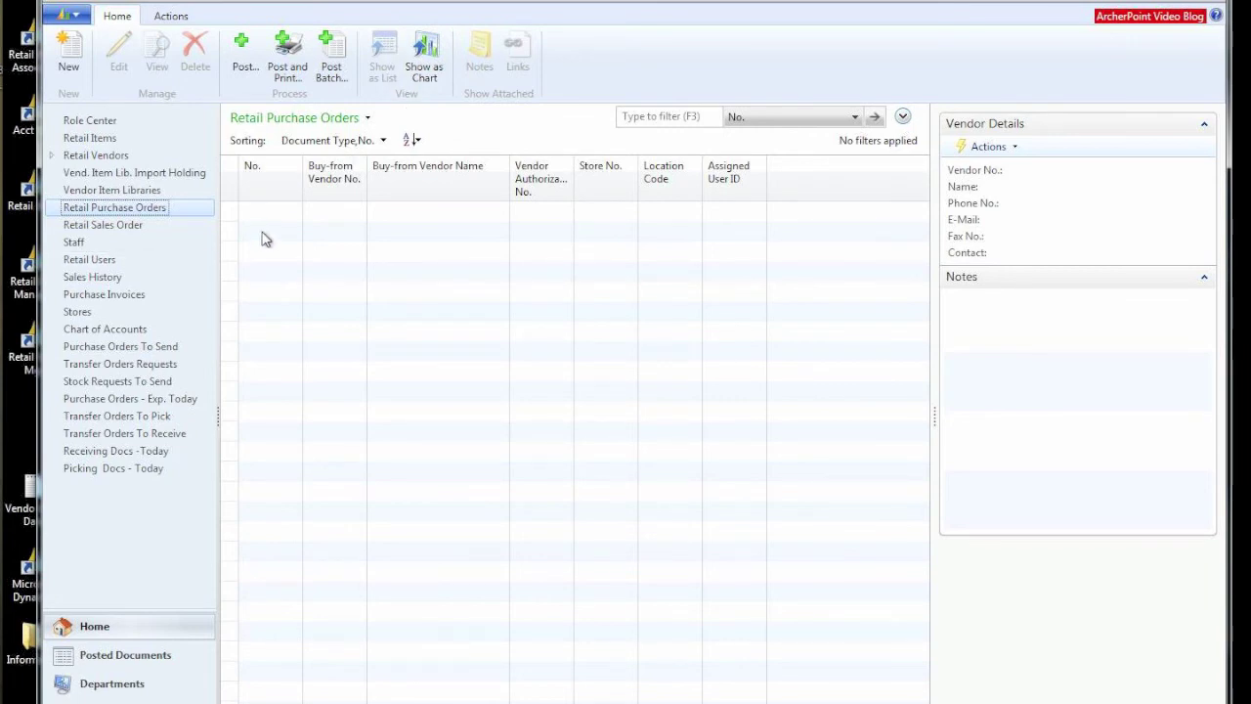
Step: Open the STR-1067 retail item card and enlarge it to check 228 on hand
click(93, 139)
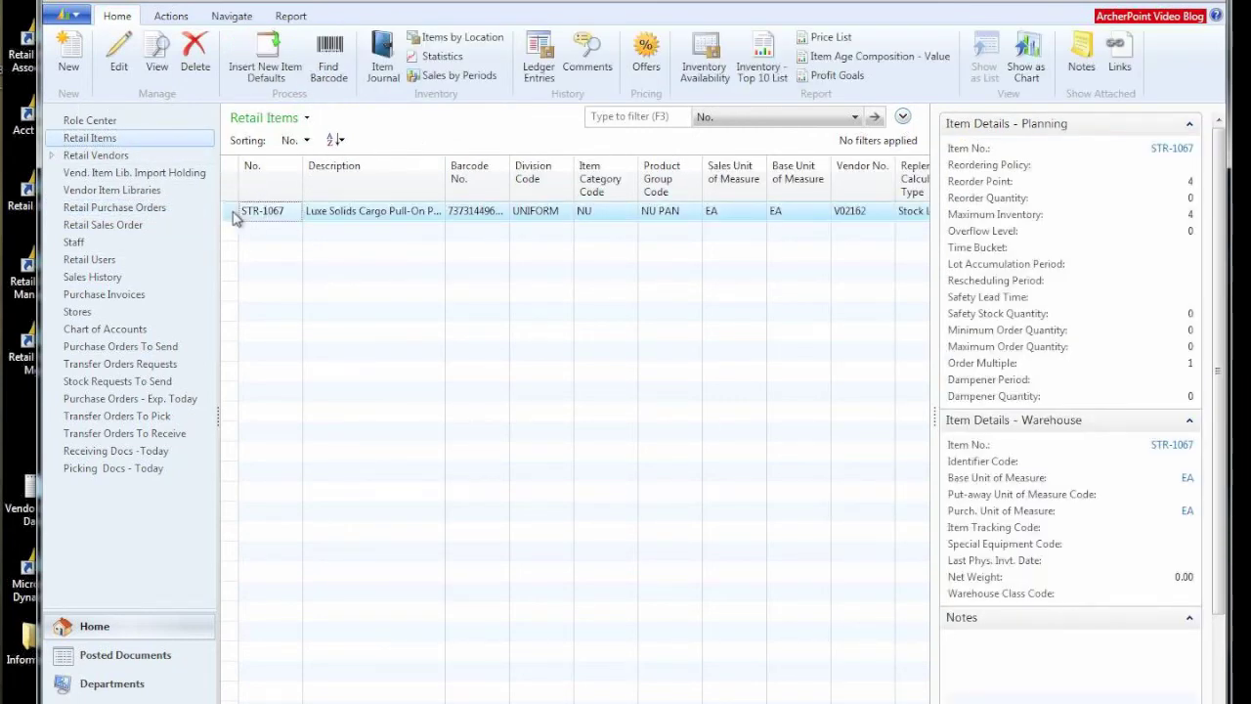
double_click(235, 217)
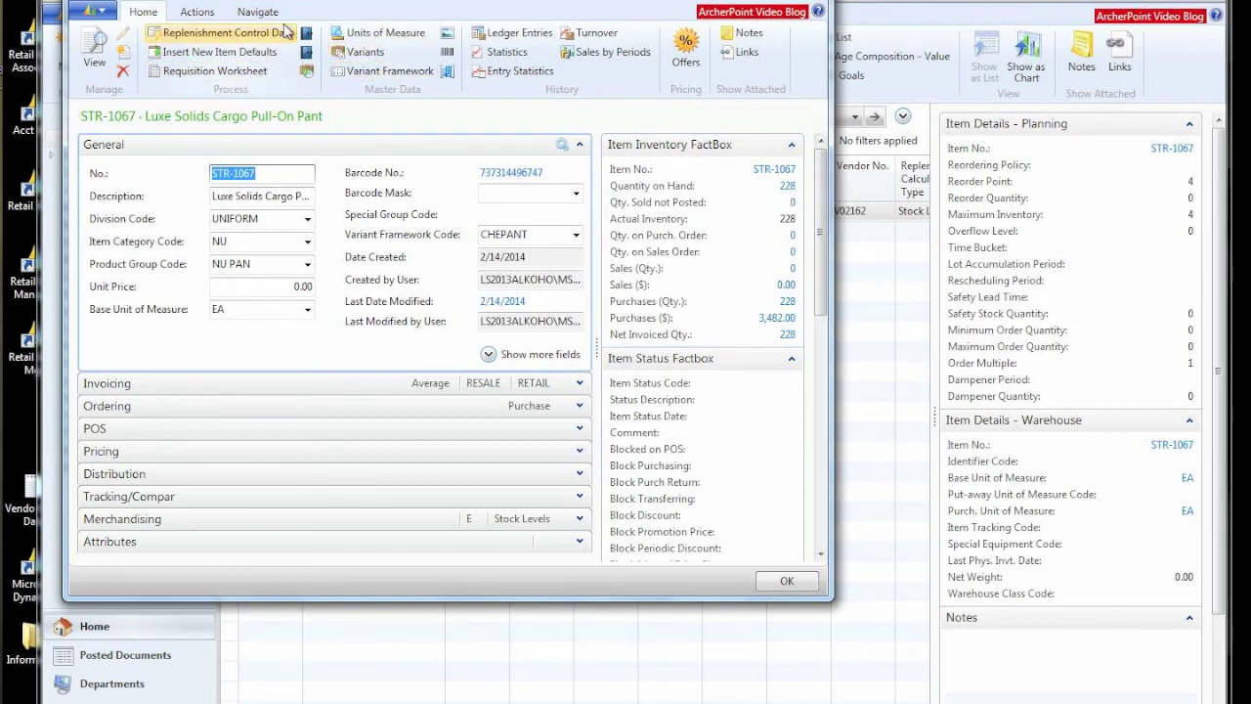
scroll(347, 34, down, 2)
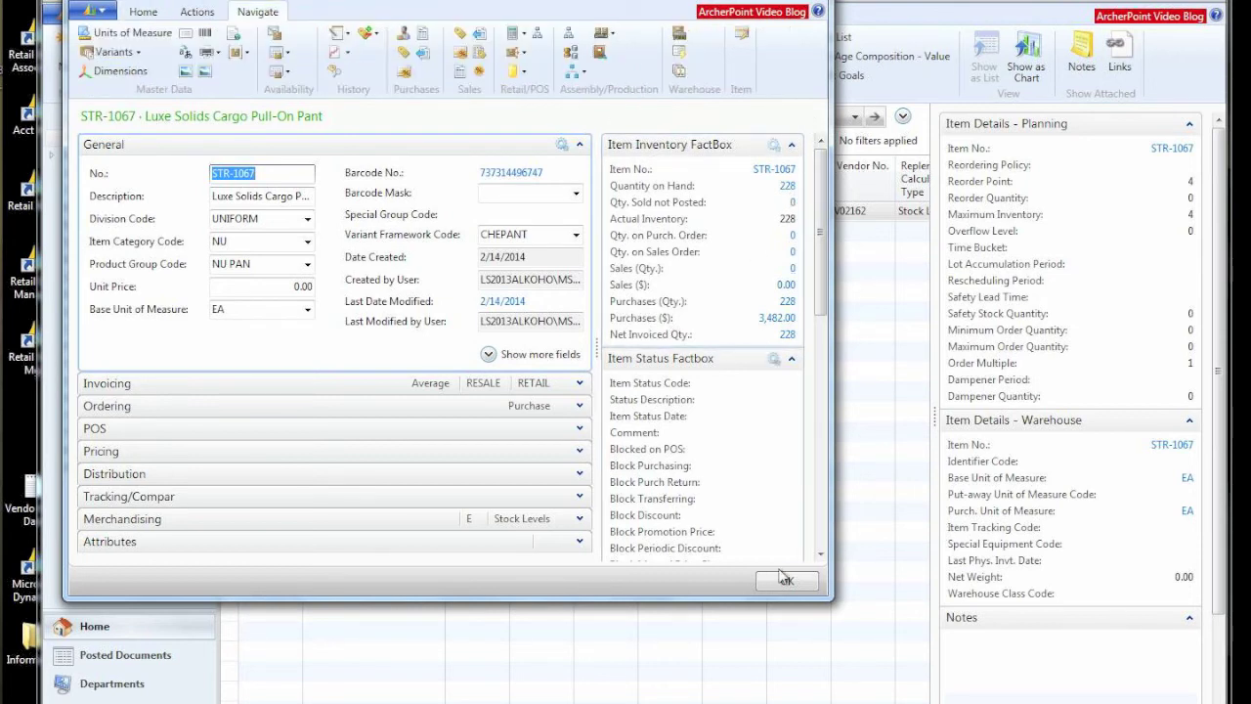
drag(825, 596, 1083, 651)
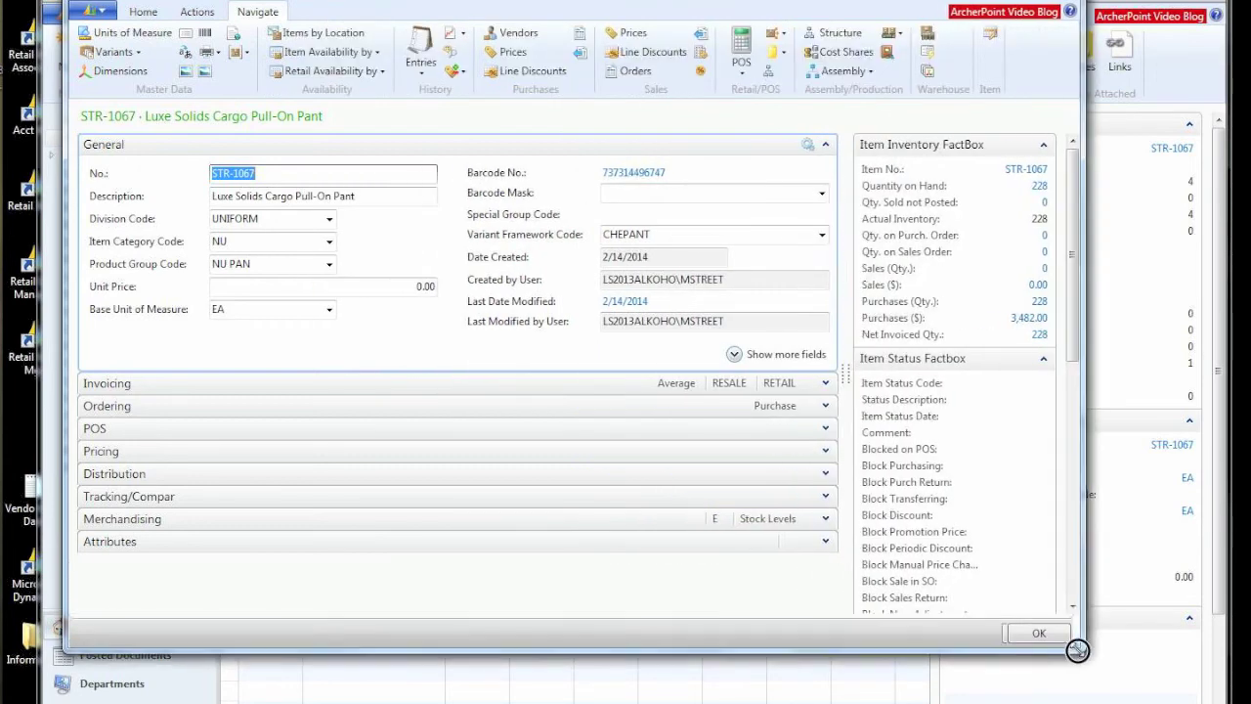
Step: View STR-1067 availability by variant and the location breakdown for BLKV-2XL, 2 units at S0001
click(381, 71)
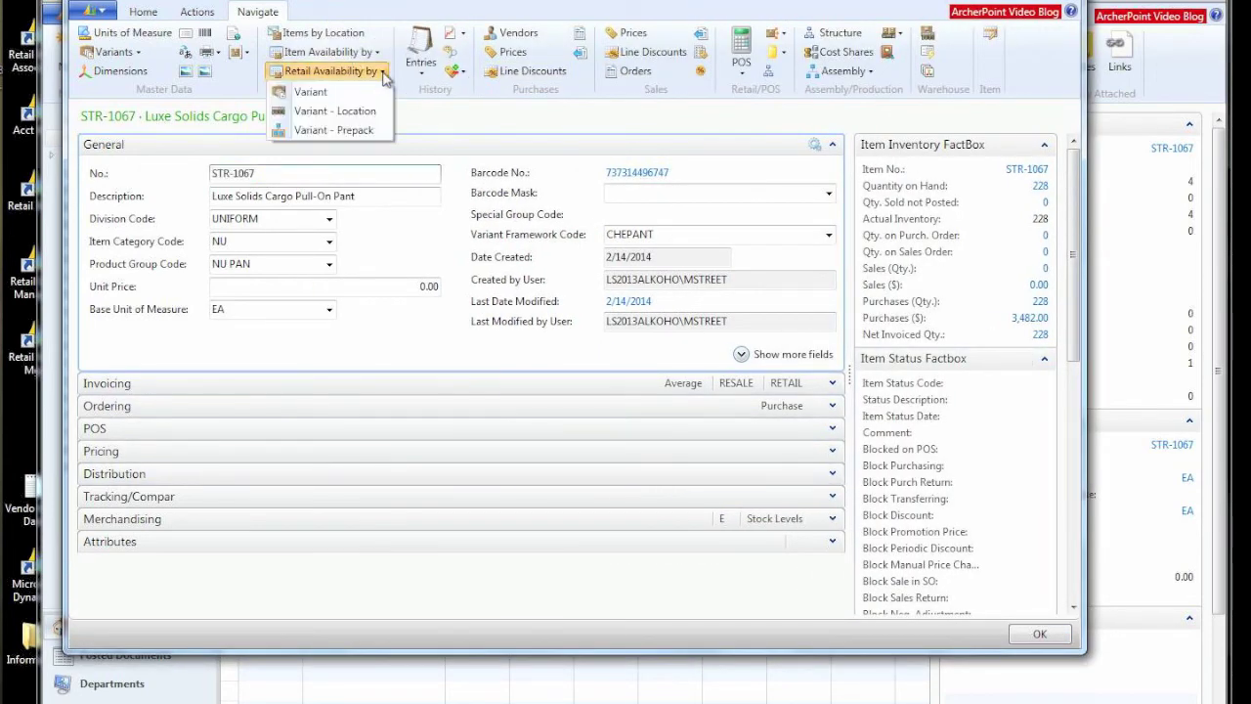
click(332, 94)
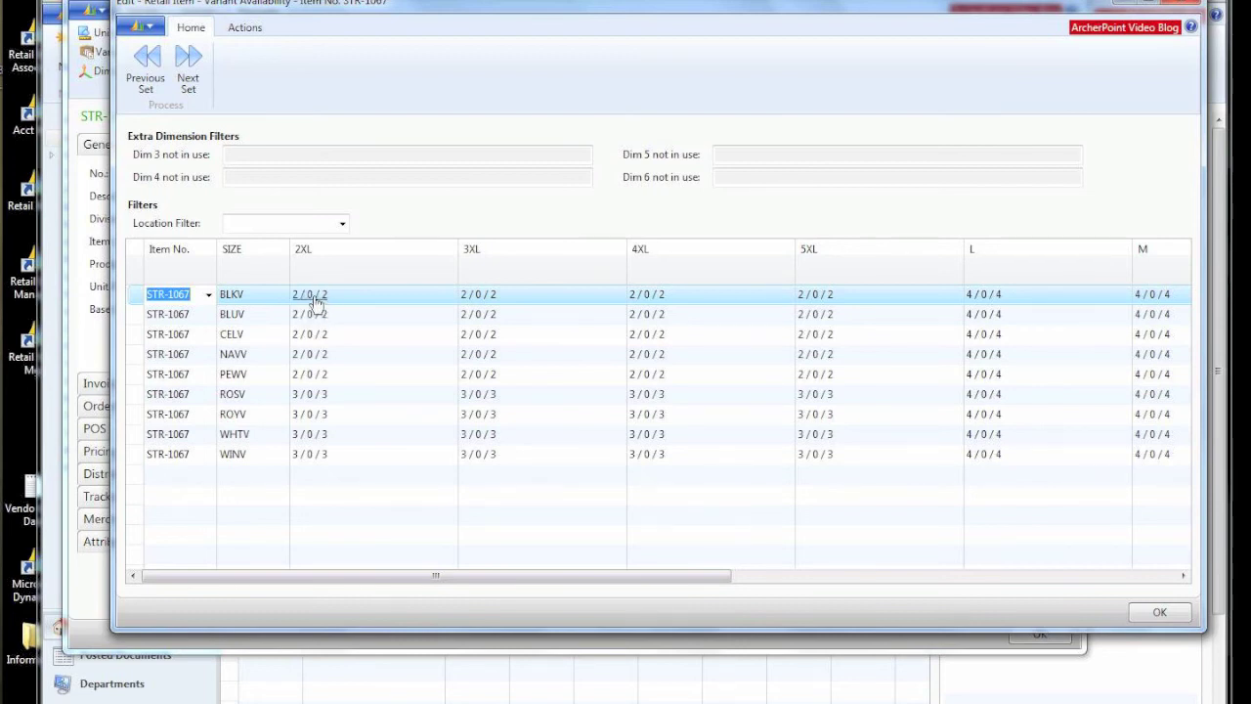
click(315, 299)
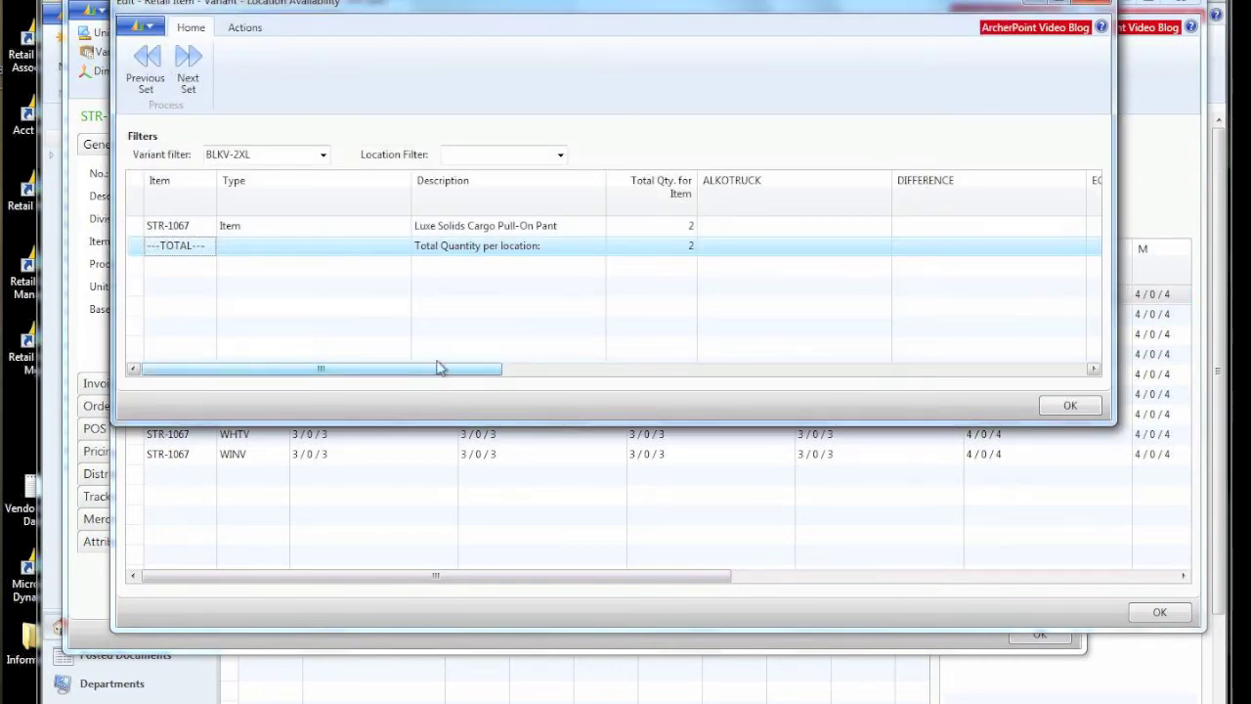
drag(444, 369, 681, 378)
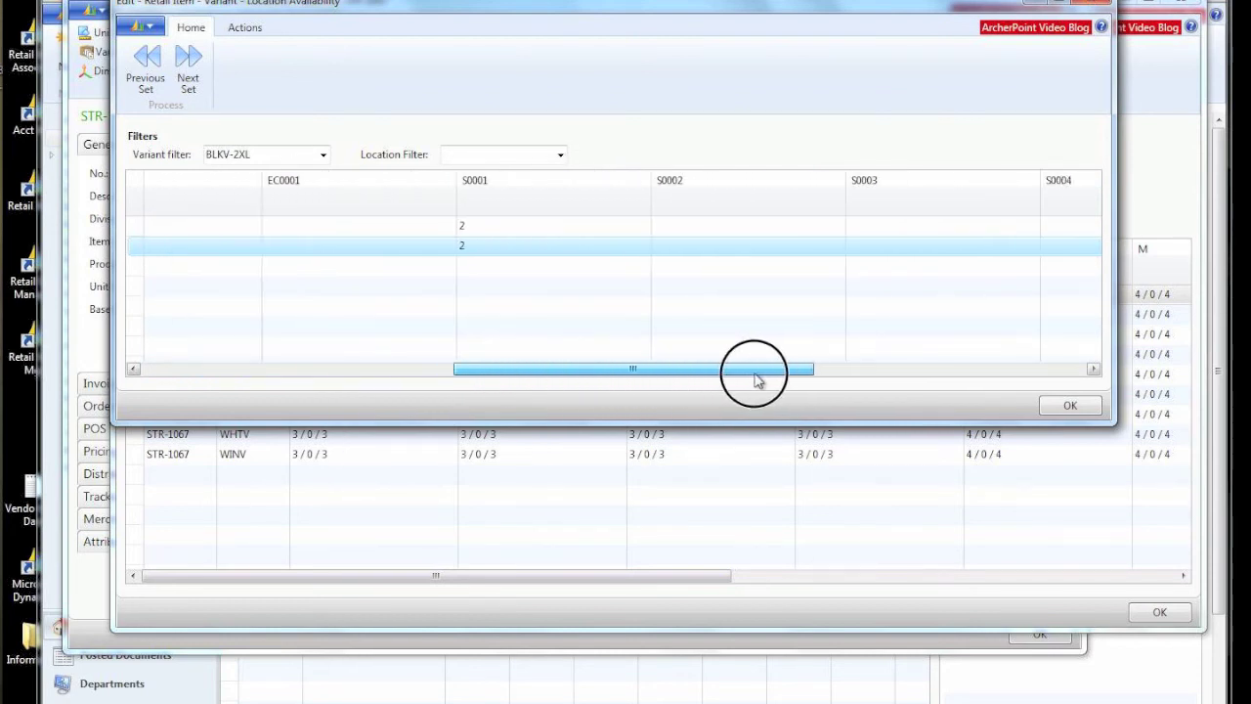
drag(757, 380, 714, 379)
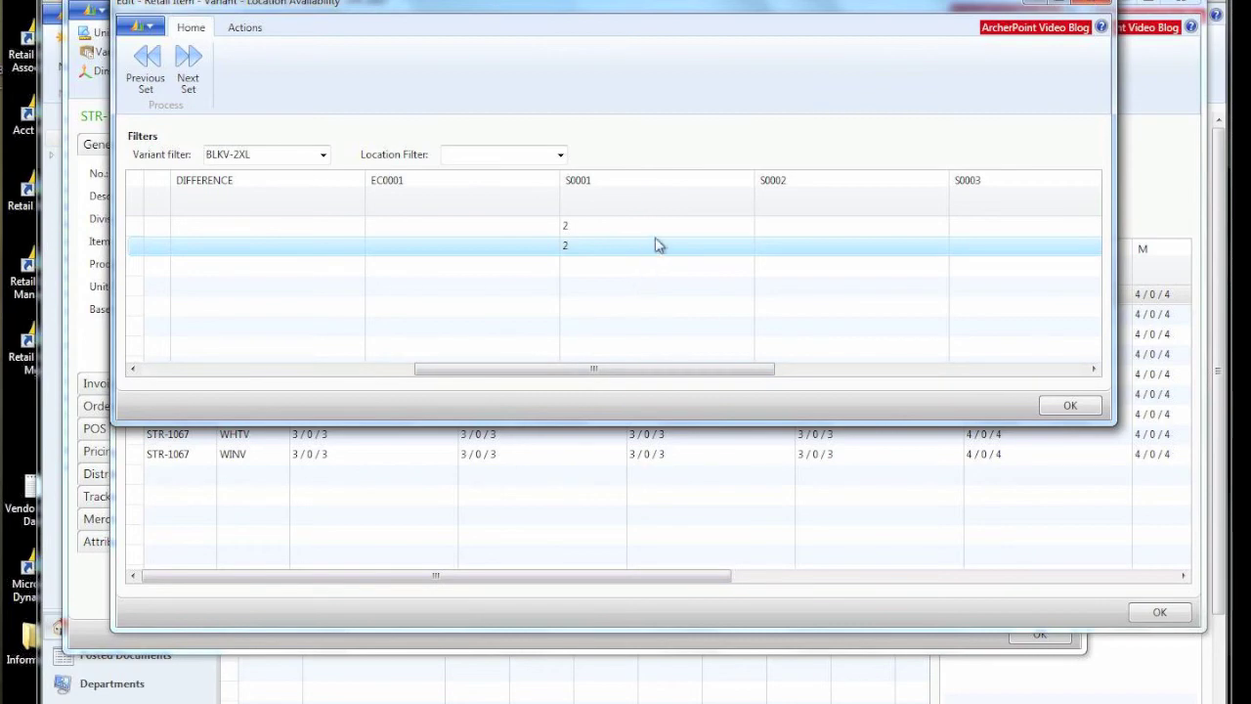
Step: Close the location and variant availability windows and the STR-1067 item card
click(1070, 404)
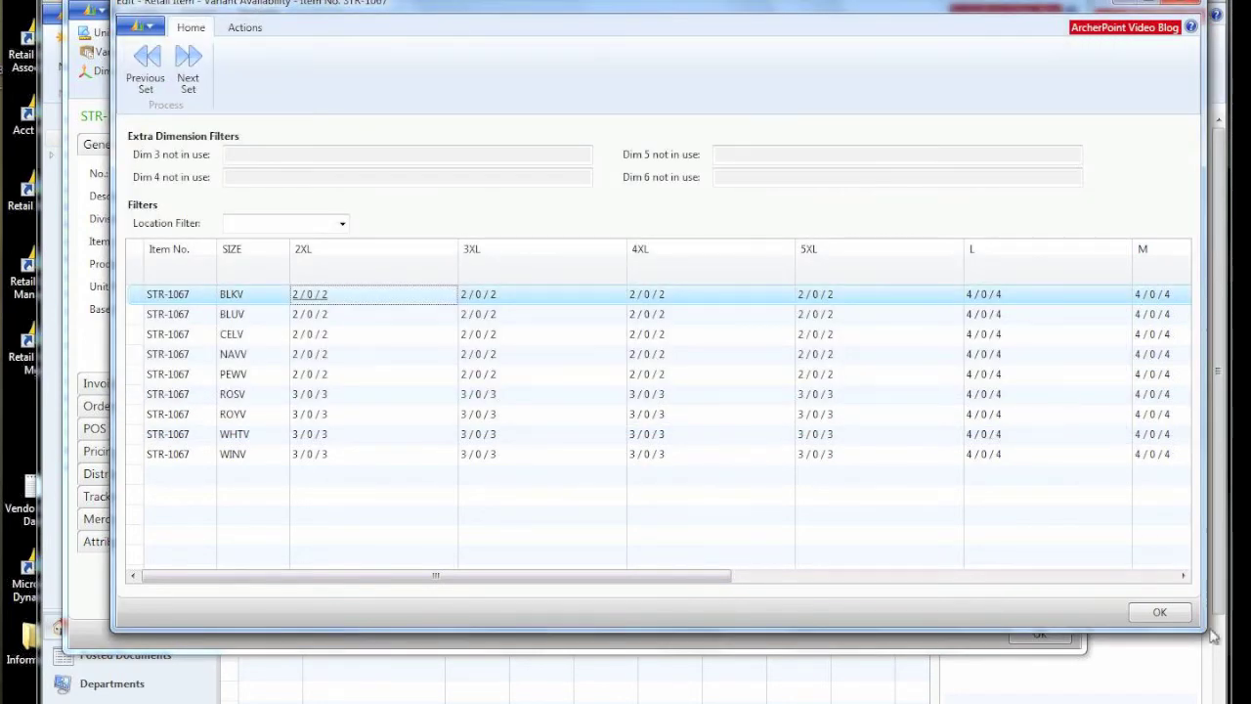
click(1155, 613)
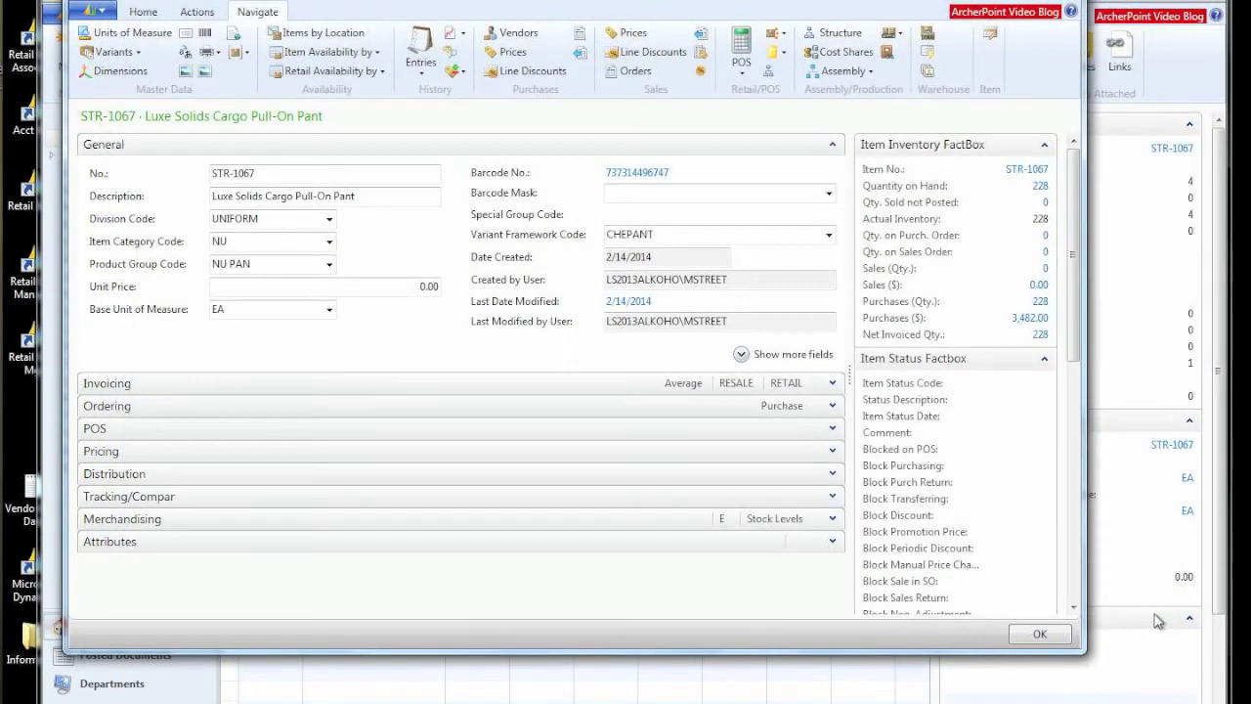
key(Escape)
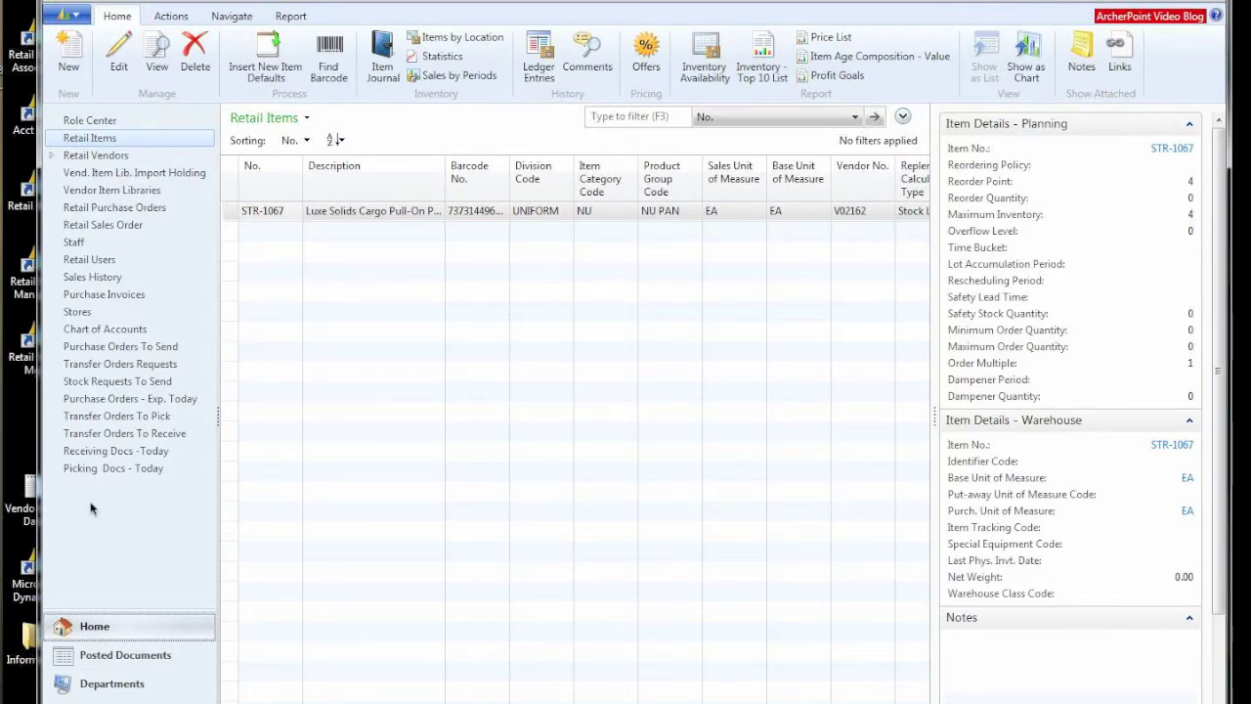
Step: Close the item card and launch the LS Retail POS client from Departments to its logon prompt
click(123, 684)
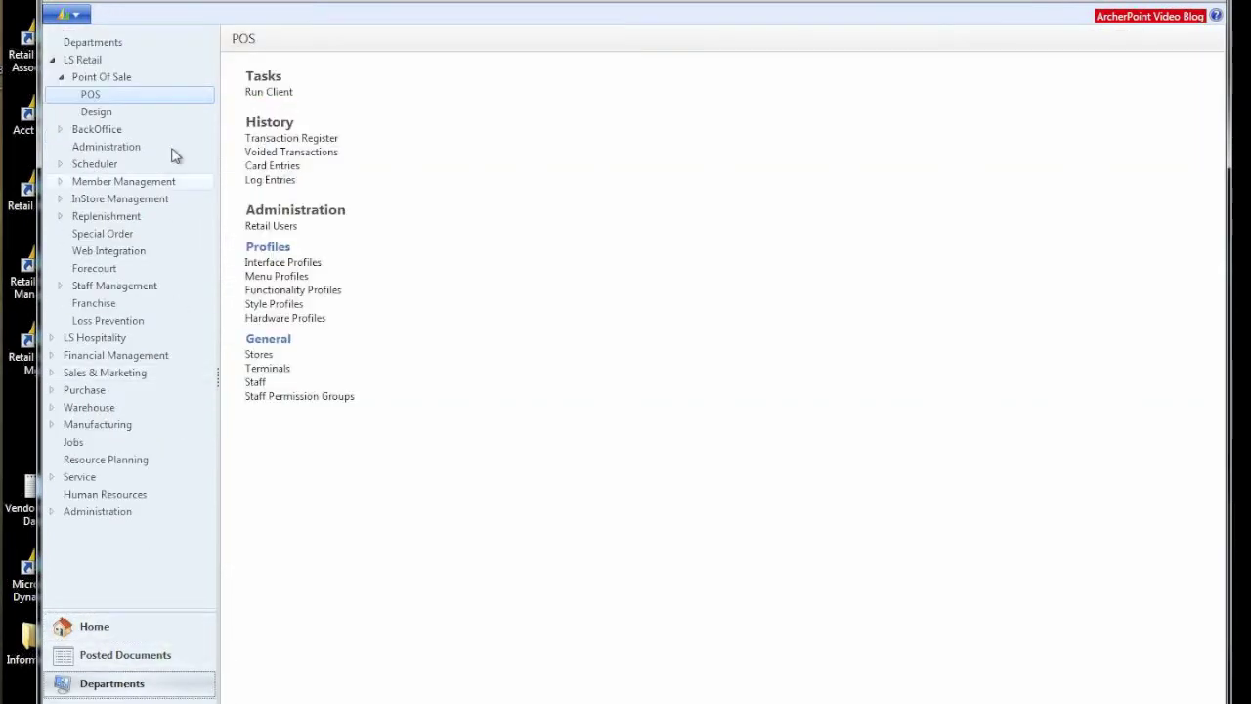
click(90, 98)
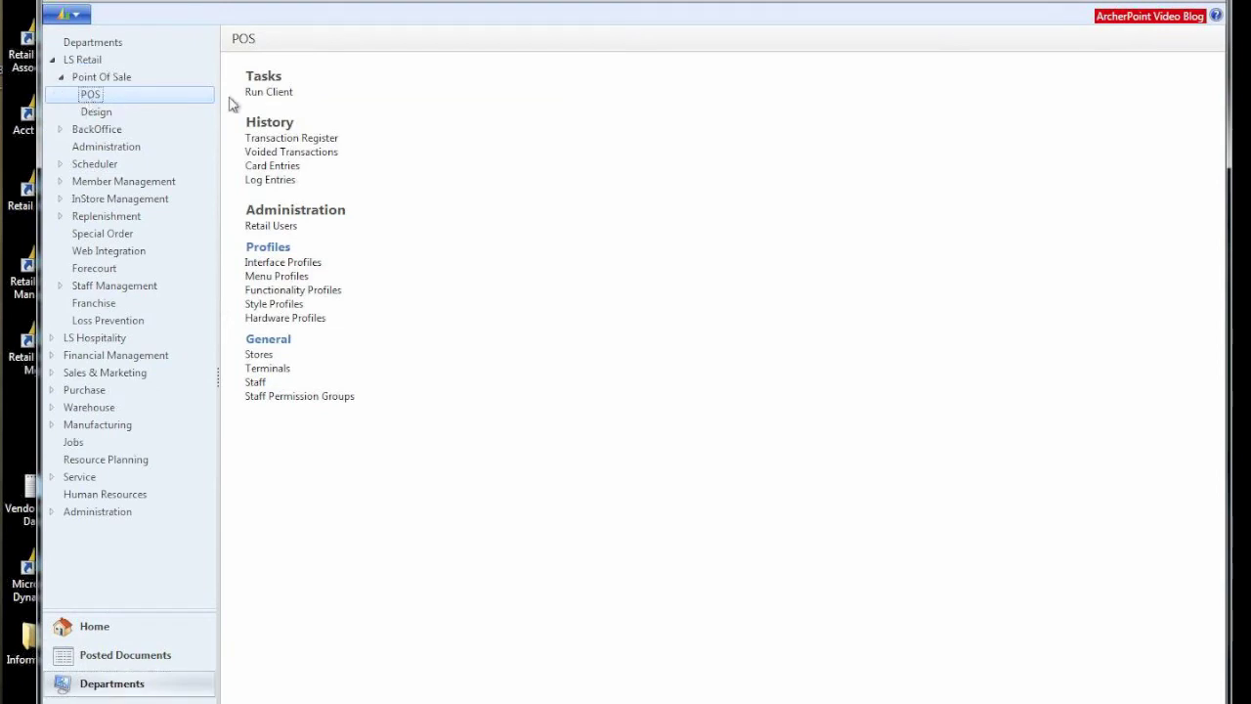
click(280, 93)
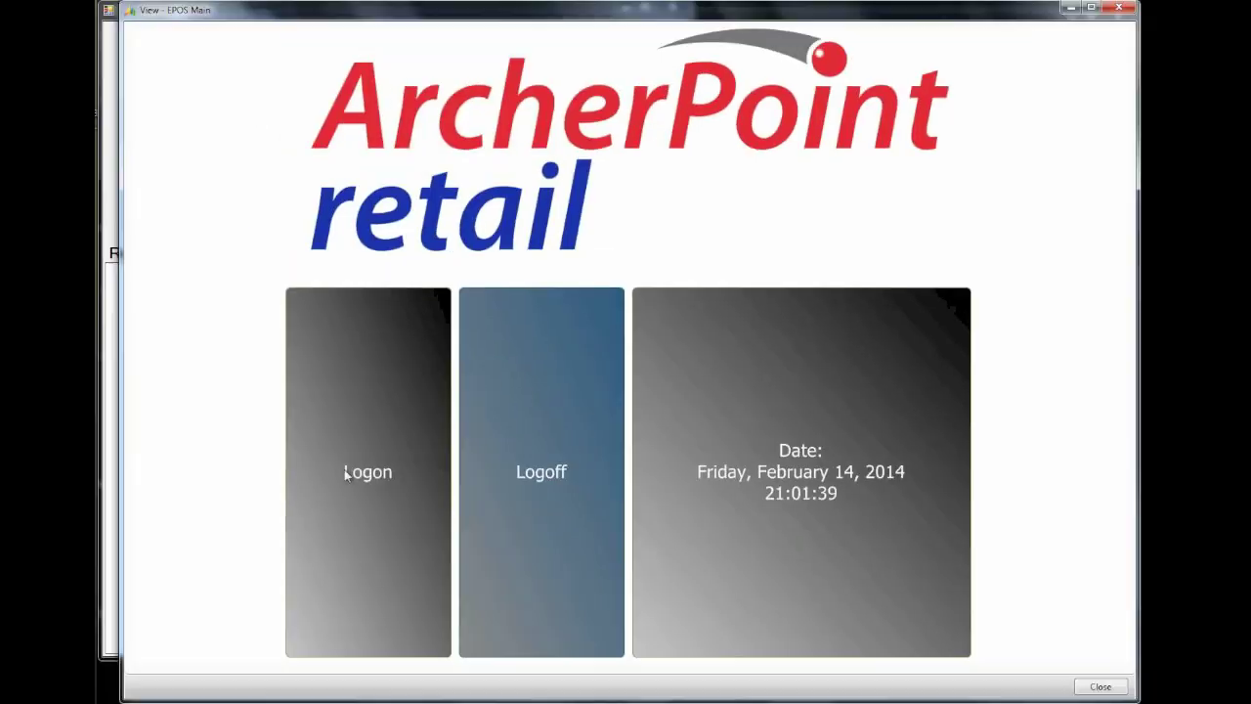
click(294, 493)
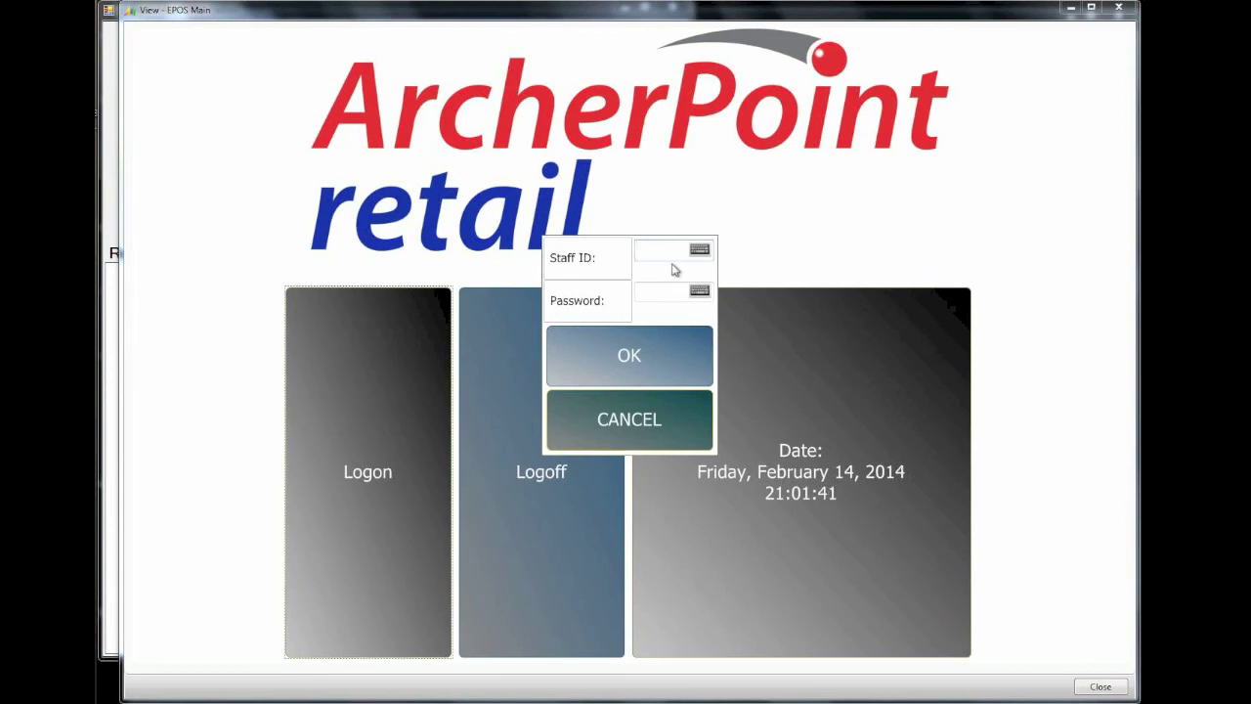
text(000010)
key(Return)
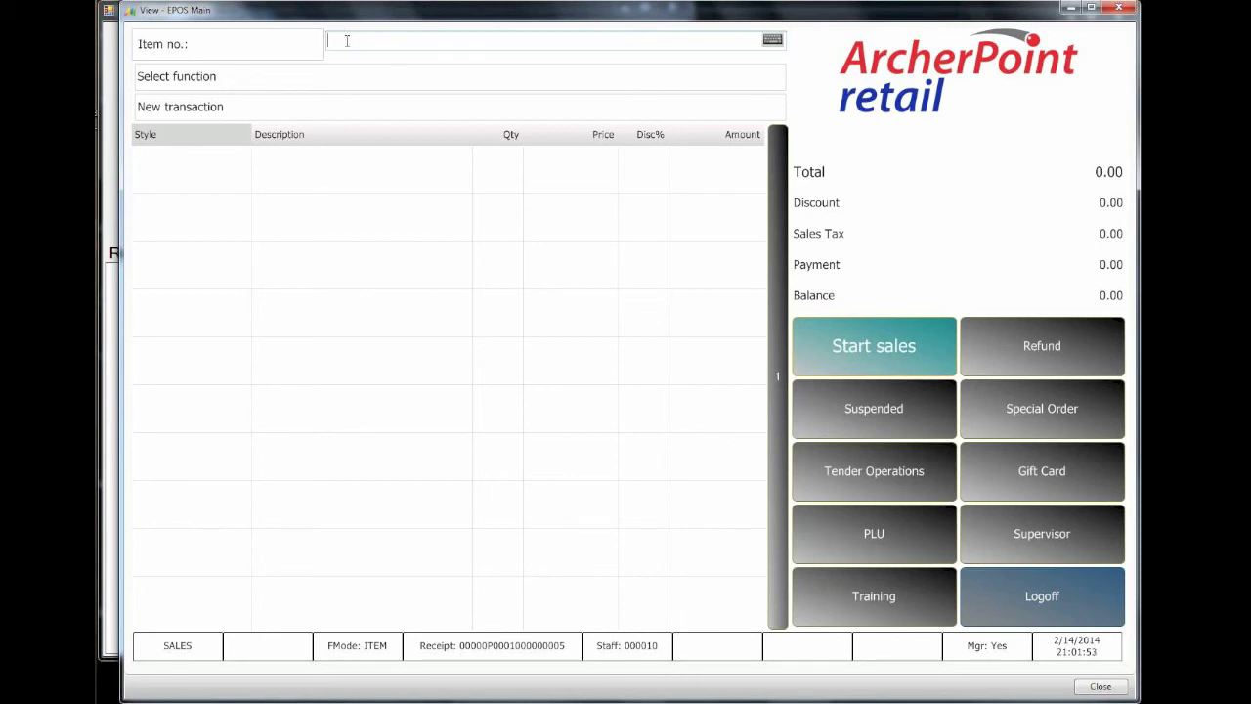
text(737314497324)
key(Return)
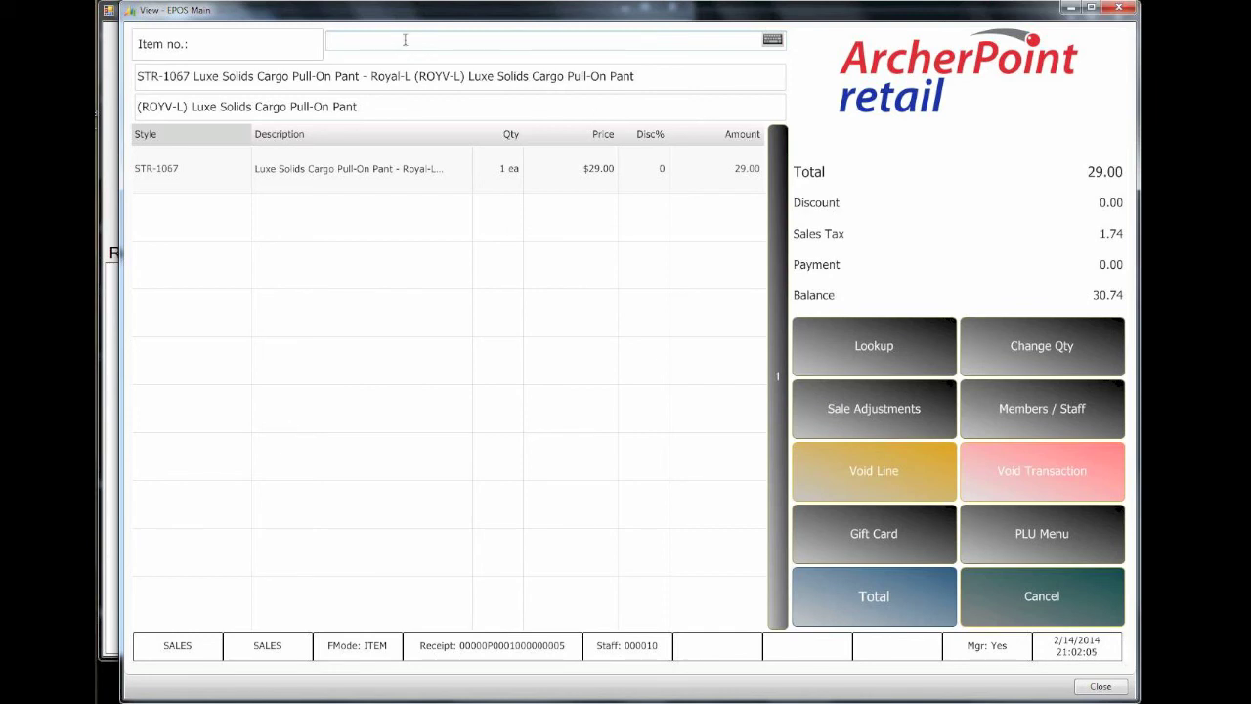
click(360, 44)
text(737314497195)
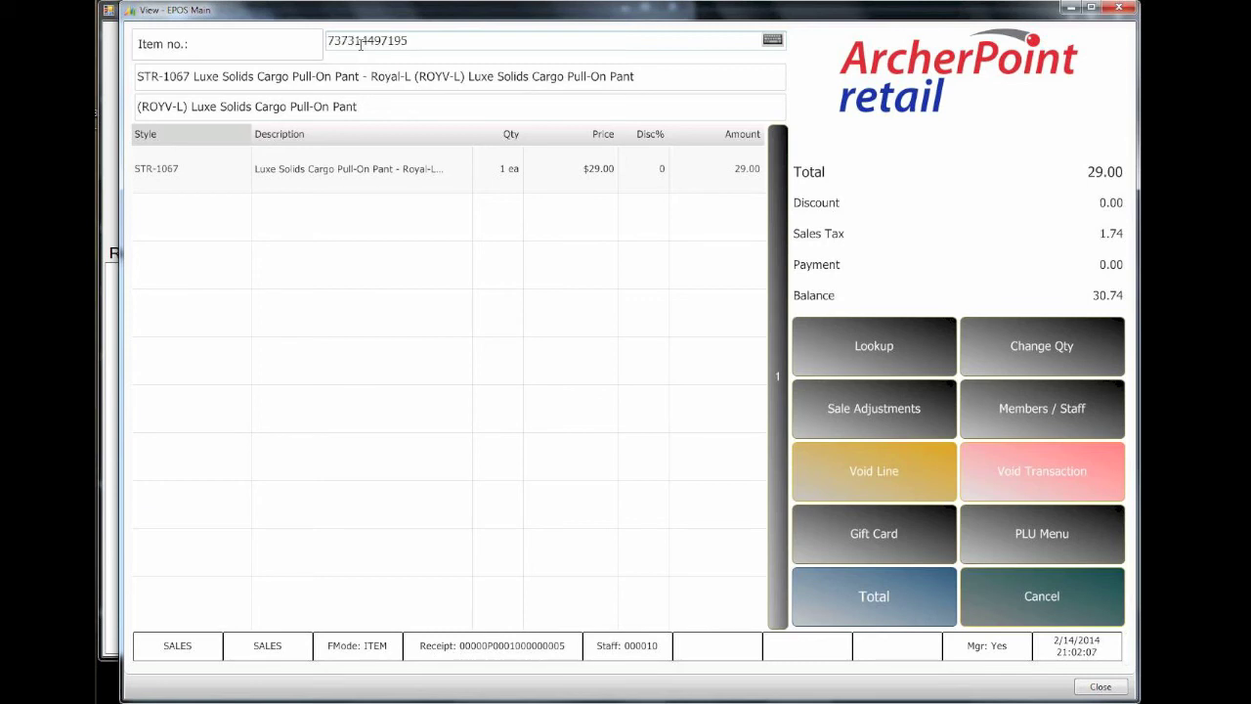
key(Return)
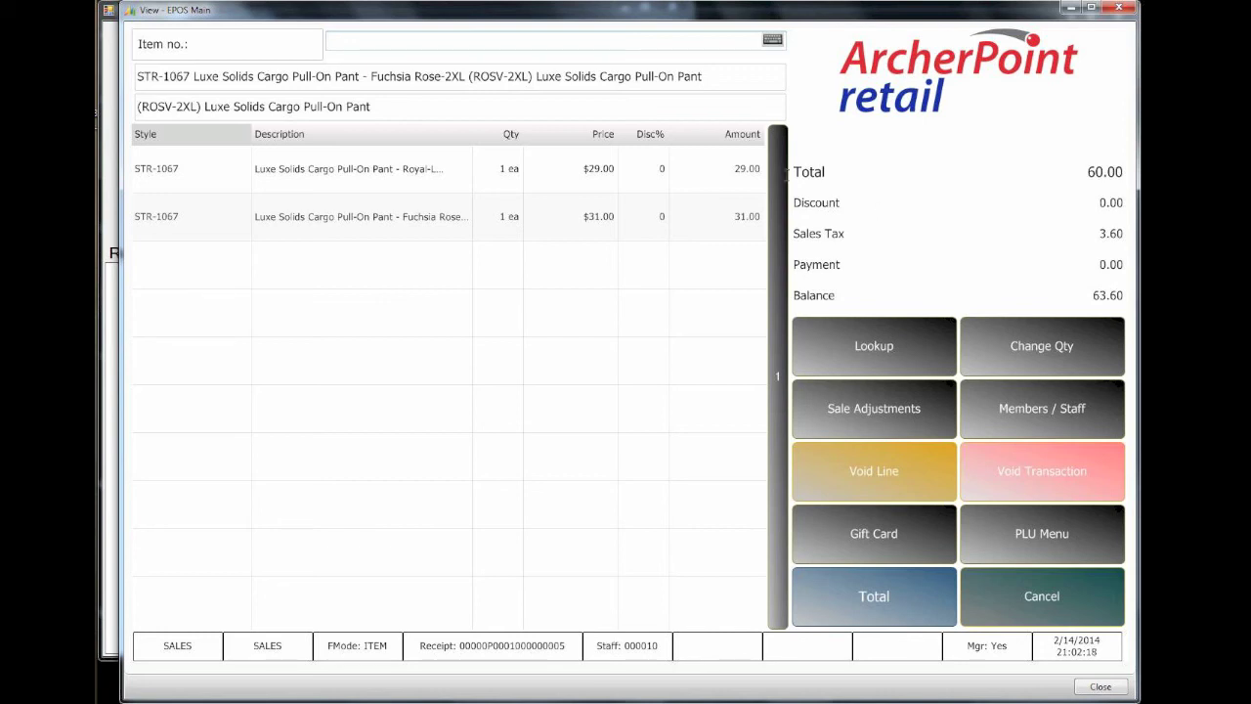
click(366, 47)
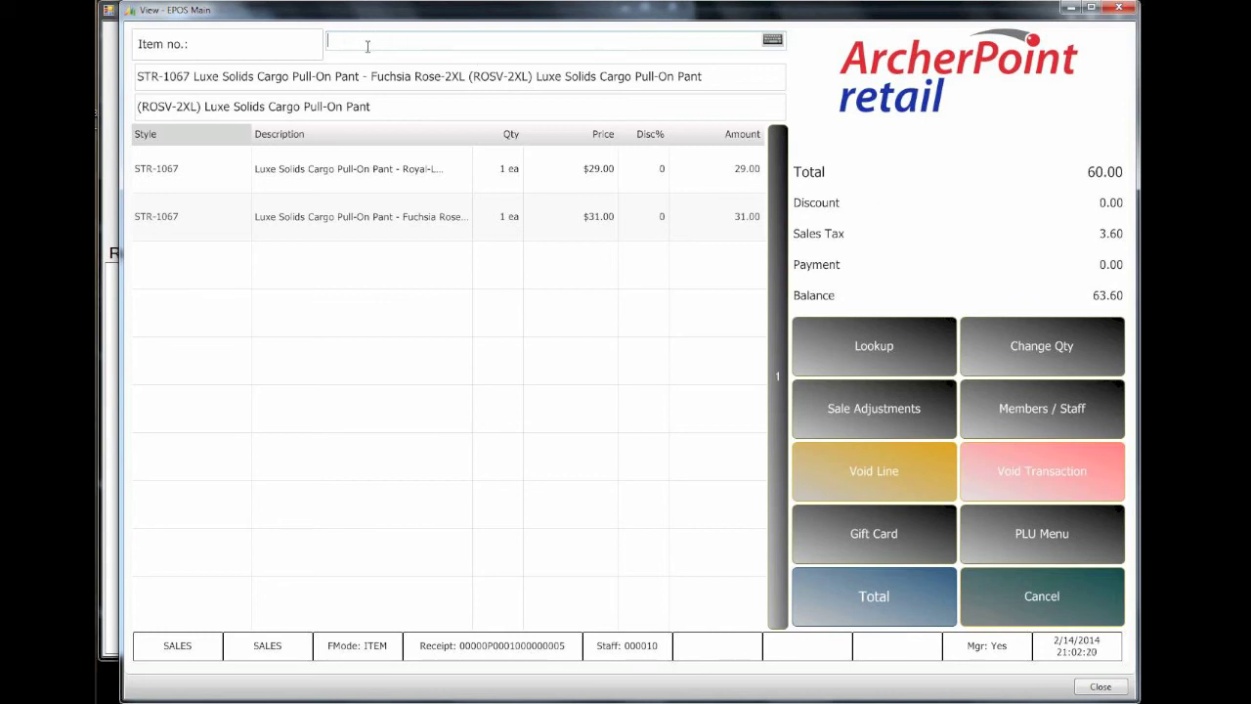
text(737314497300)
key(Return)
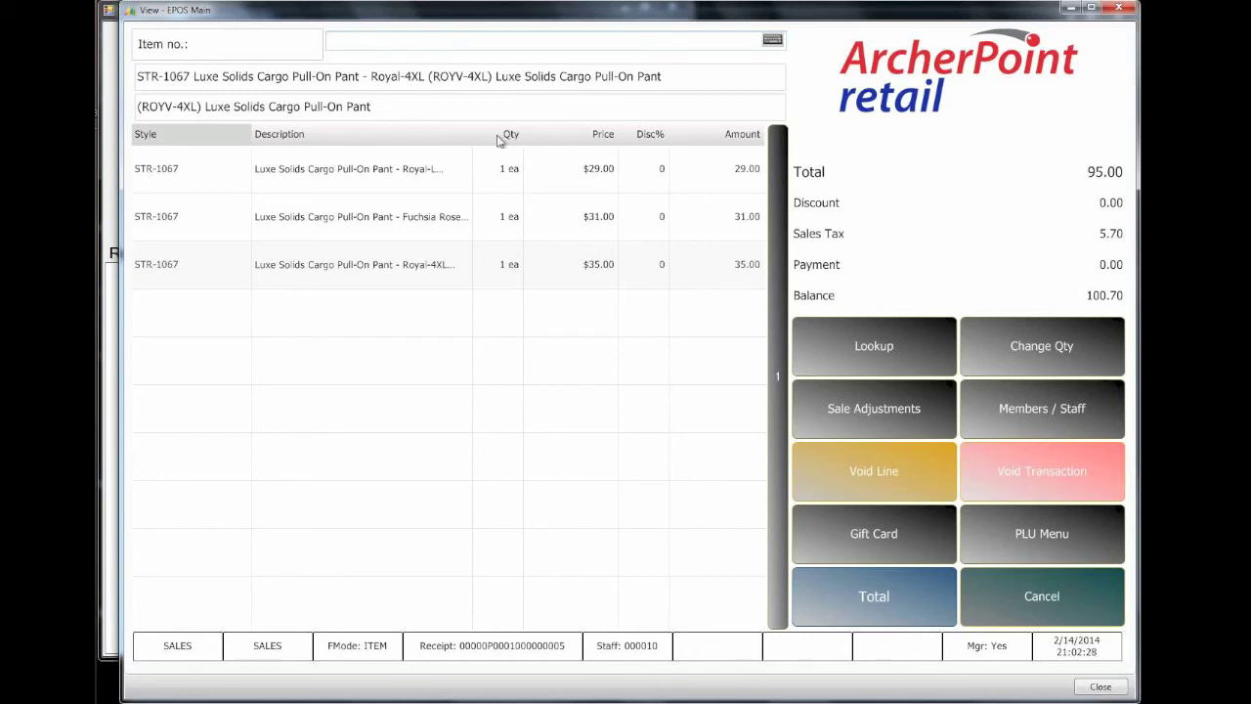
click(890, 608)
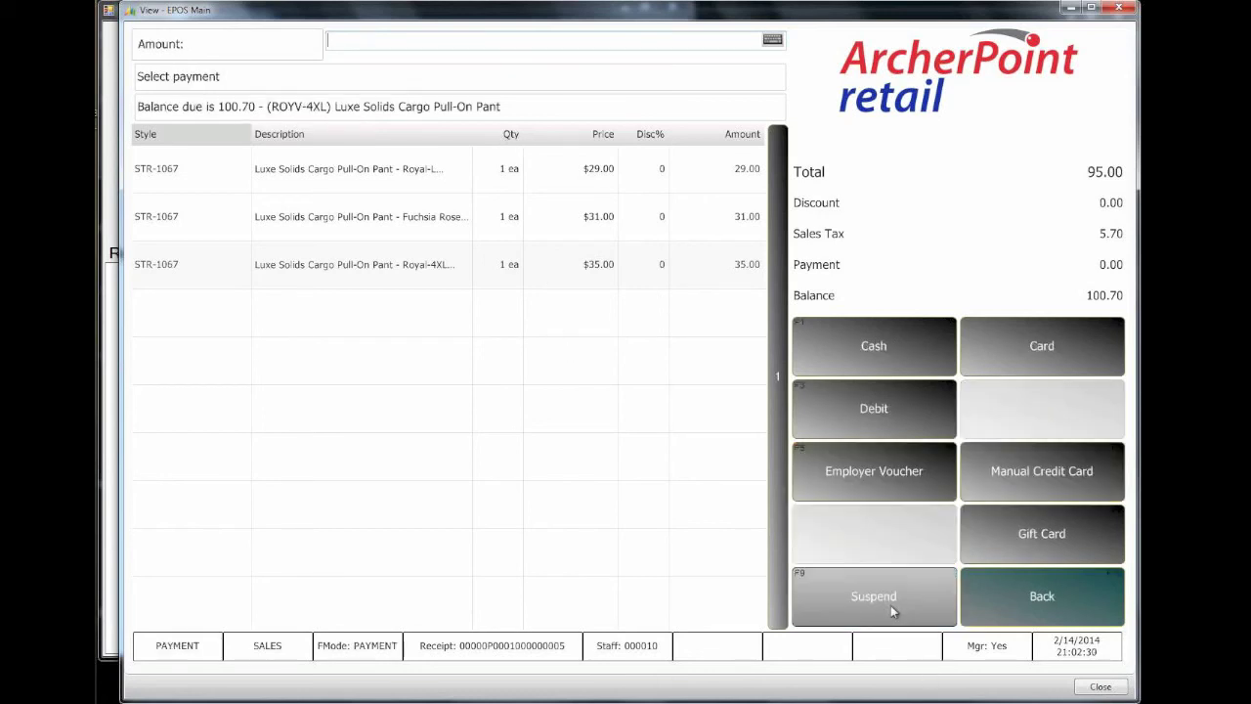
Step: Pay the 100.70 balance in cash and return to the POS sales screen
click(893, 363)
click(717, 315)
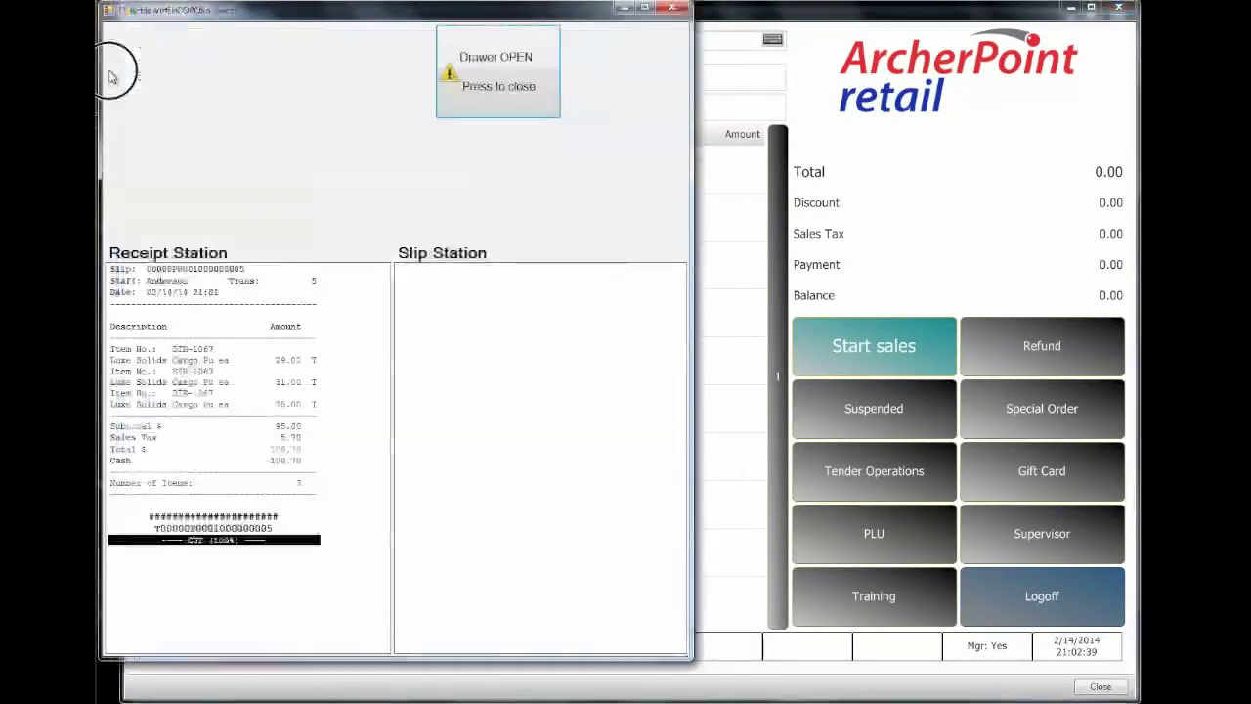
click(926, 207)
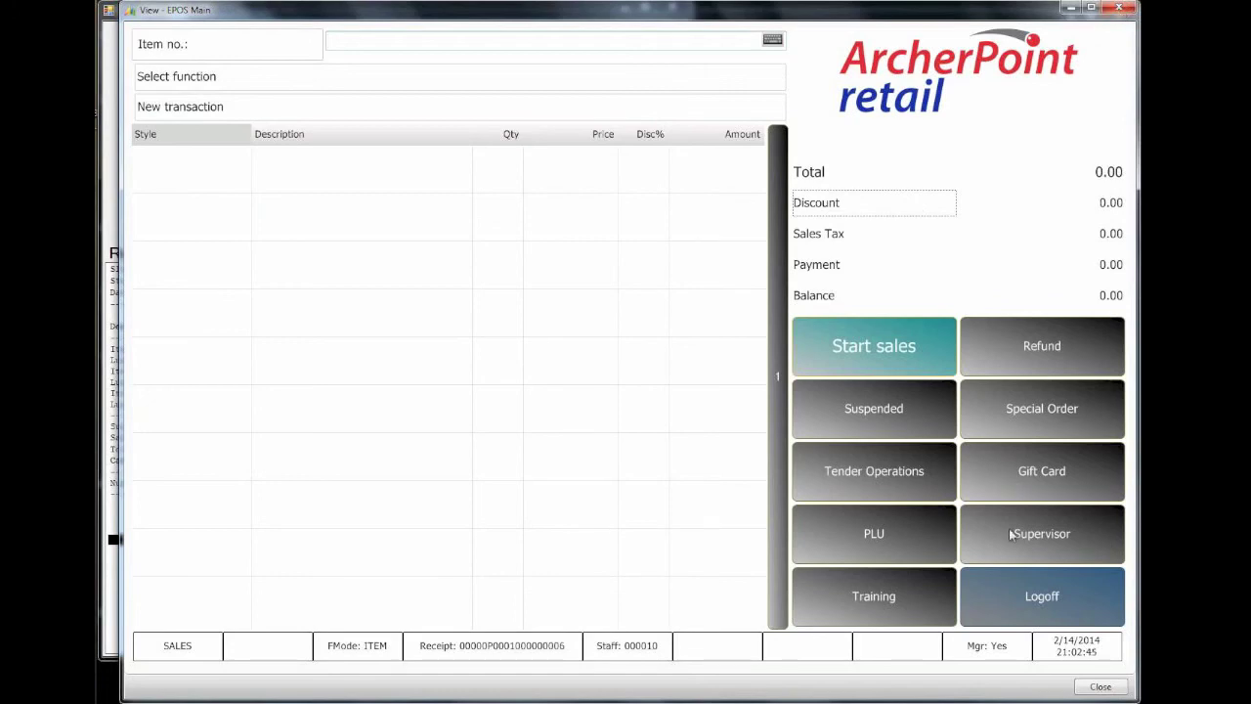
Step: Log the staff member off and confirm closing the POS
click(1022, 617)
click(506, 500)
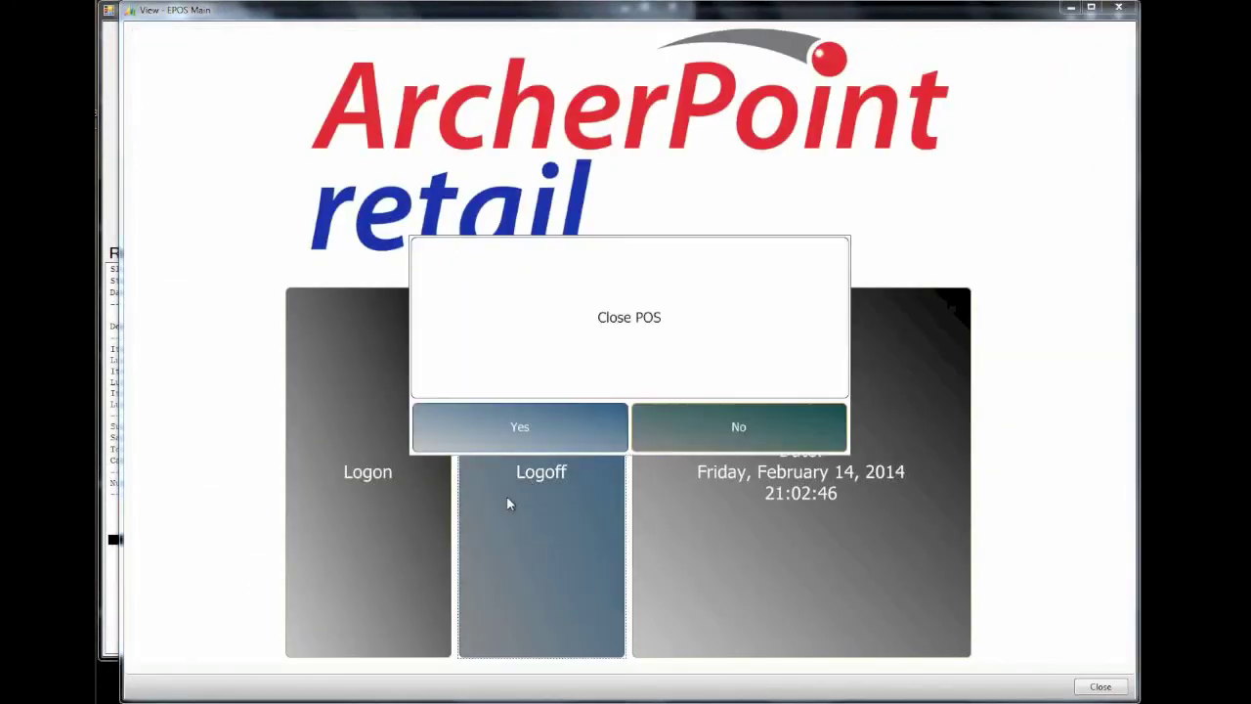
click(507, 430)
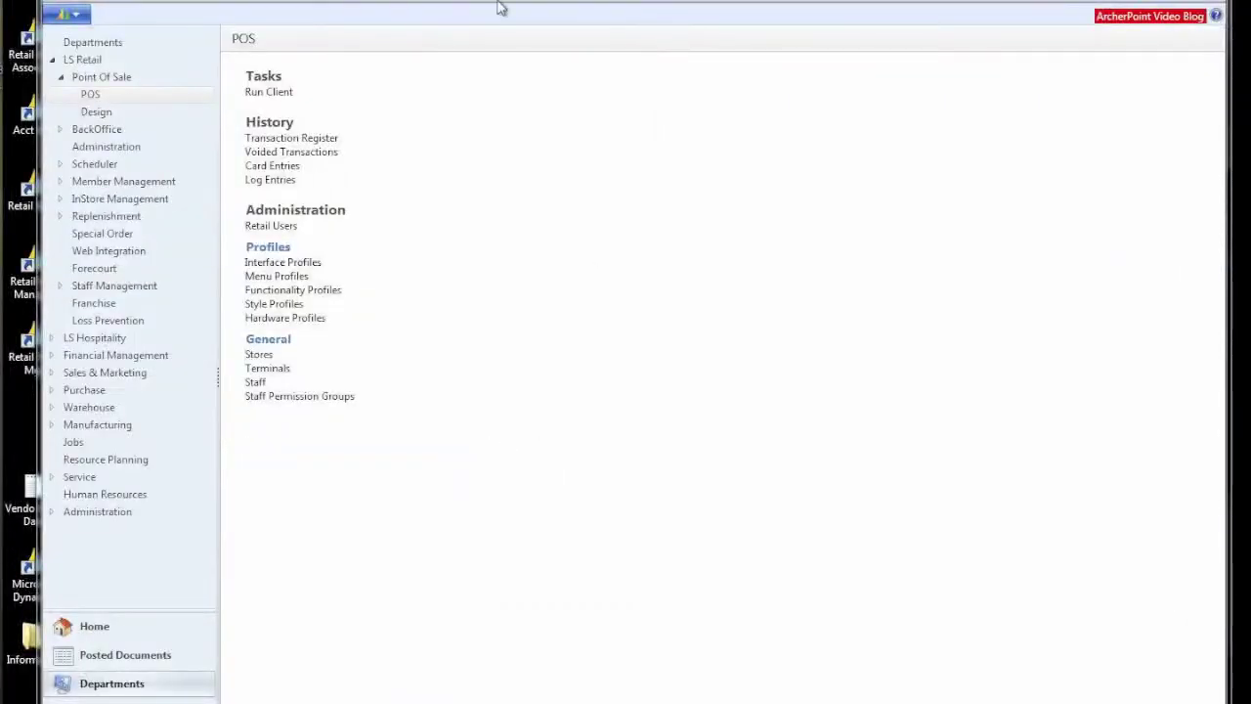
Step: Go back to the Retail Items list and open the STR-1067 Retail Item Card
click(108, 640)
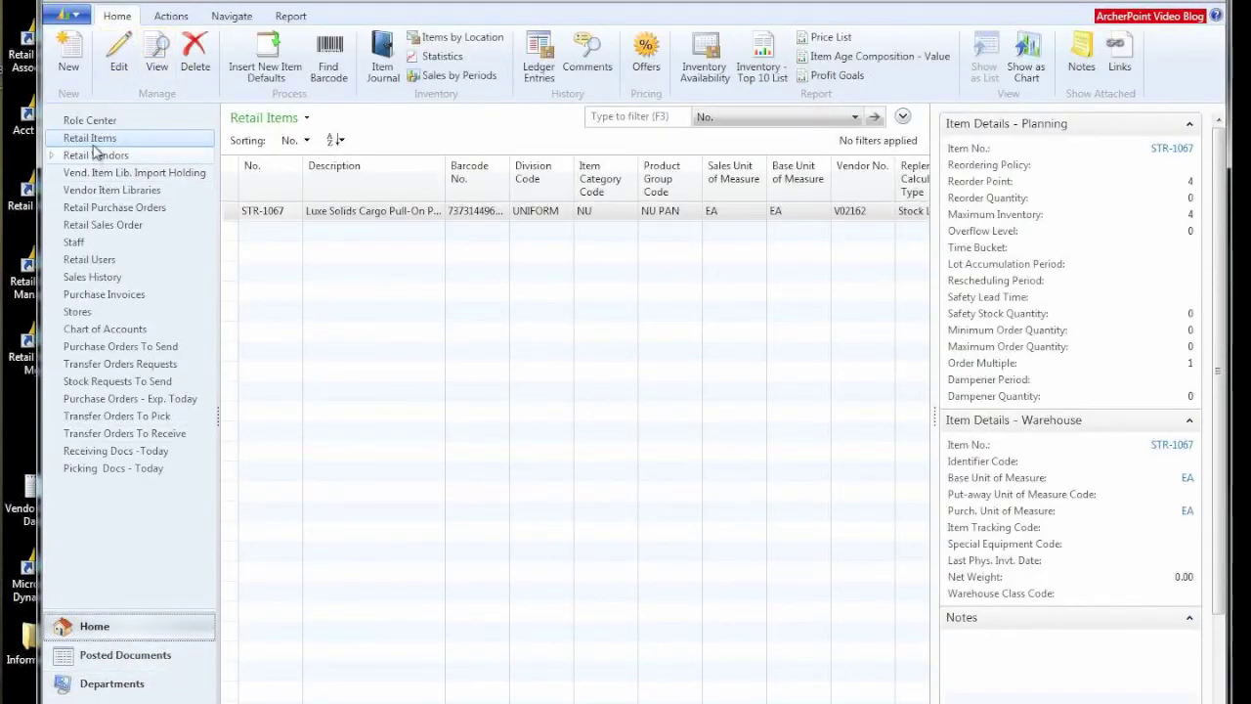
double_click(264, 211)
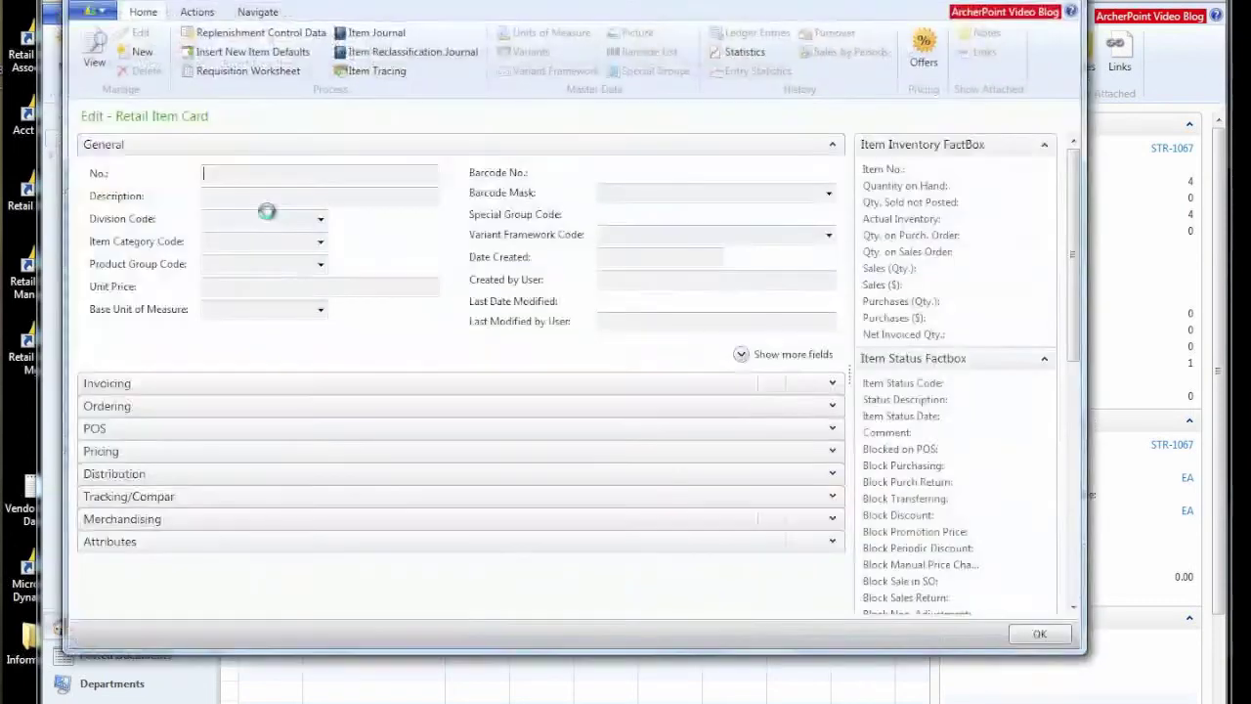